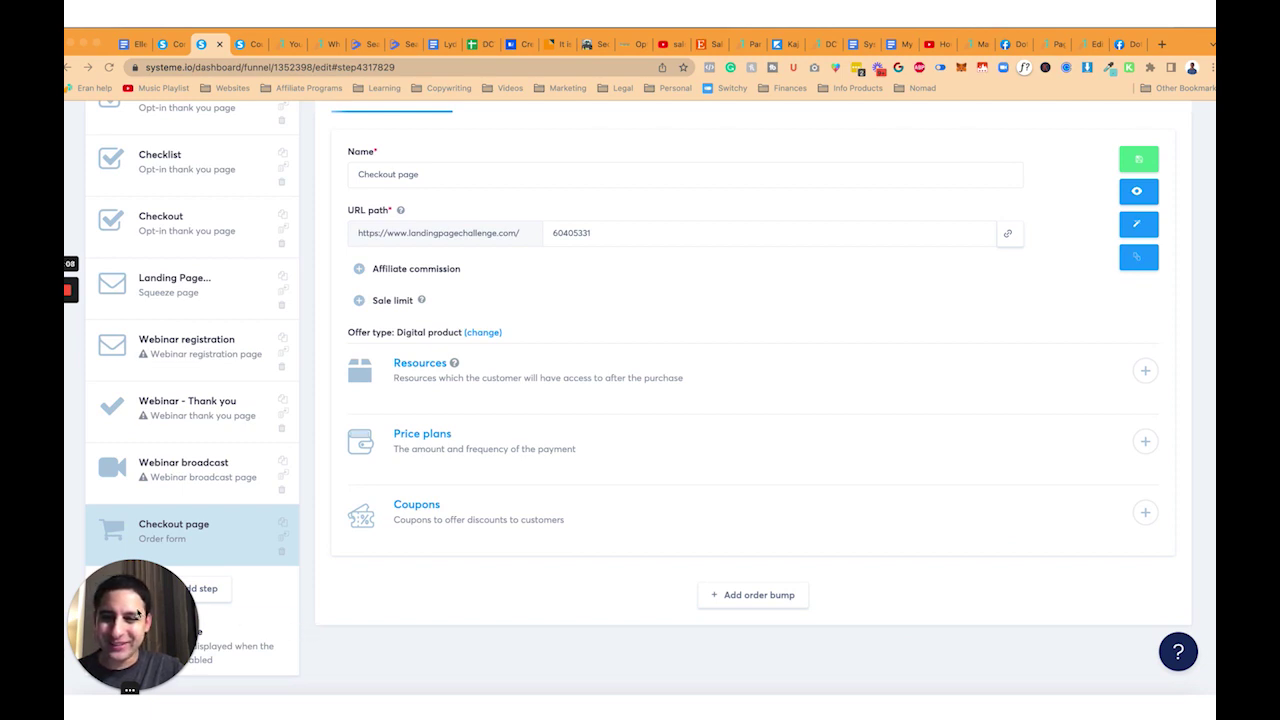
drag(455, 613, 1117, 608)
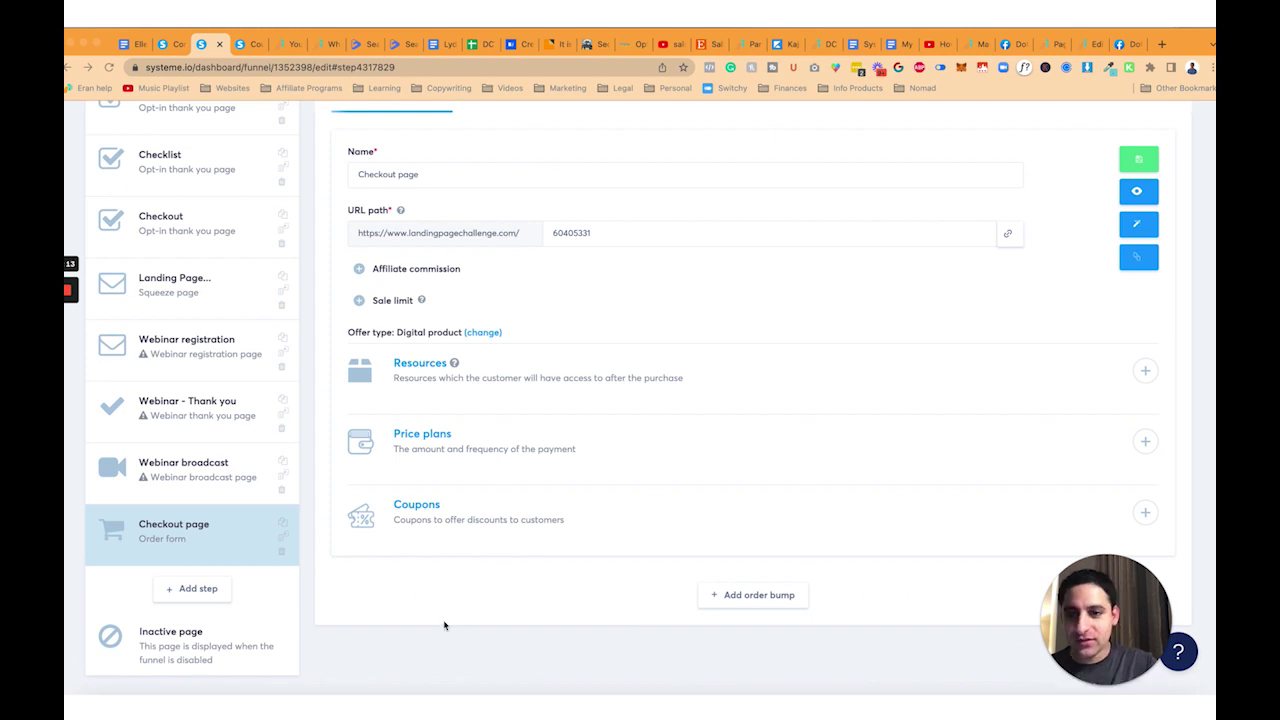
drag(323, 520, 473, 466)
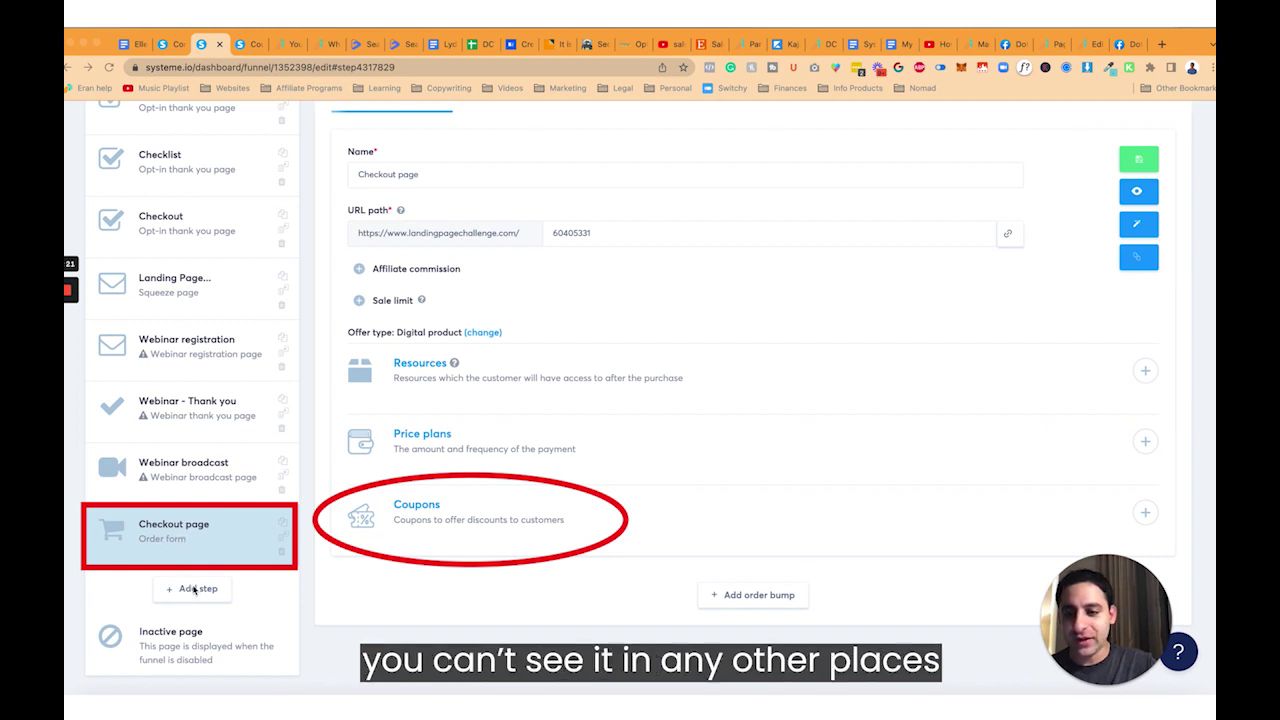
Look at the new price plan form for the checkout page, and close it without creating a plan
scroll(363, 549, up, 3)
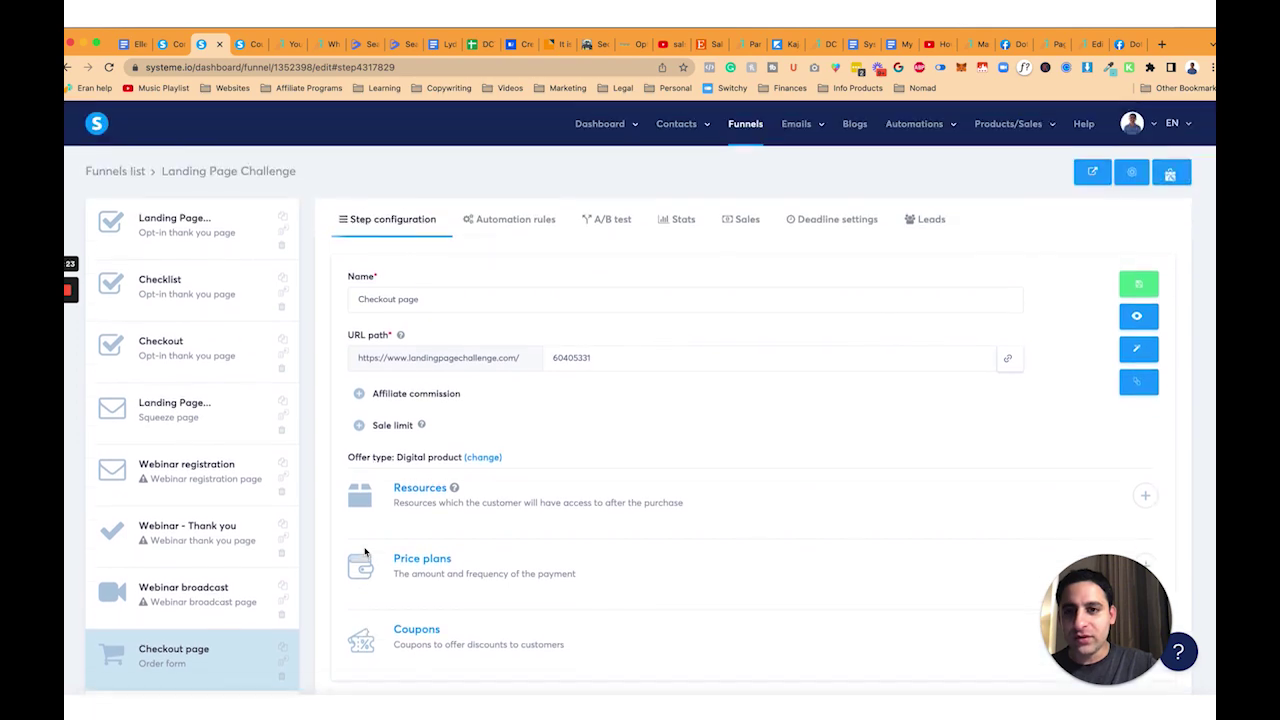
scroll(474, 468, down, 1)
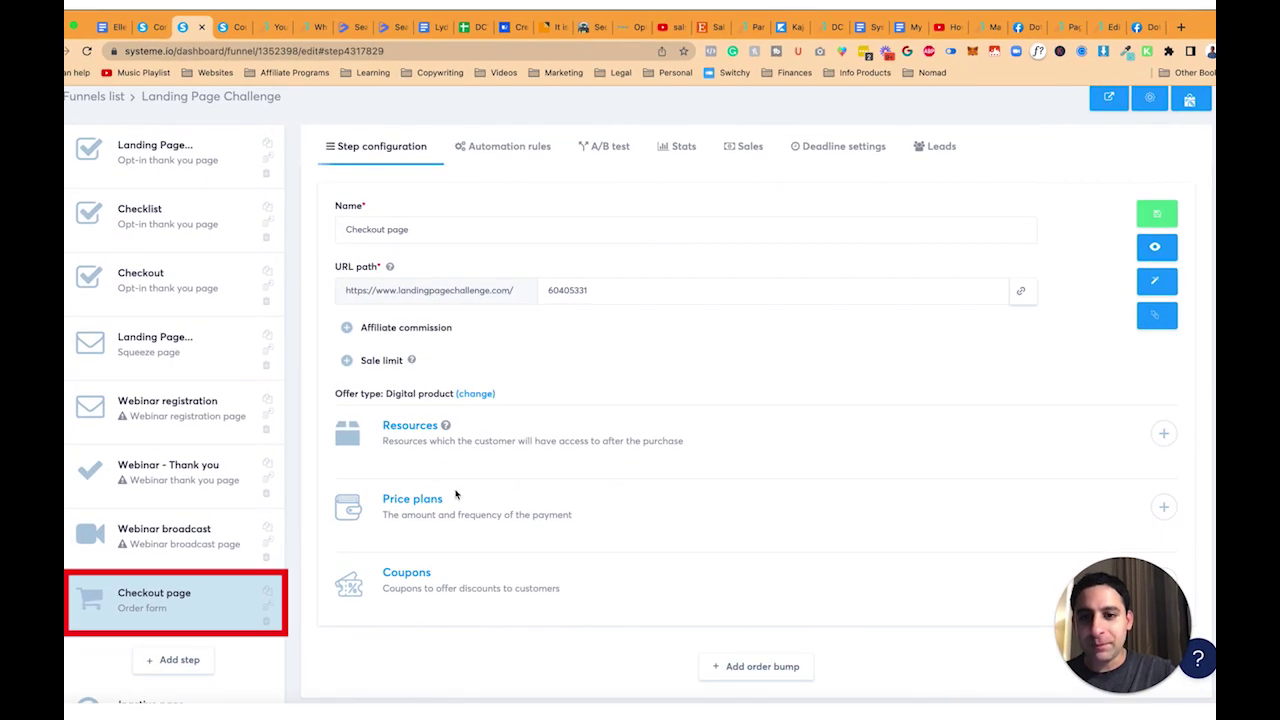
scroll(900, 452, down, 1)
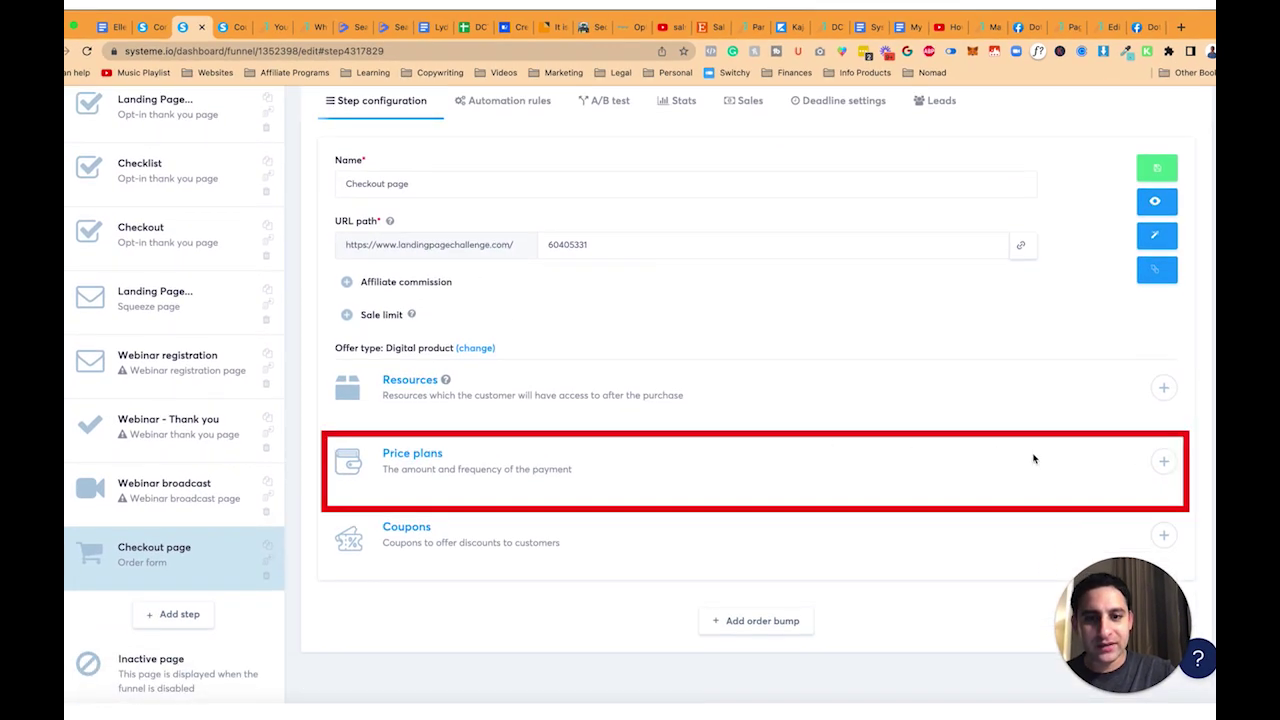
click(1164, 463)
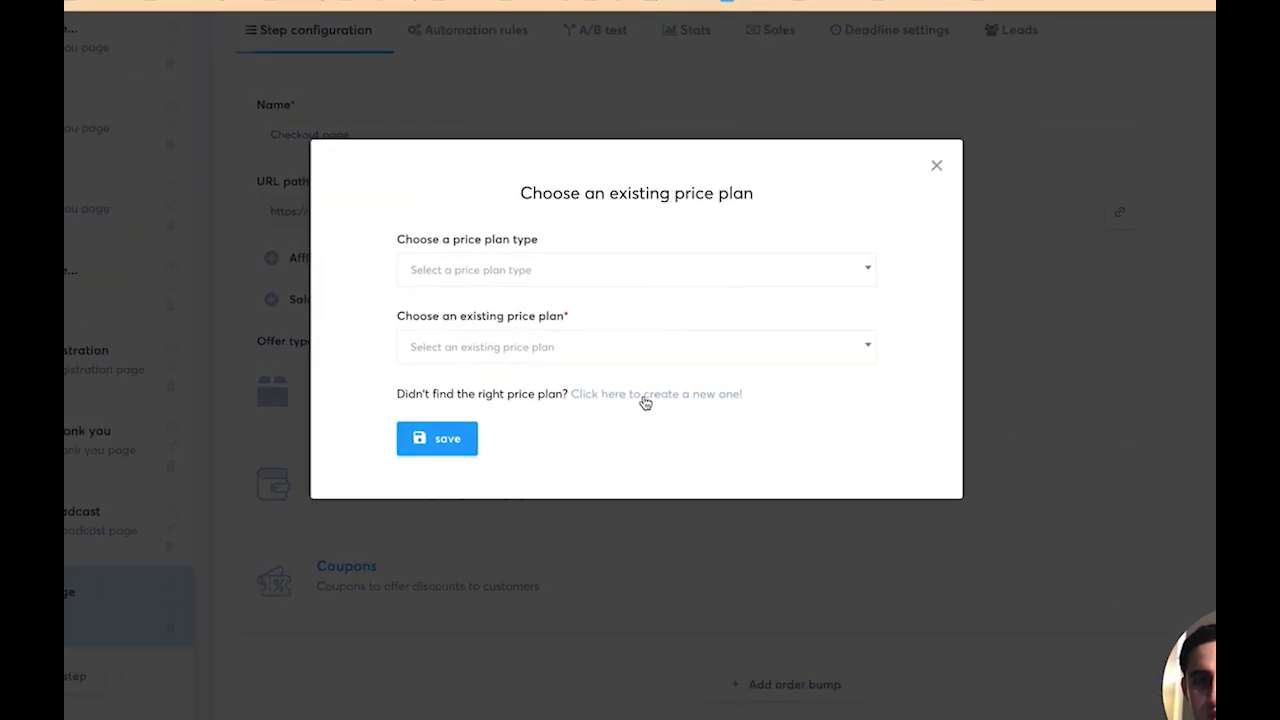
click(645, 401)
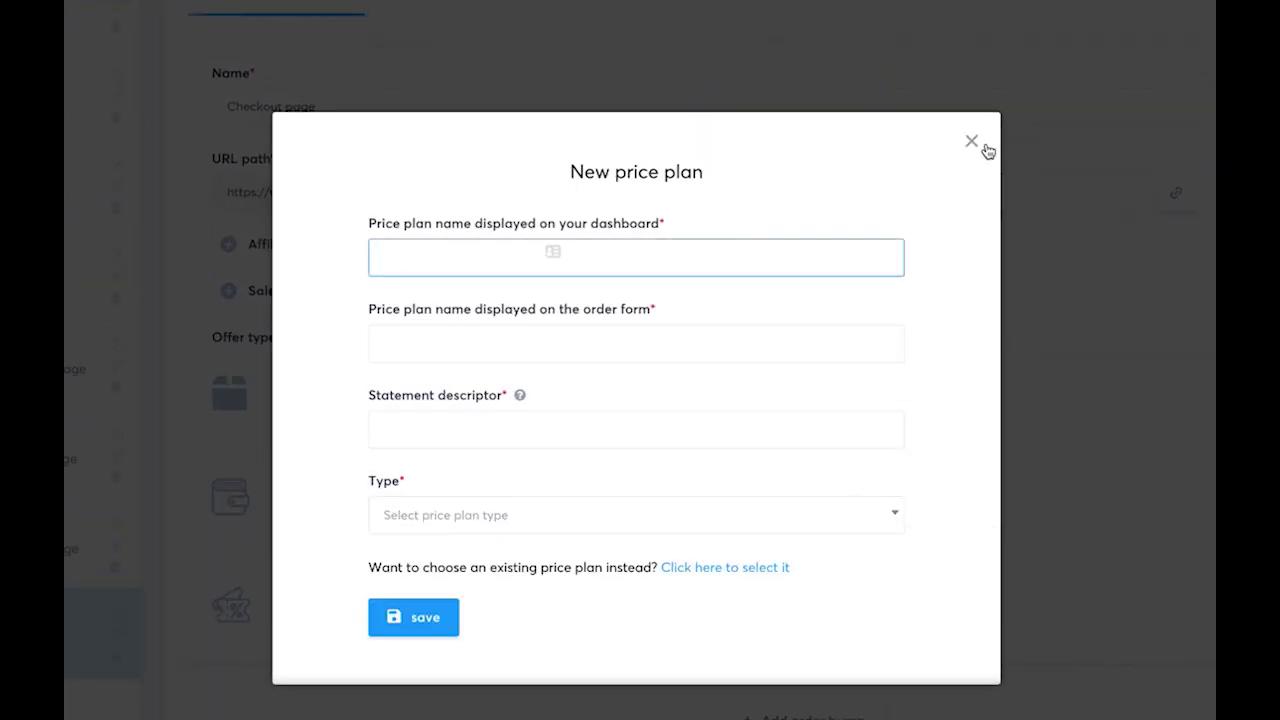
click(974, 143)
scroll(784, 513, down, 1)
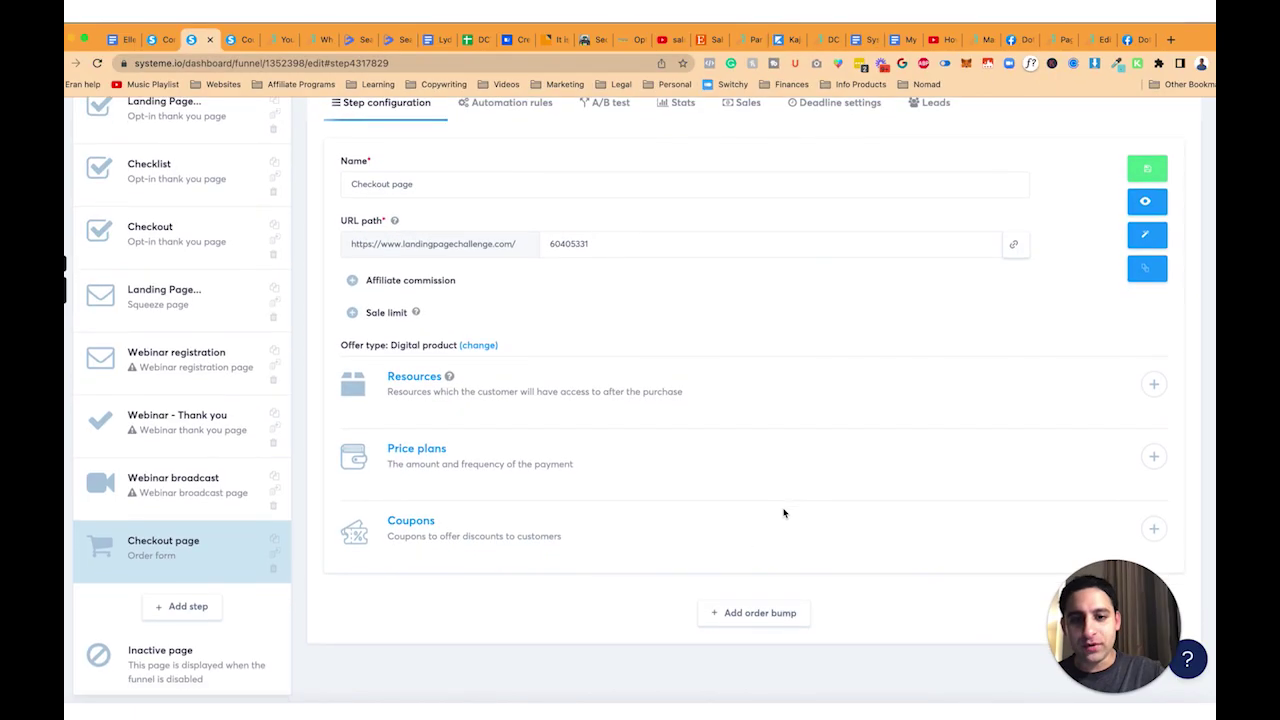
Browse the existing coupons available to attach to the checkout page, without selecting one
drag(1126, 628, 921, 676)
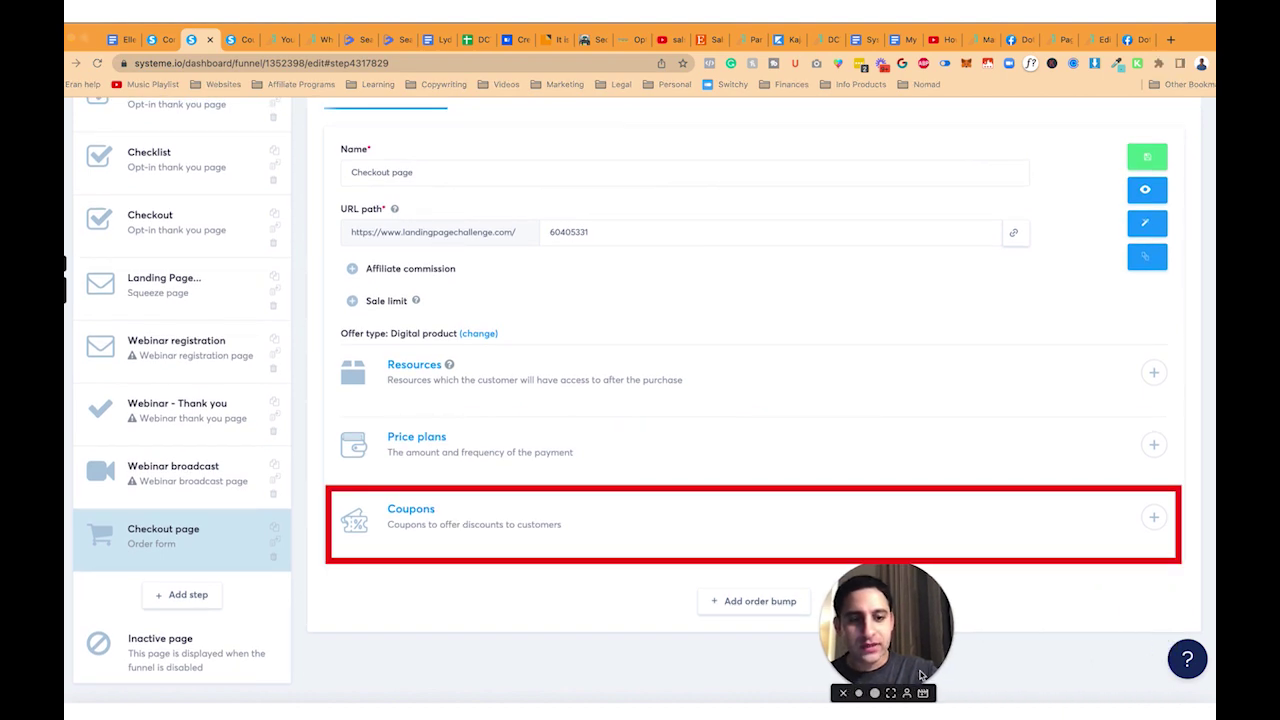
click(1154, 519)
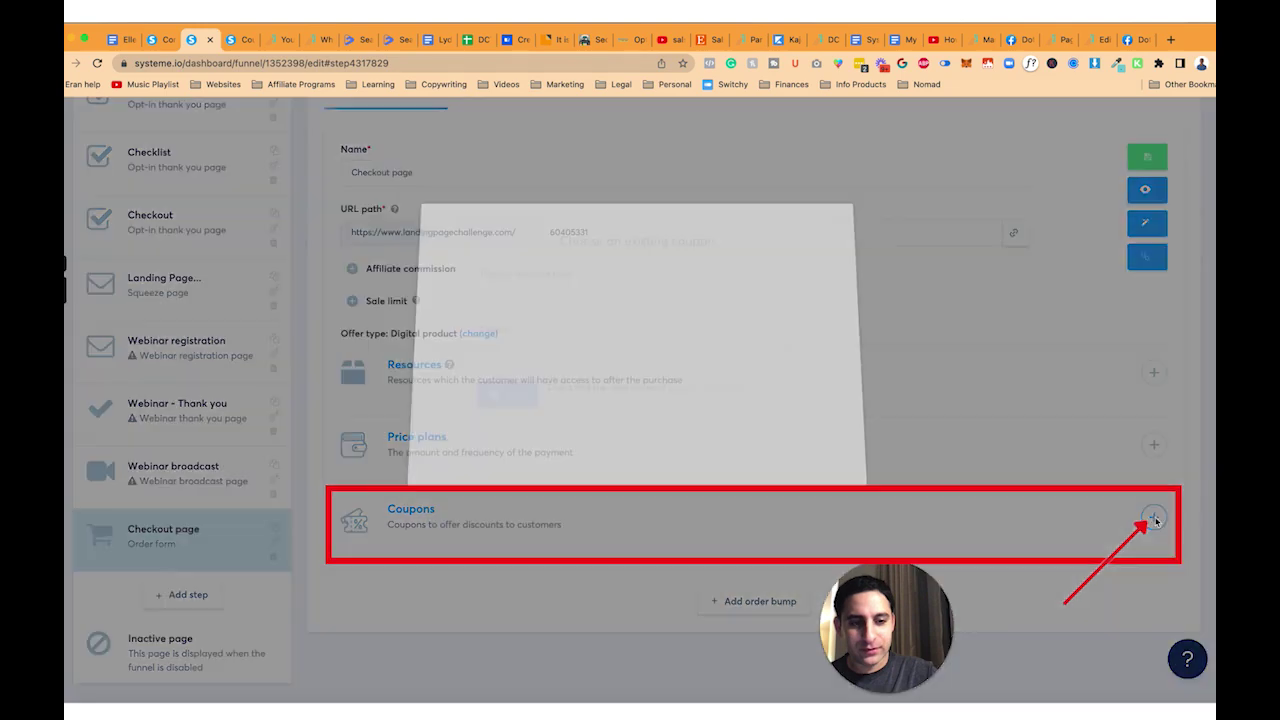
click(639, 371)
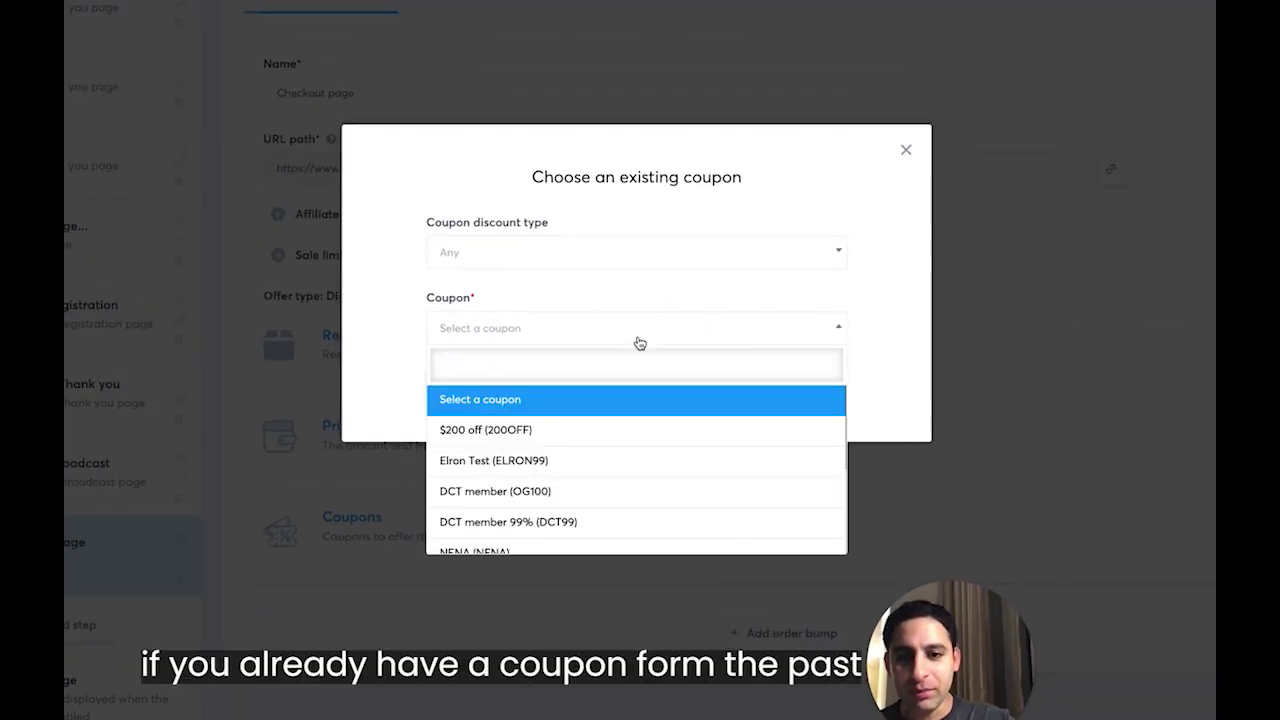
scroll(608, 498, down, 3)
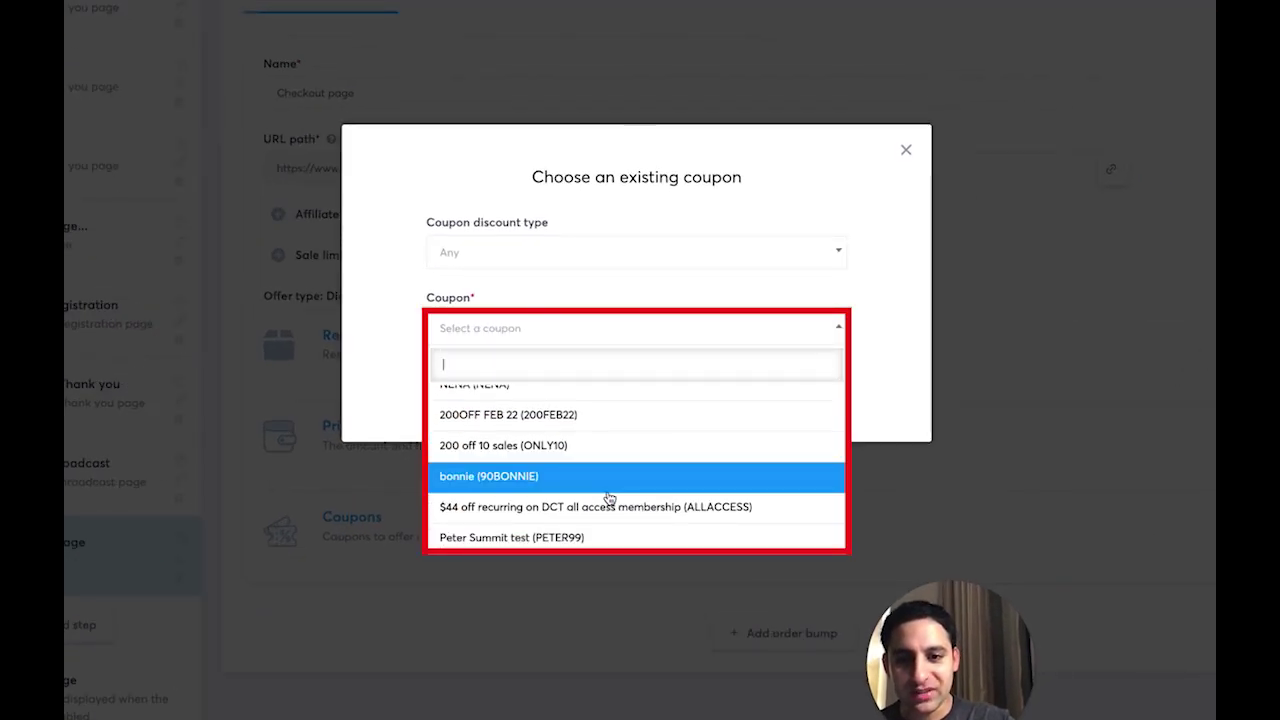
scroll(606, 494, up, 5)
click(908, 390)
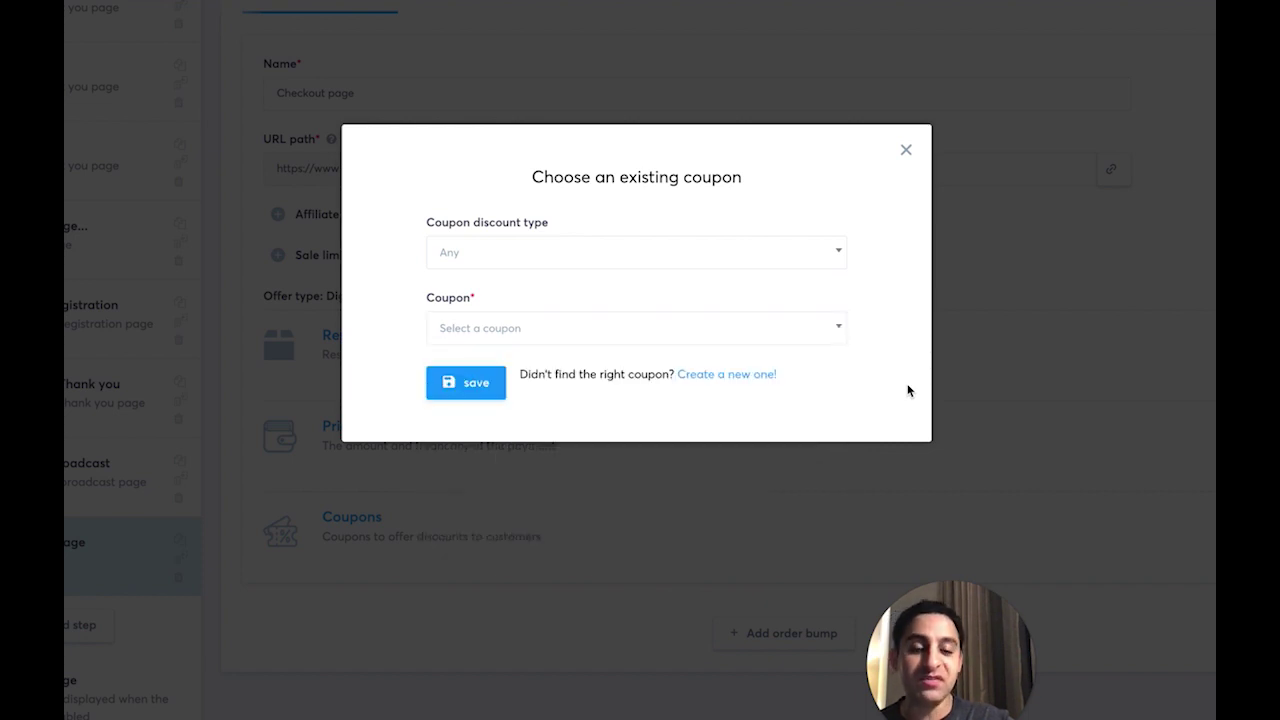
Start a new coupon named "Founding Member special" with the coupon code FML99
click(733, 377)
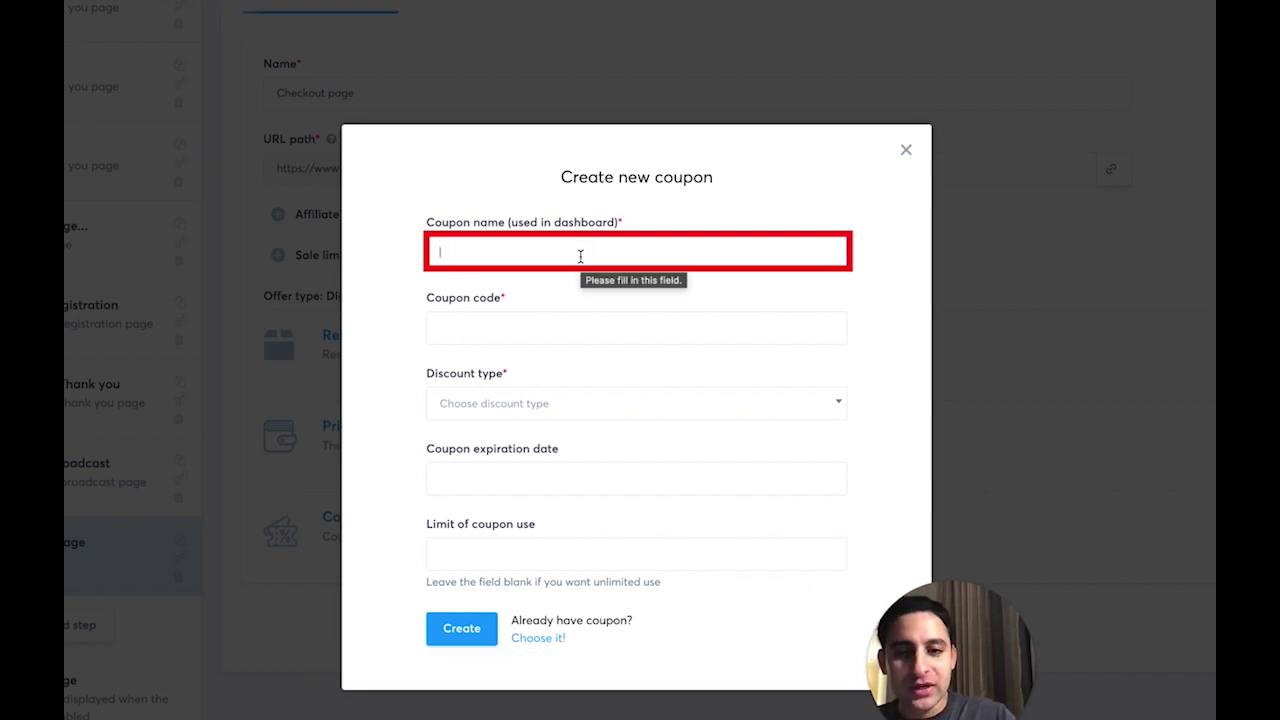
text(Founding Member special)
click(559, 316)
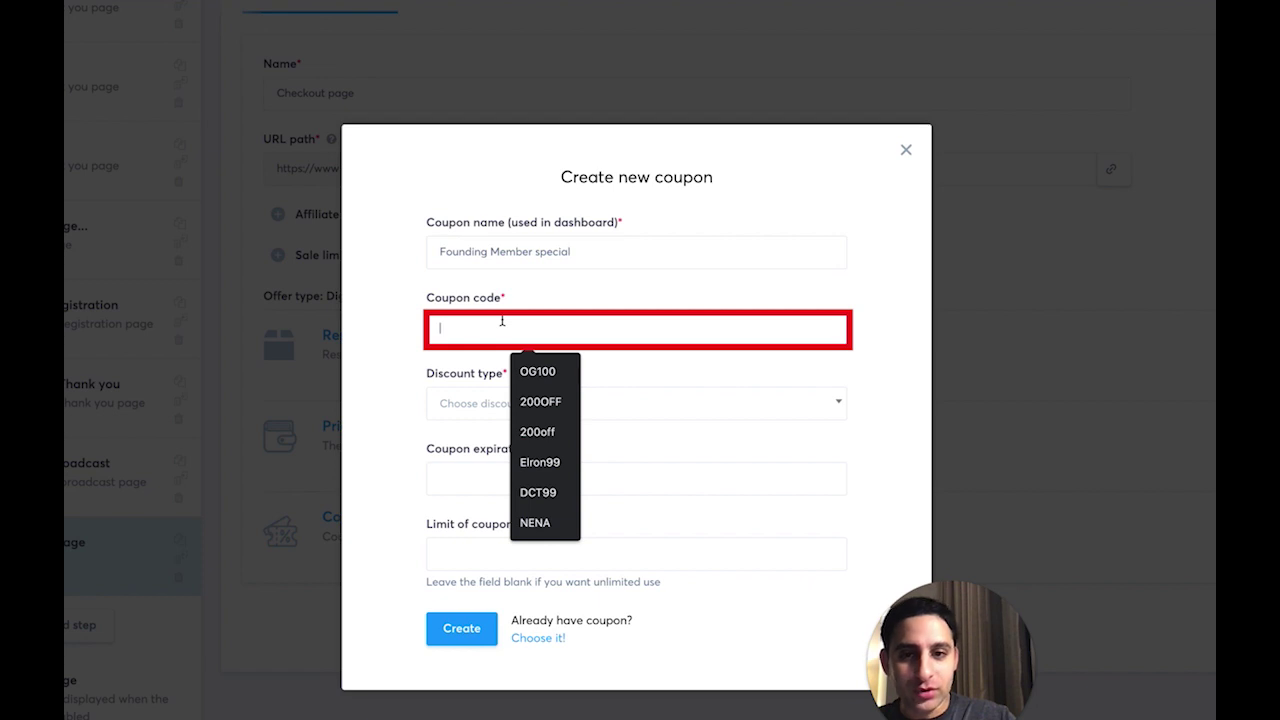
text(FM)
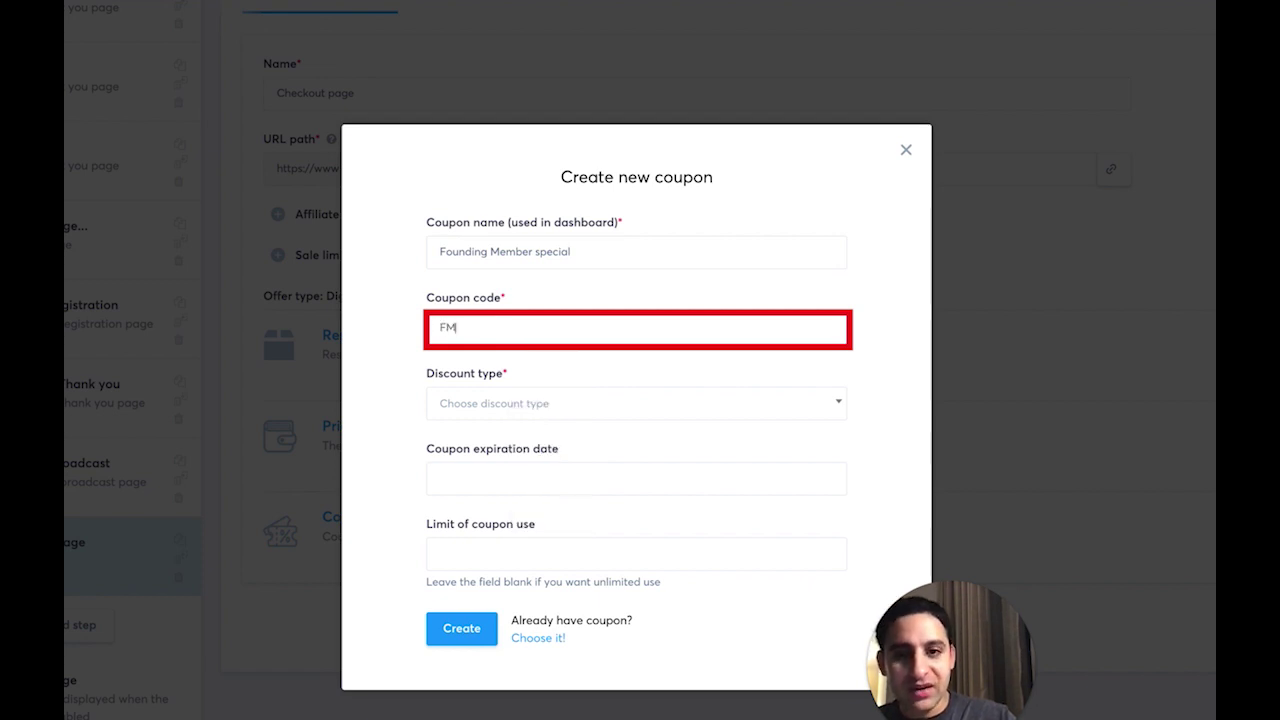
text(L99)
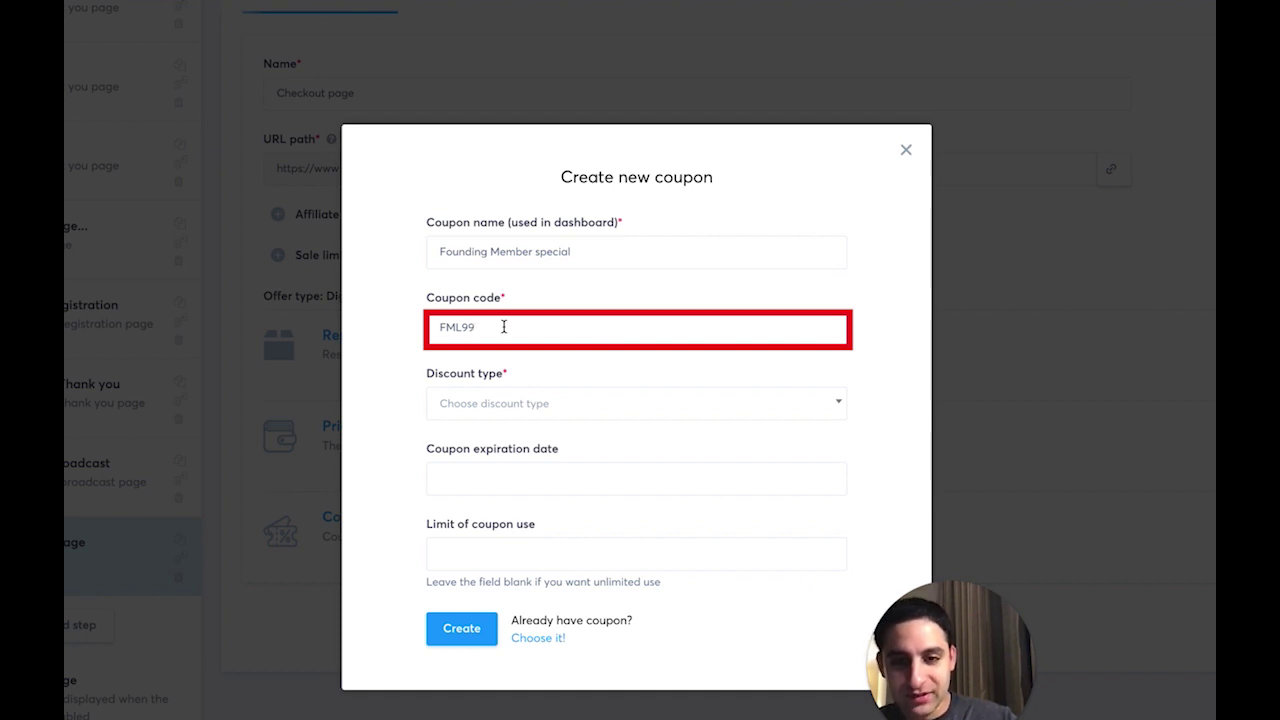
Set the coupon's discount type to Percentage discount with 99 percent off
click(514, 404)
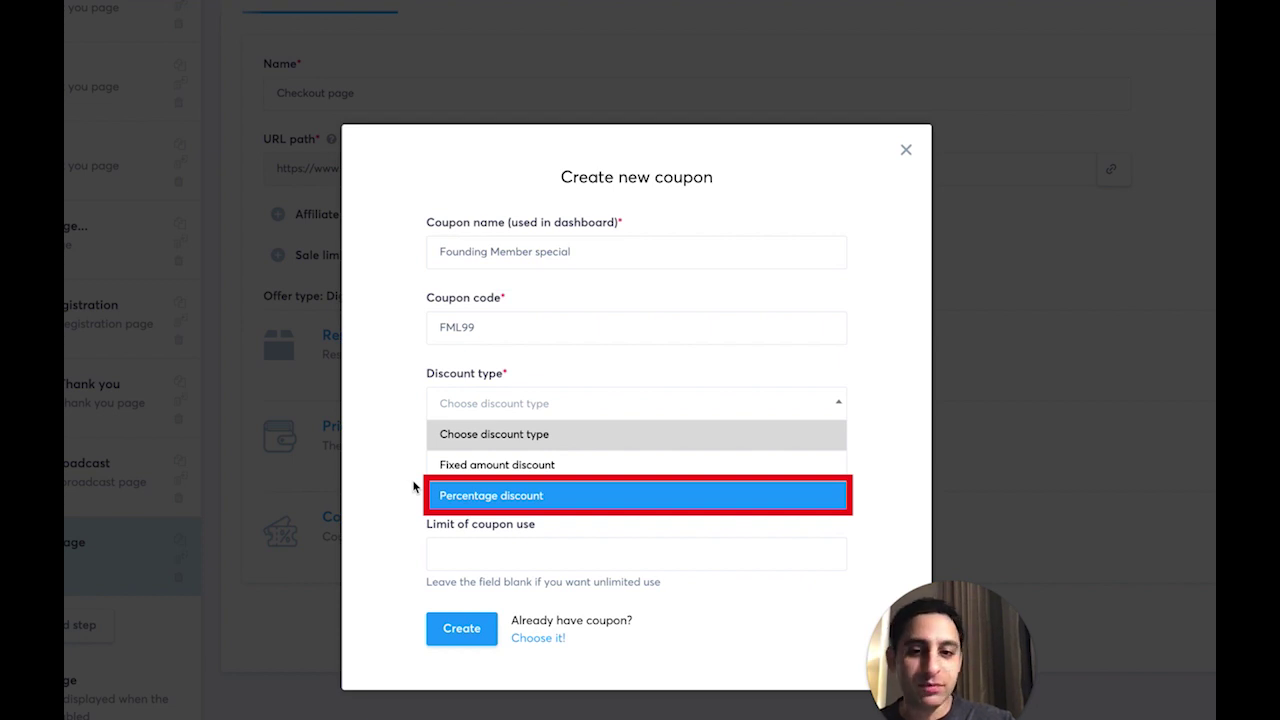
click(495, 500)
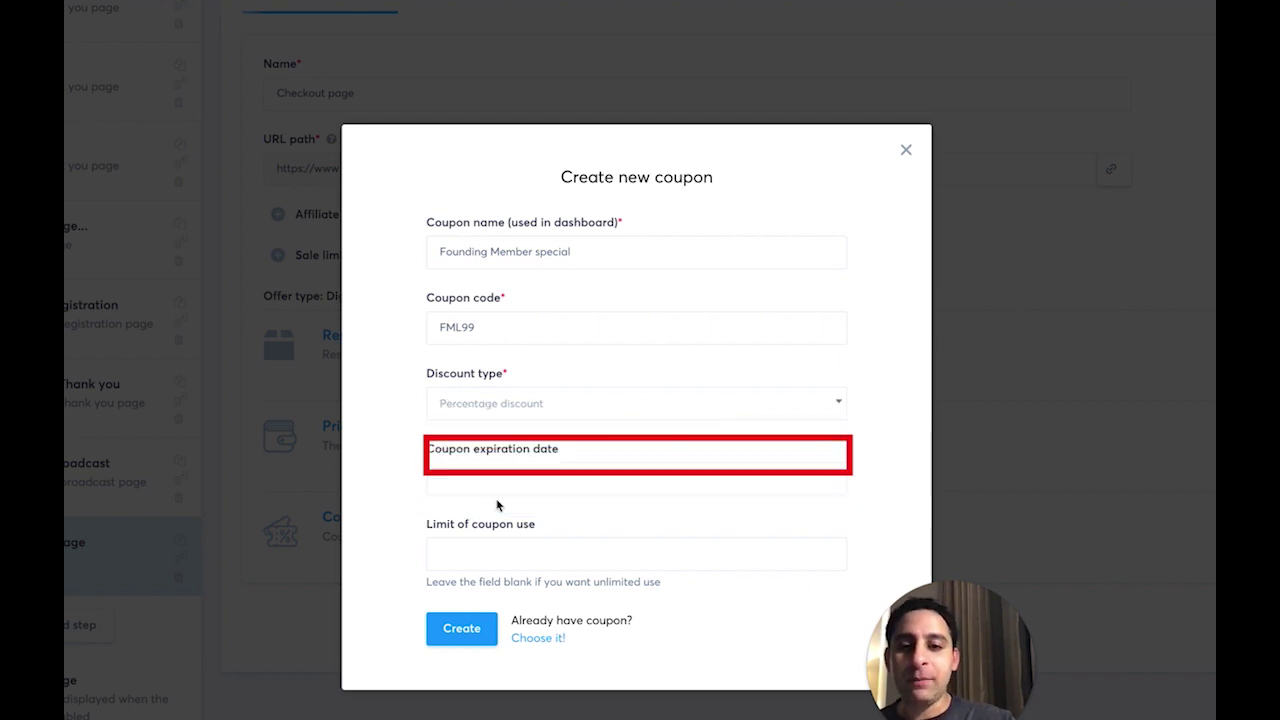
click(509, 487)
text(99)
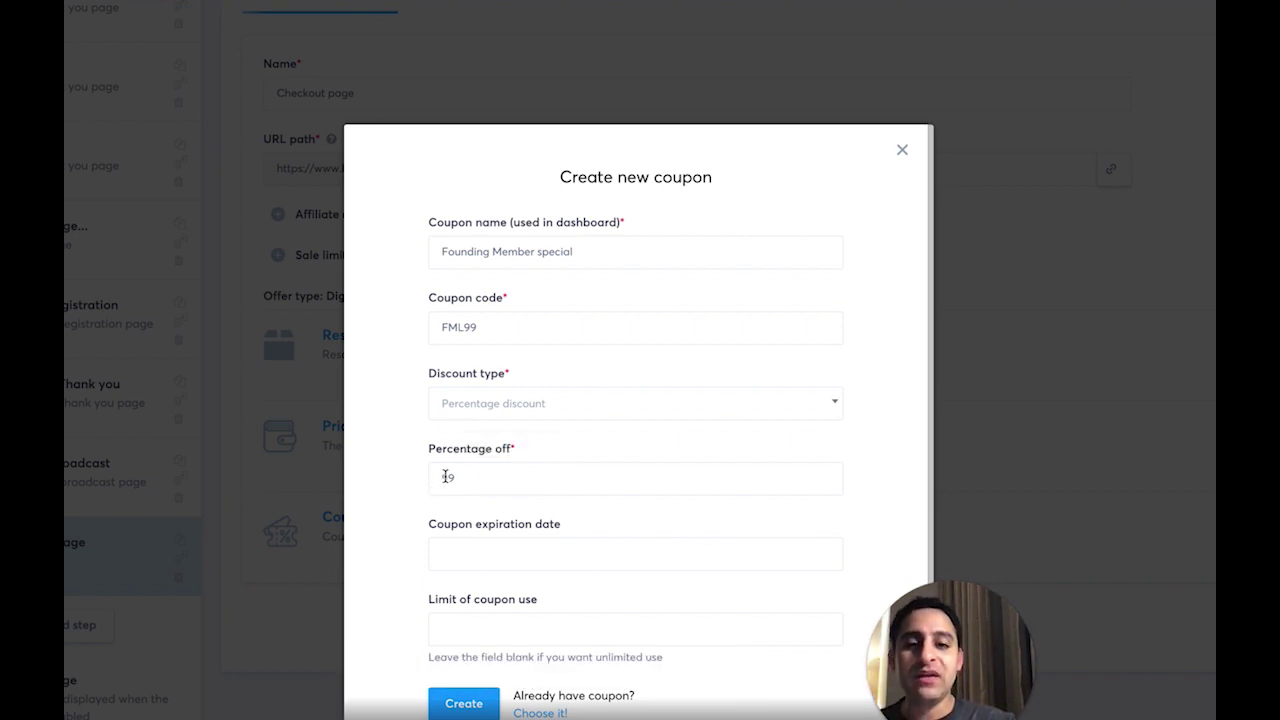
Change the coupon's discount type to Fixed amount discount with a discount amount of $90
click(512, 404)
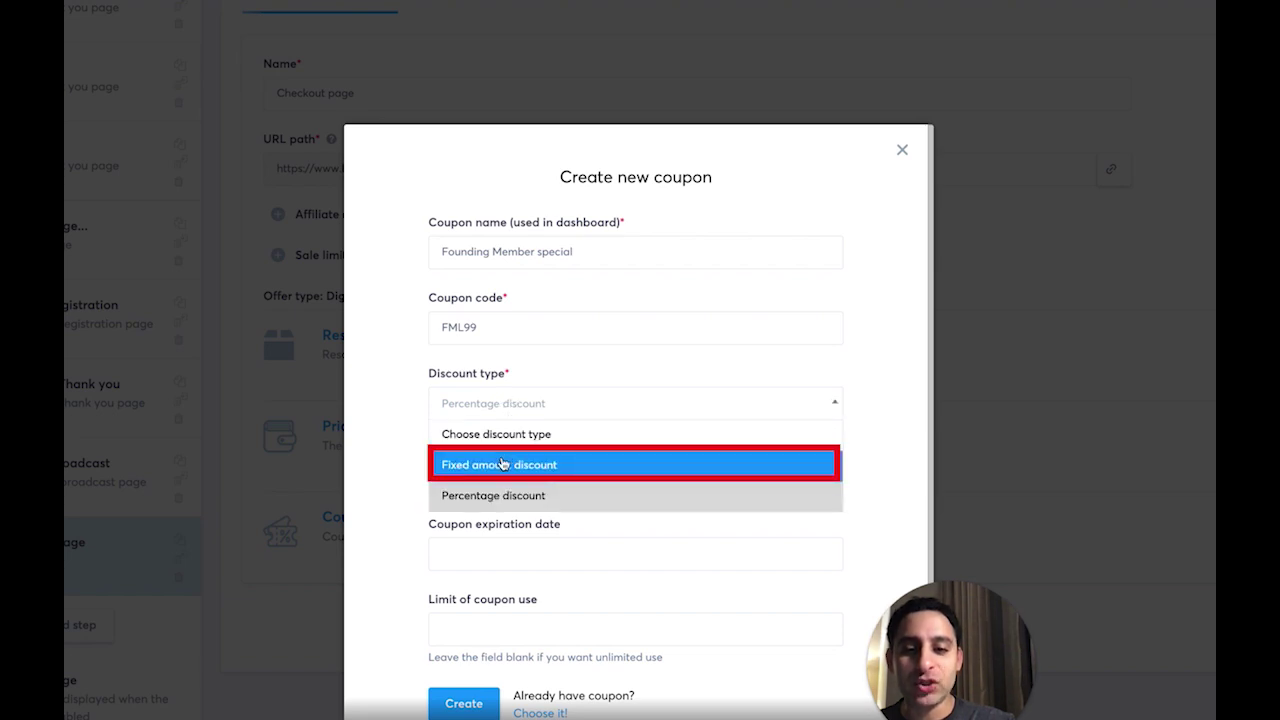
click(500, 464)
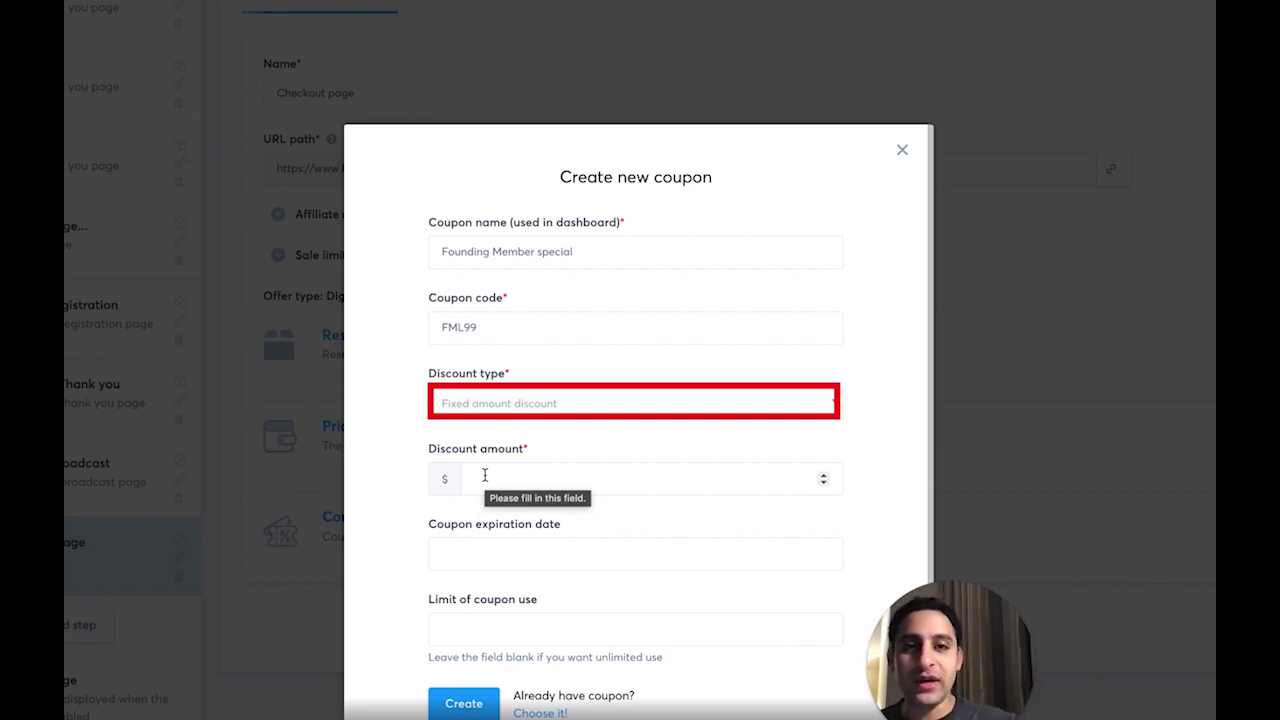
click(485, 476)
text(90)
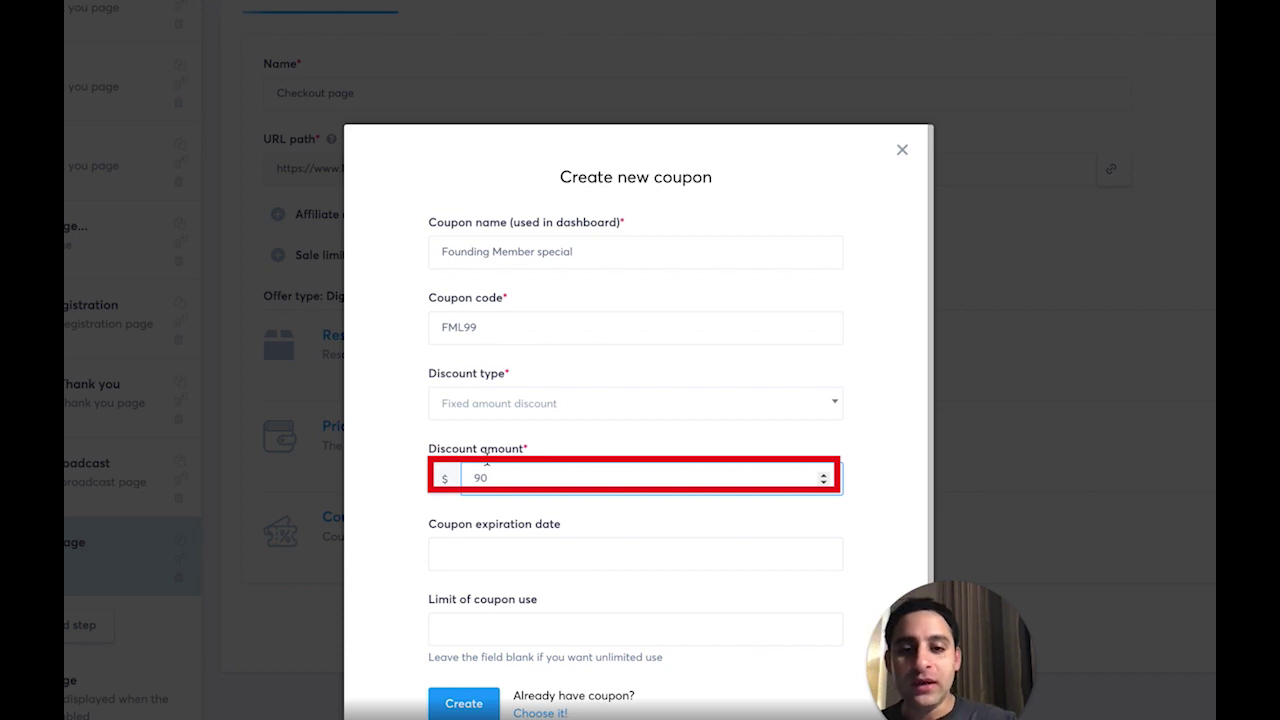
Switch the coupon back to Percentage discount and enter 99 as the percentage off
click(521, 405)
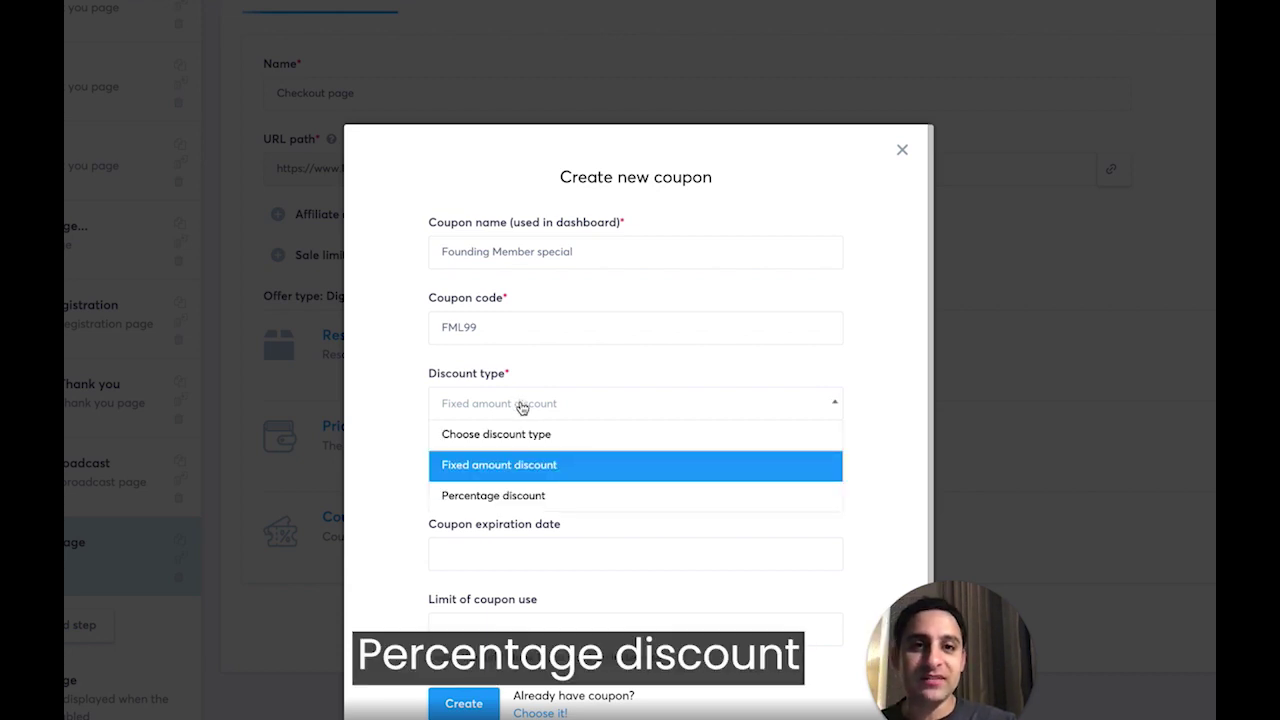
click(403, 456)
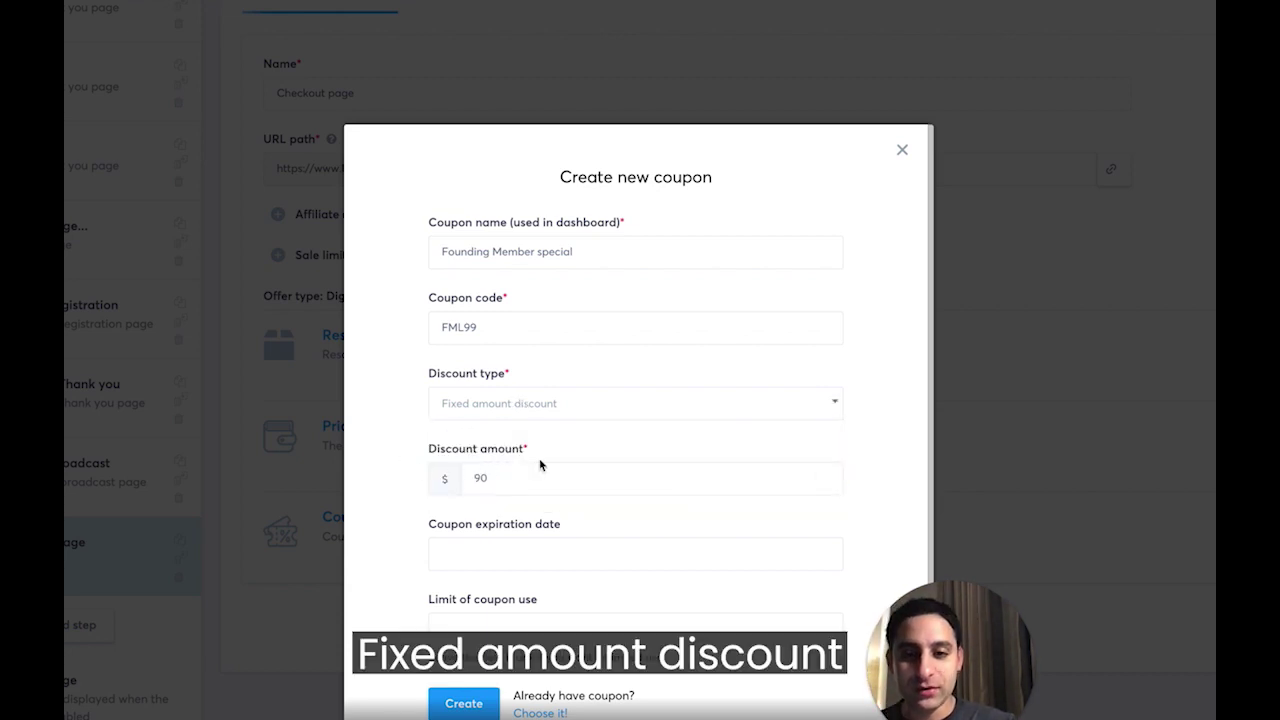
click(519, 407)
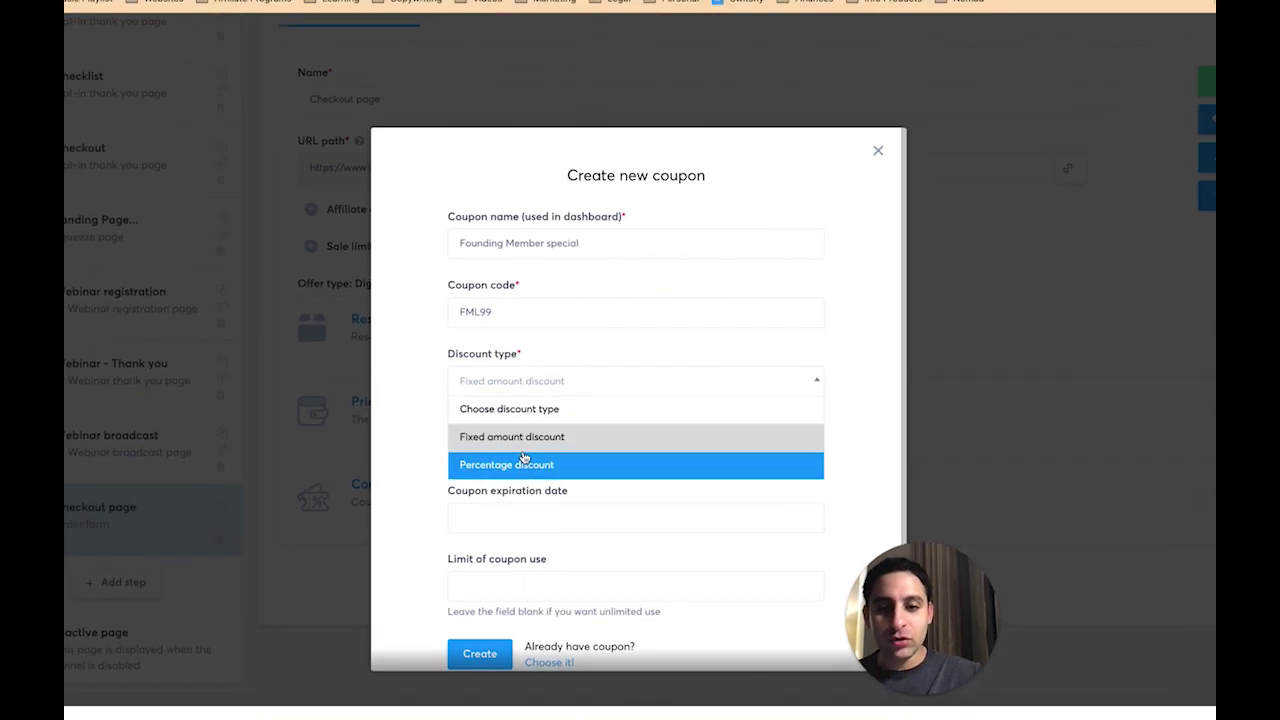
click(500, 495)
click(522, 468)
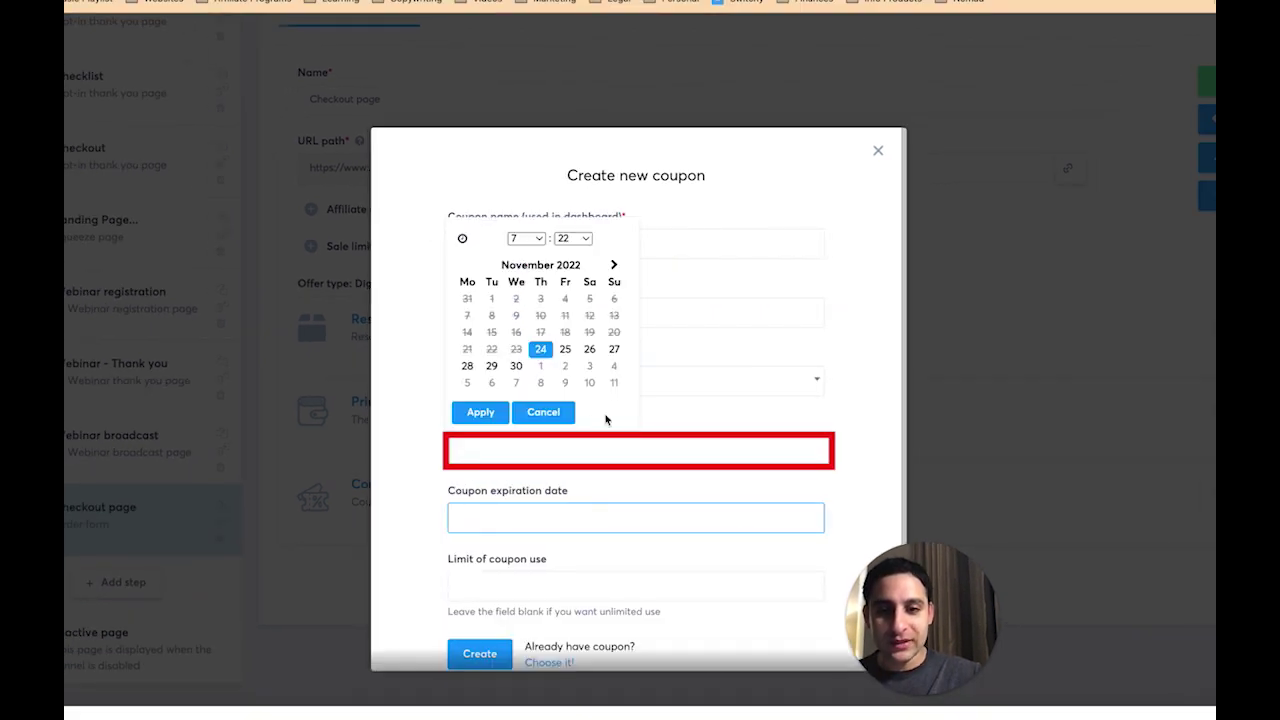
click(400, 452)
click(495, 449)
text(99)
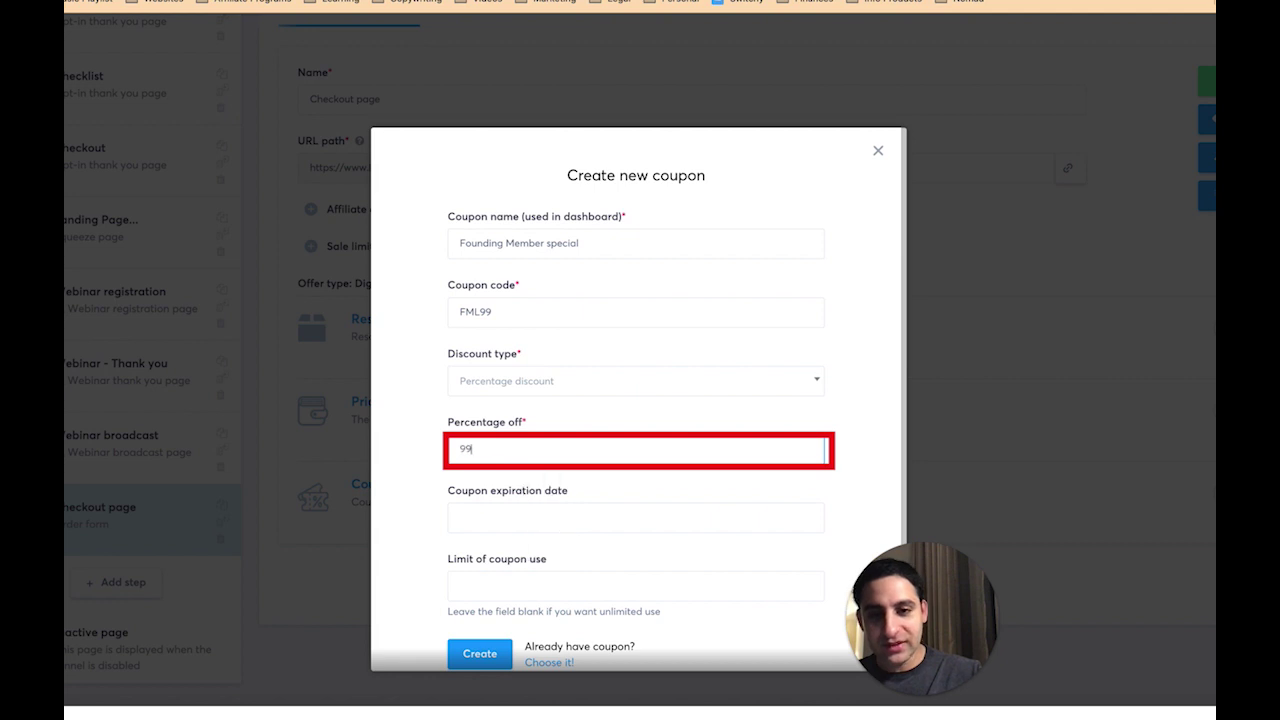
Choose 30 November 2022 with the hour at 23 as the coupon's expiration, and discard the selection
scroll(420, 460, down, 1)
click(491, 486)
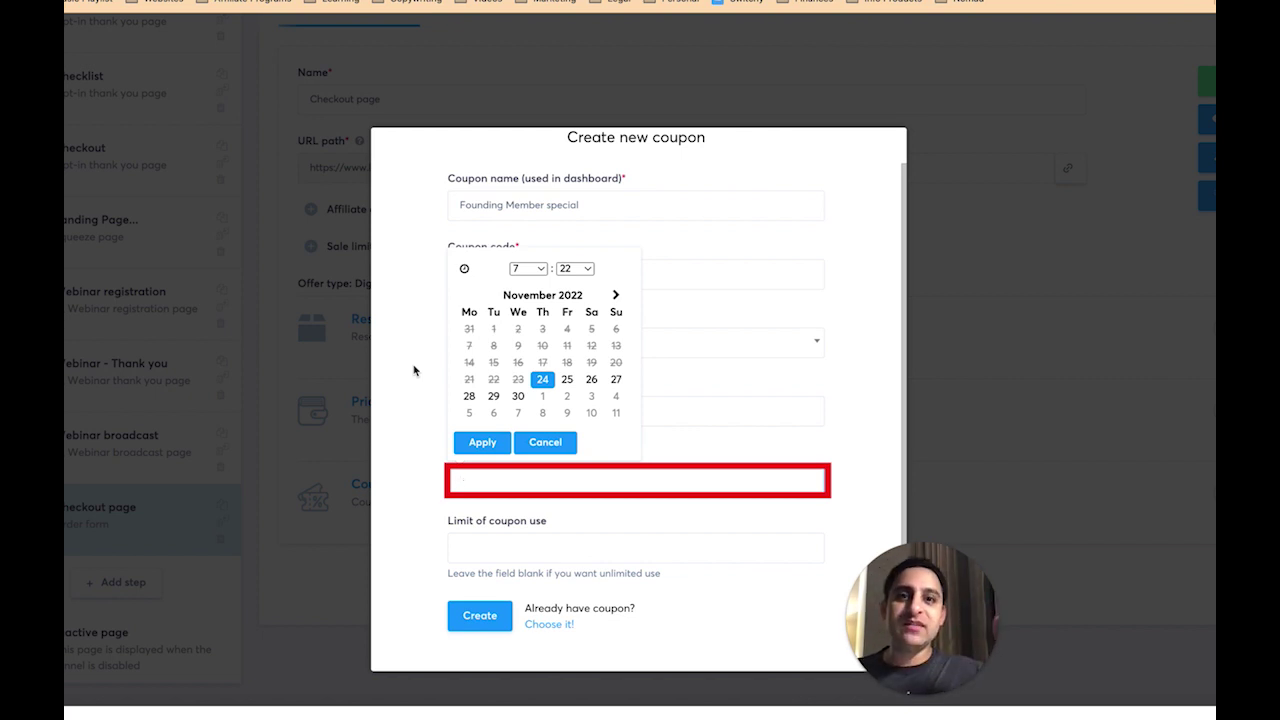
click(517, 397)
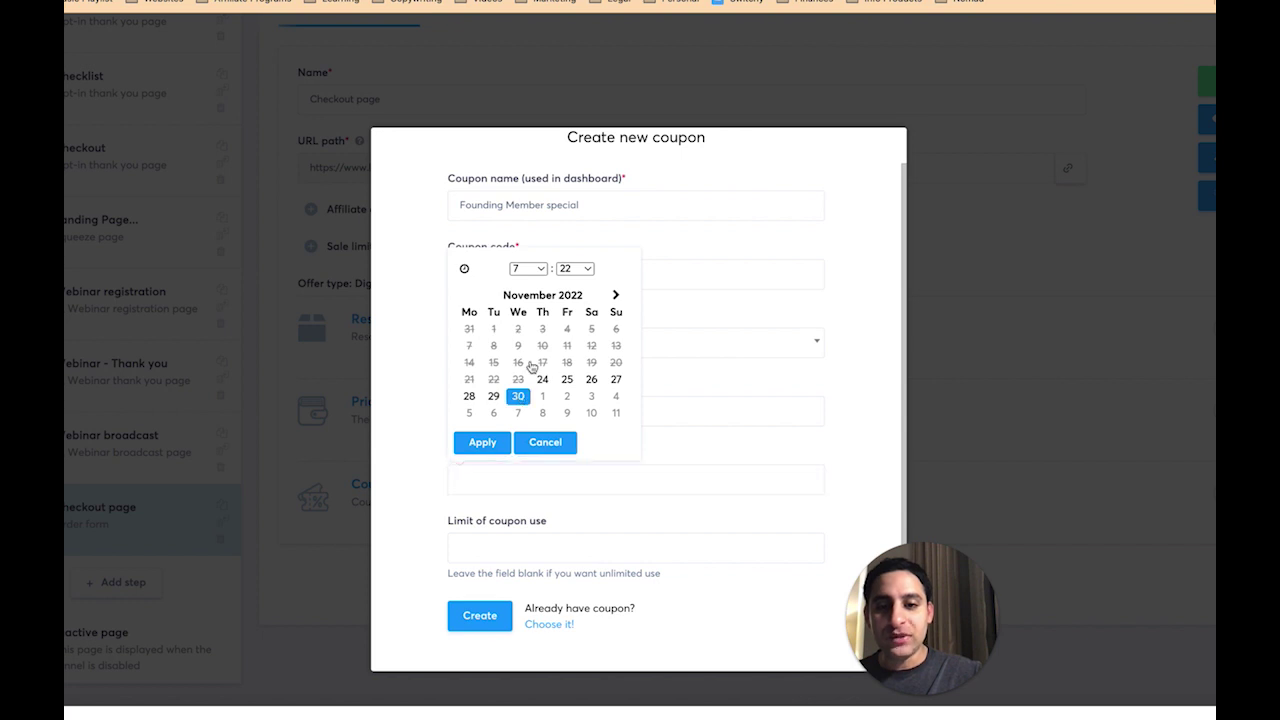
click(545, 270)
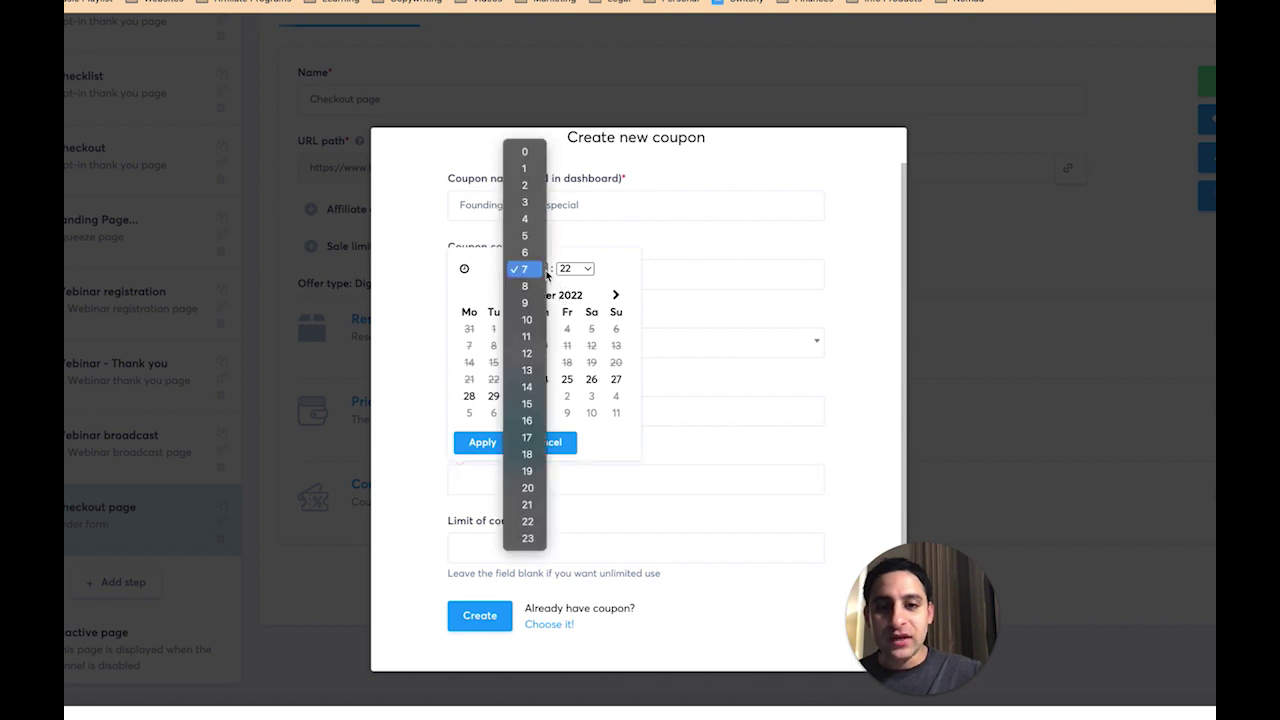
click(528, 539)
click(576, 270)
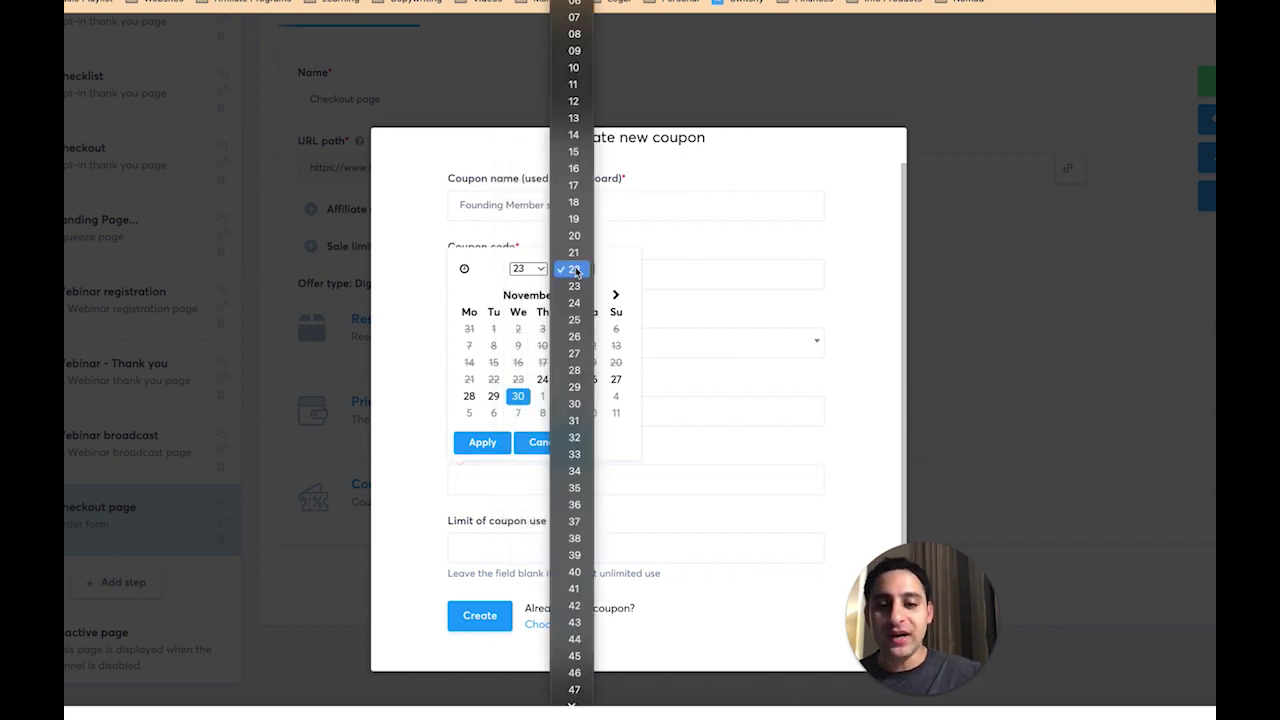
mouse_move(572, 703)
click(575, 701)
click(548, 443)
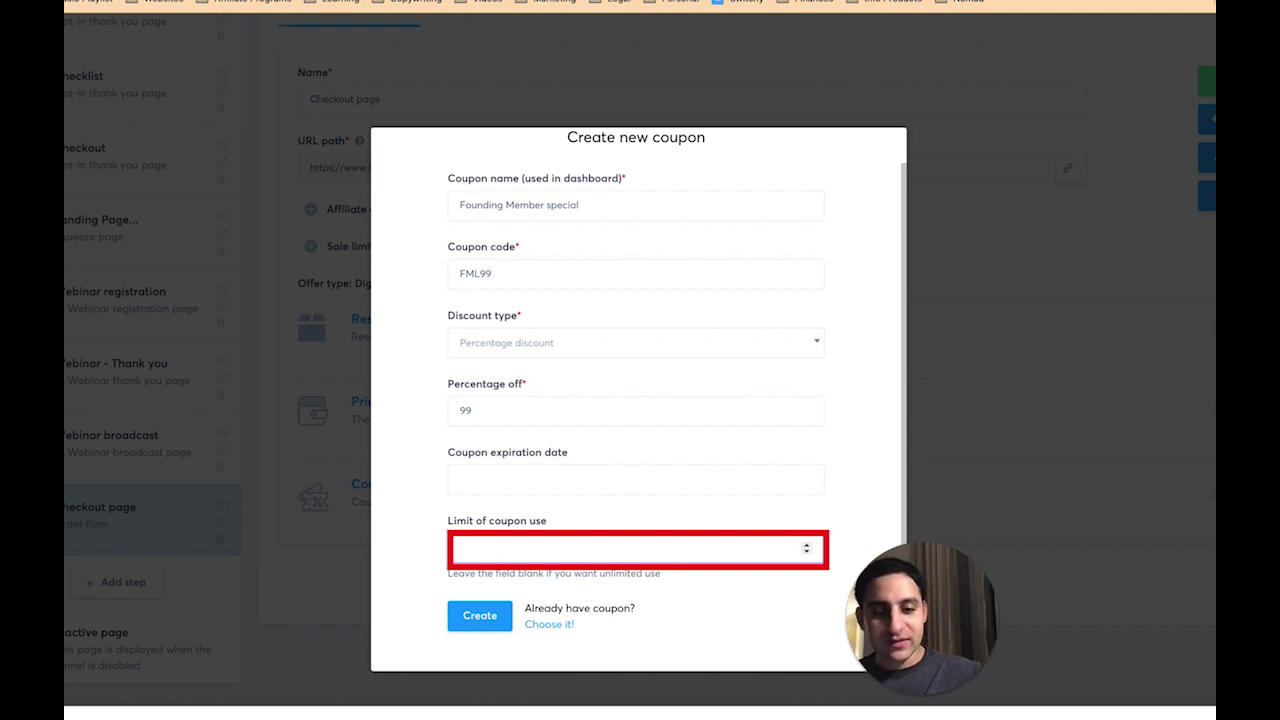
Try to create the coupon with 100 percent off
click(429, 458)
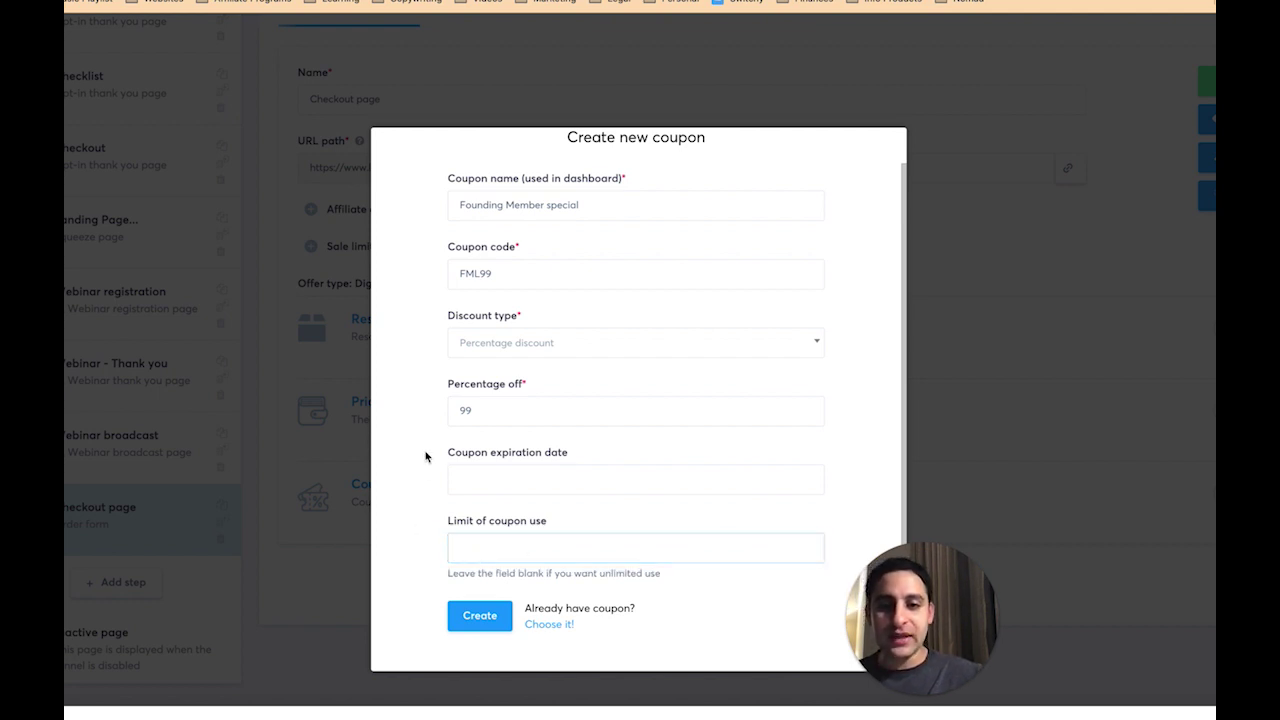
click(487, 412)
key(BackSpace)
key(BackSpace)
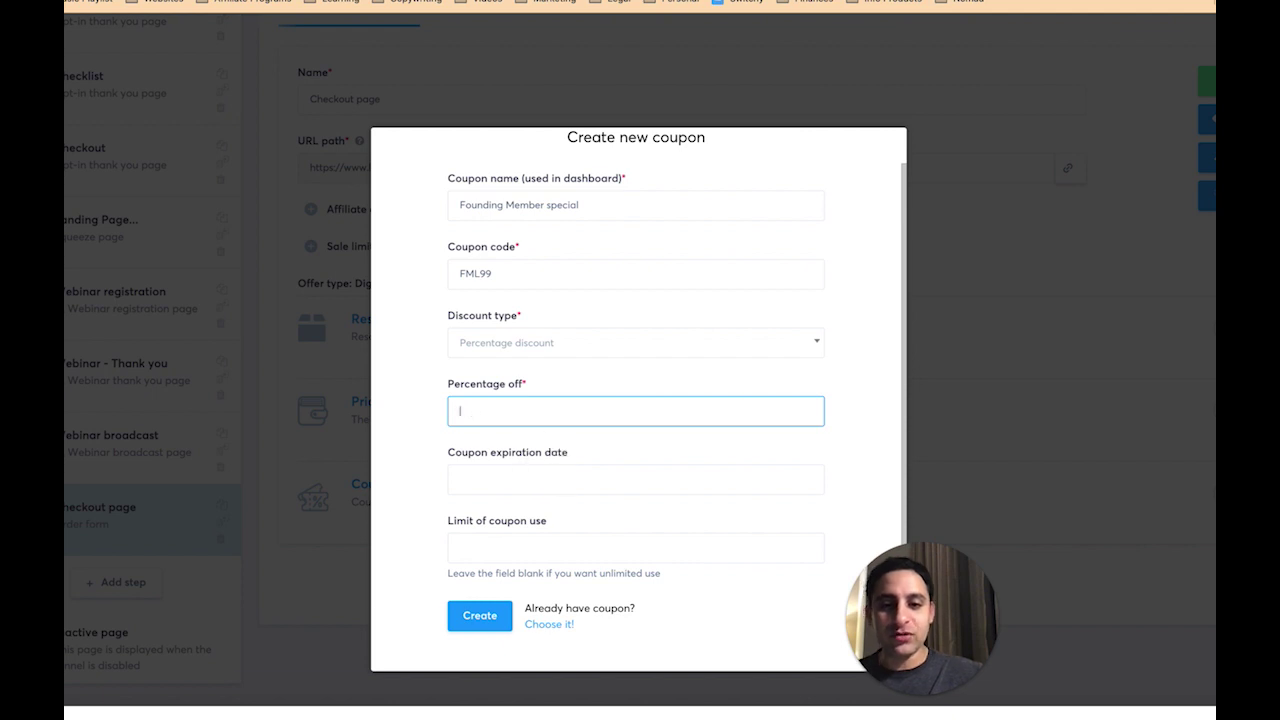
text(100)
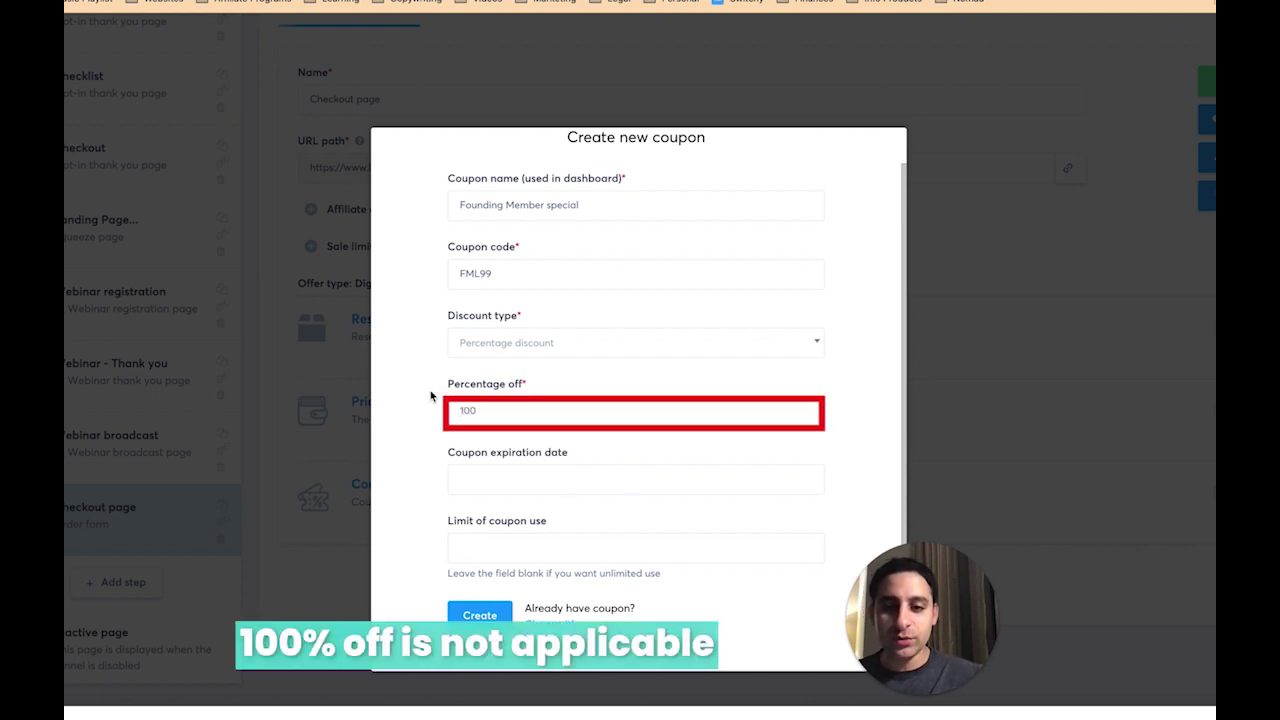
click(484, 616)
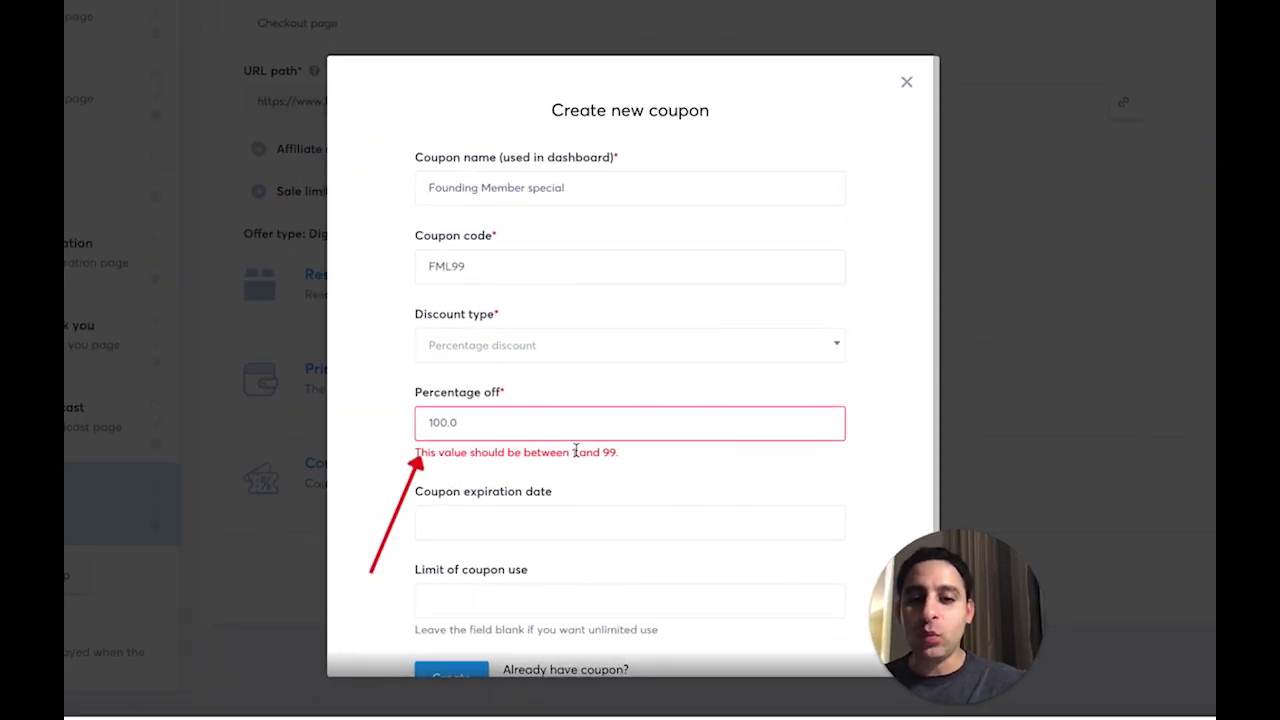
Try to create the coupon with 99.5 percent off
double_click(513, 431)
text(99)
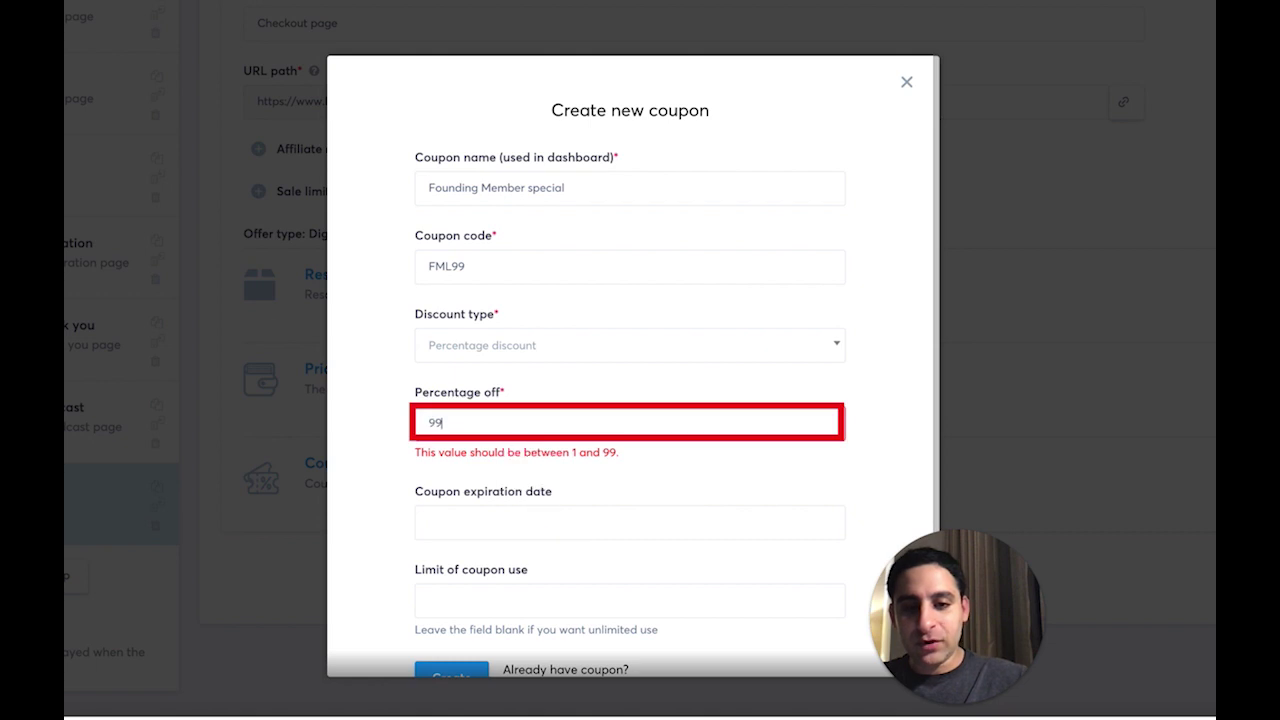
text(.5)
scroll(420, 540, down, 1)
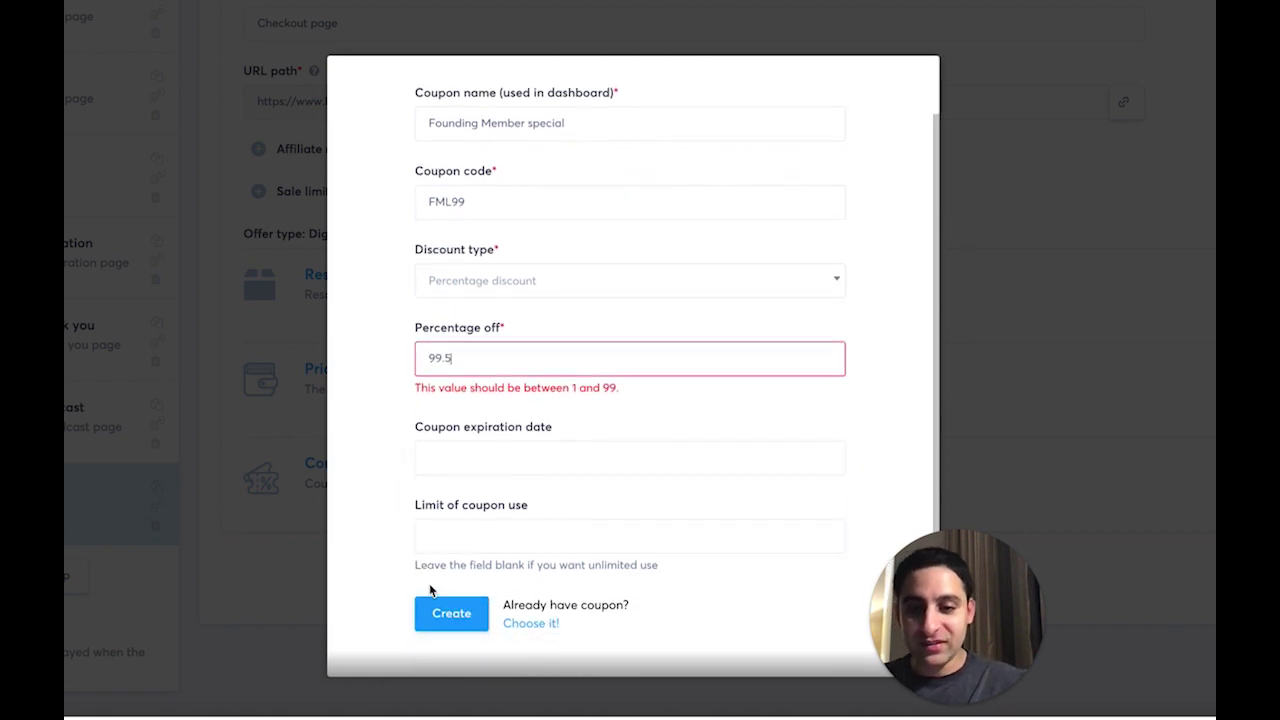
click(445, 612)
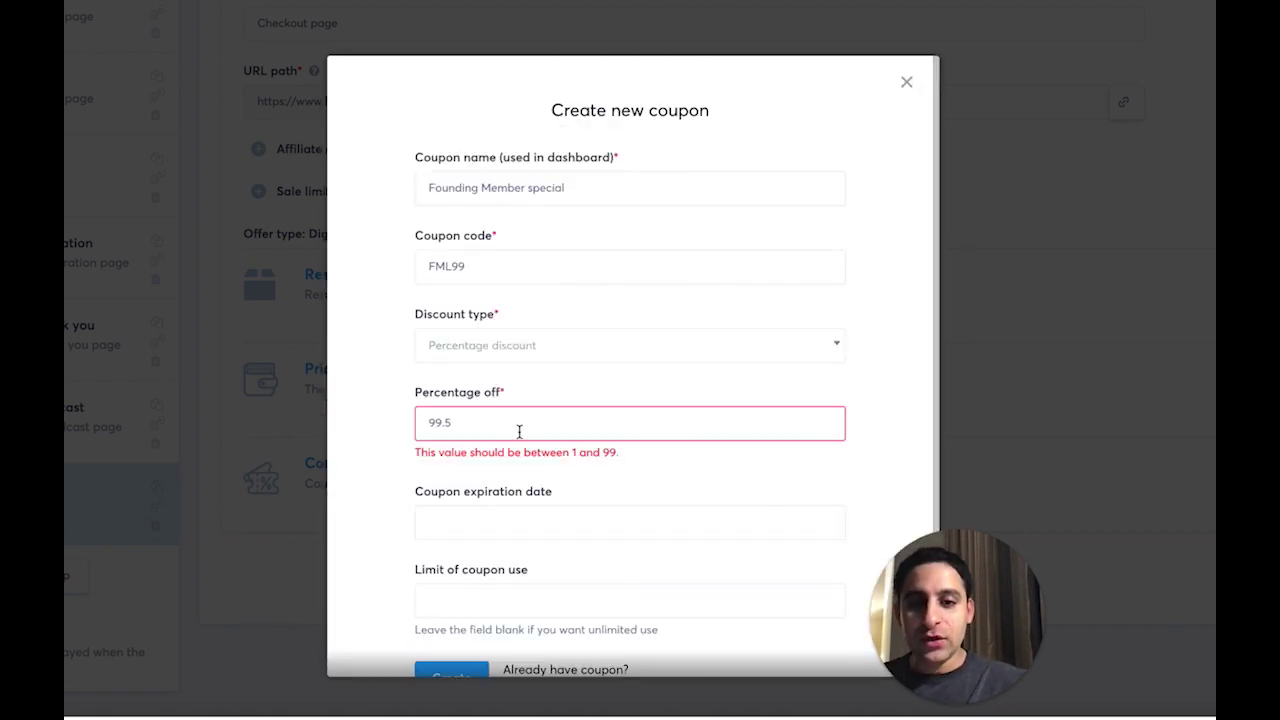
Set the coupon's percentage off to 99 and create the coupon
key(BackSpace)
key(BackSpace)
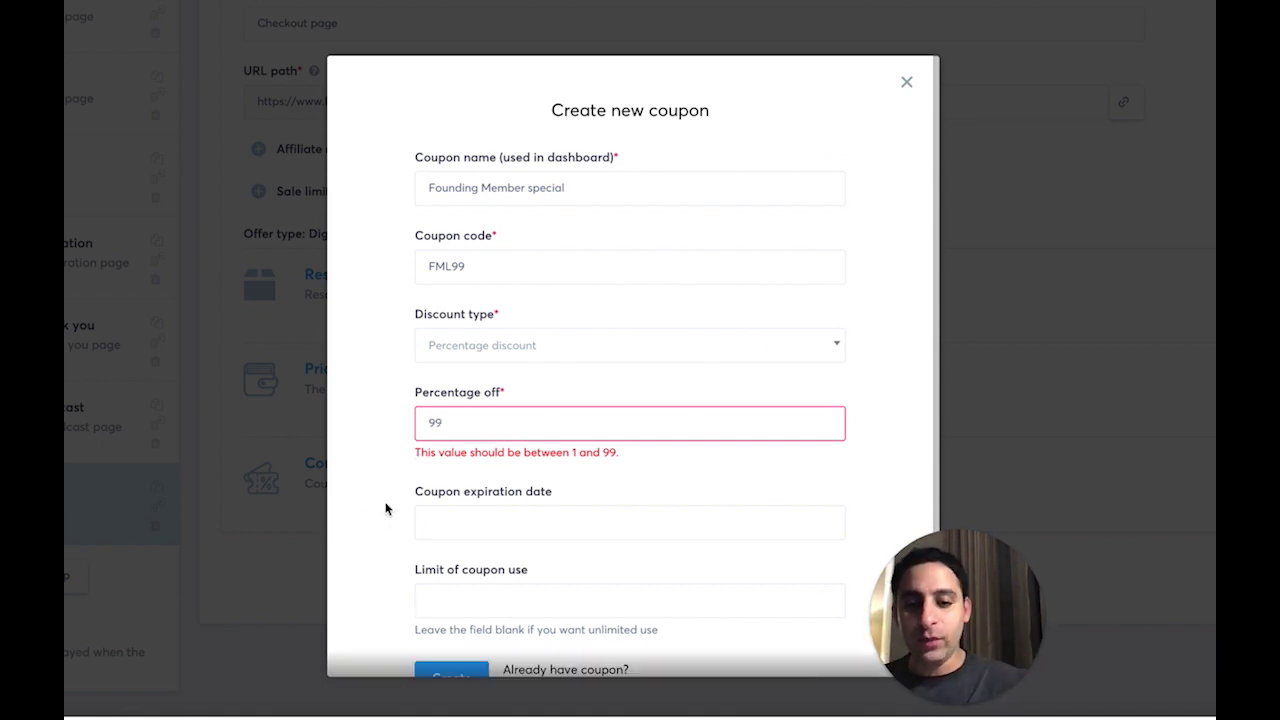
scroll(397, 586, down, 1)
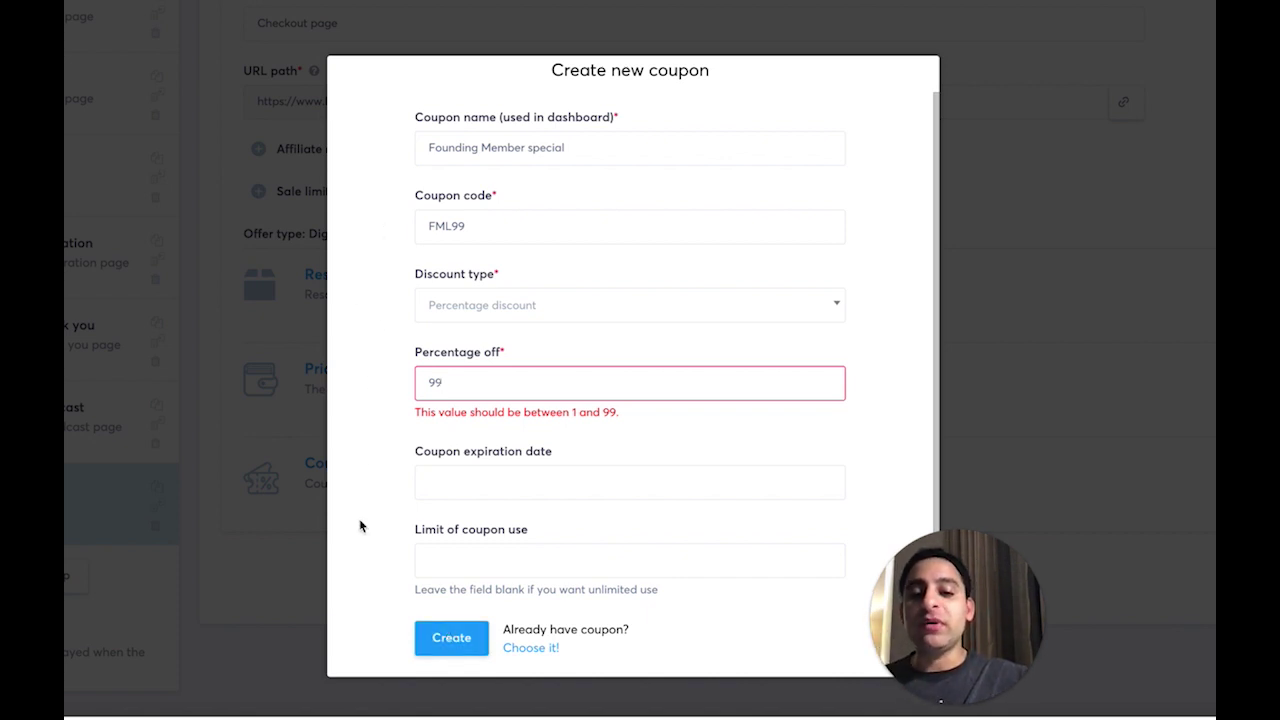
click(449, 642)
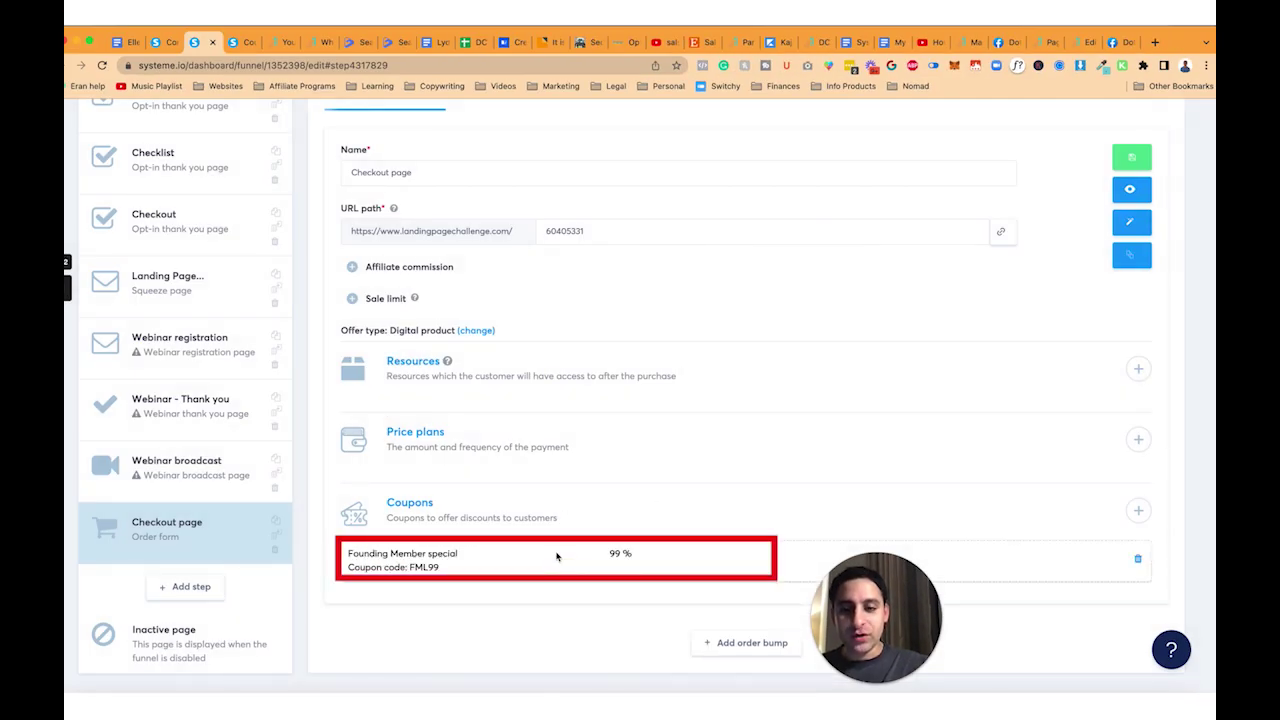
Save the checkout page's funnel step and open the page for editing
drag(440, 569, 410, 567)
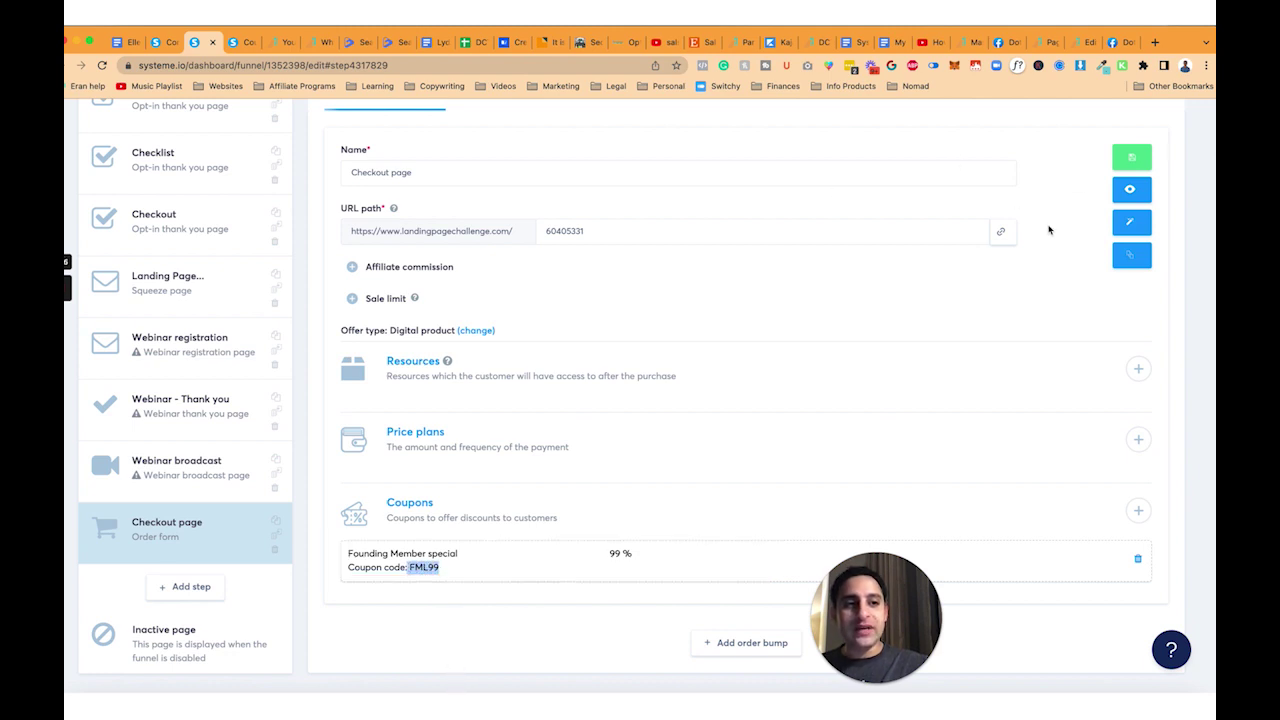
click(1130, 157)
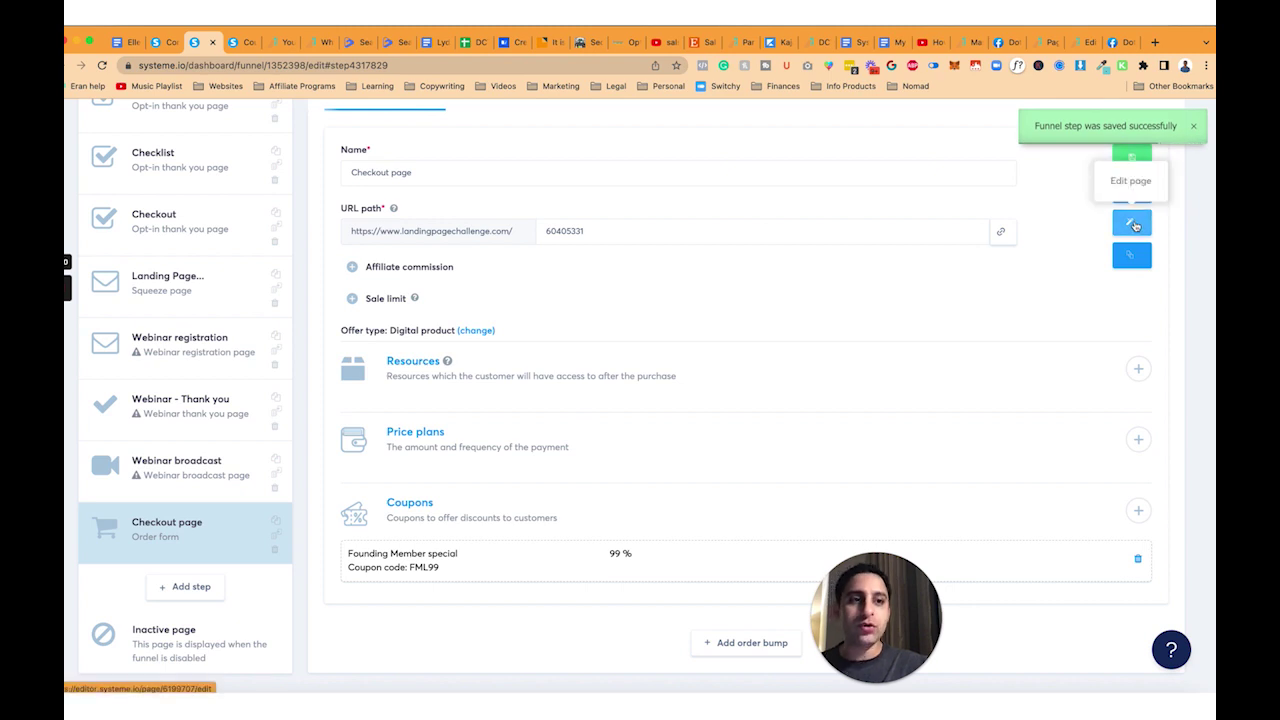
click(1134, 226)
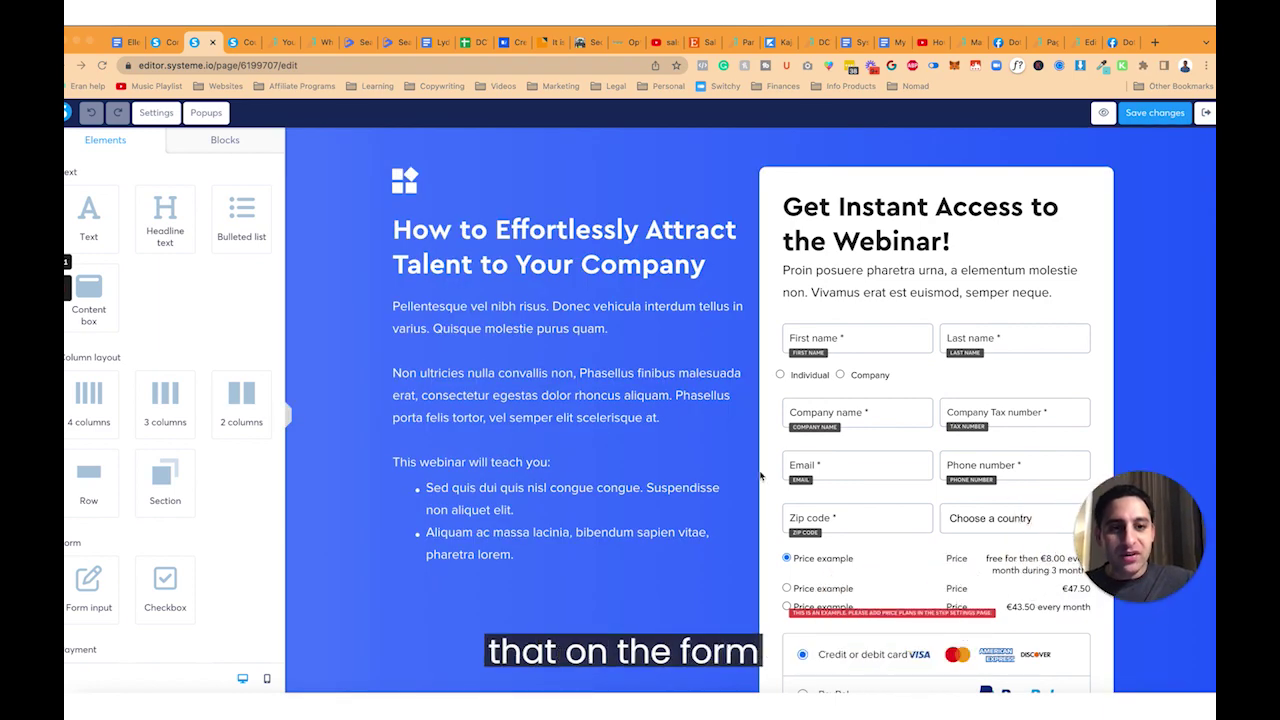
Add a Coupon element to the order form, directly below the Individual/Company choice
scroll(760, 477, down, 2)
scroll(760, 477, down, 2)
scroll(176, 402, down, 5)
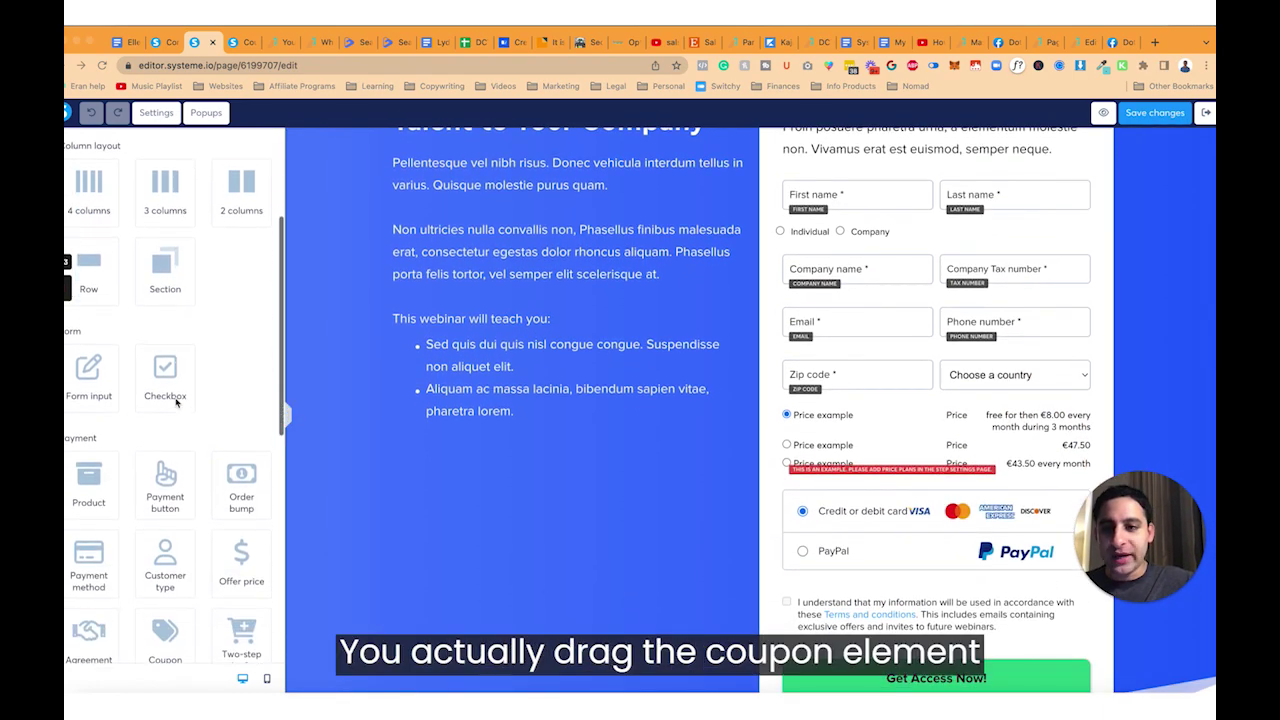
scroll(176, 402, down, 3)
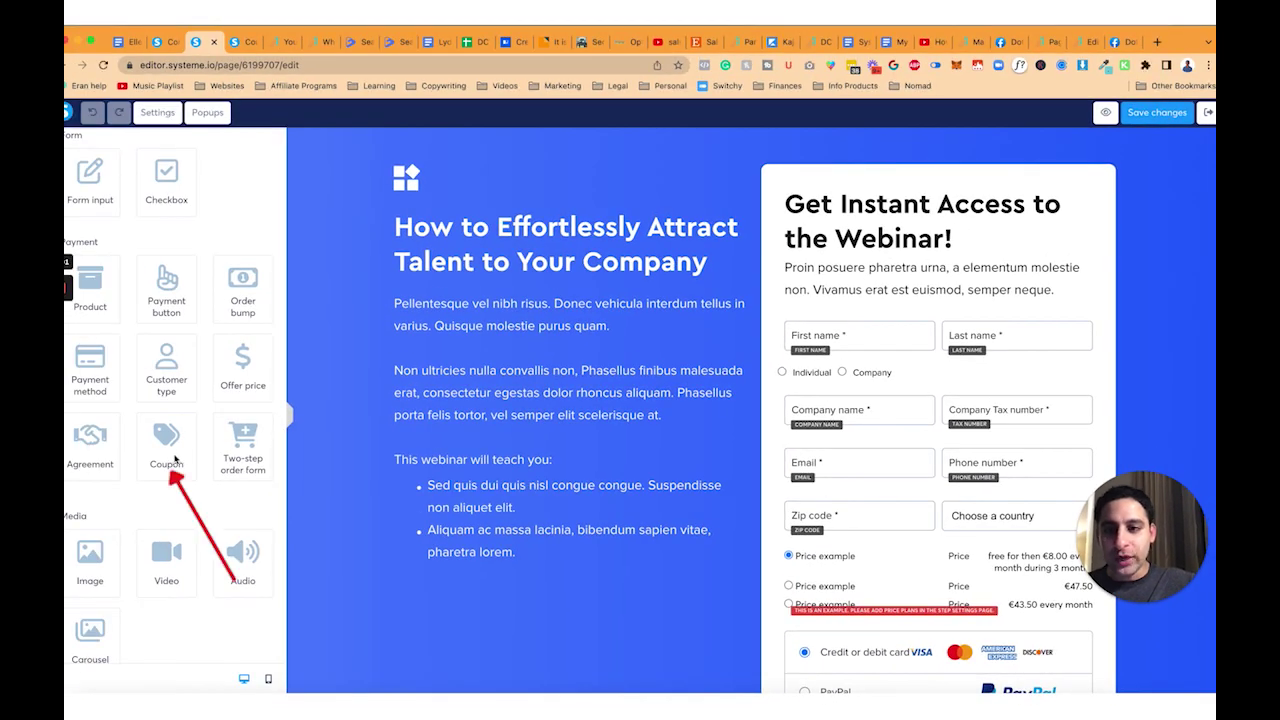
drag(166, 440, 932, 381)
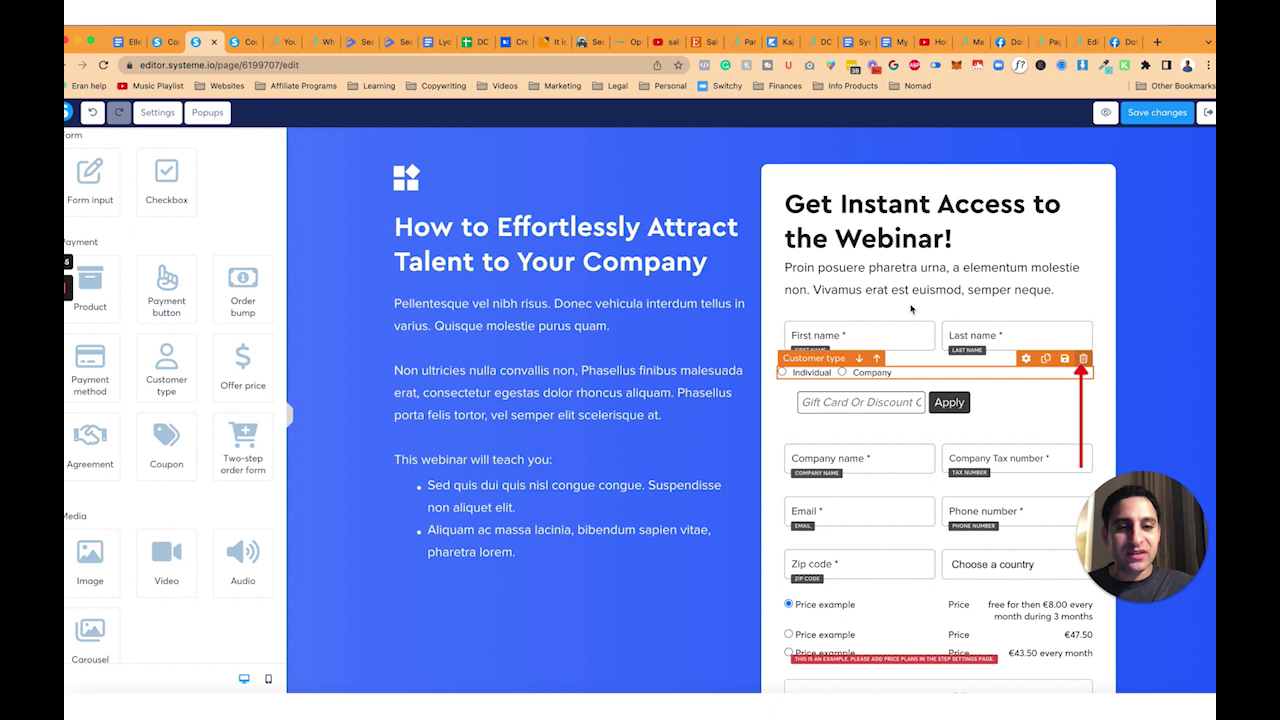
Delete the customer type choice and the row with company name and tax number from the order form, and save the page
click(757, 144)
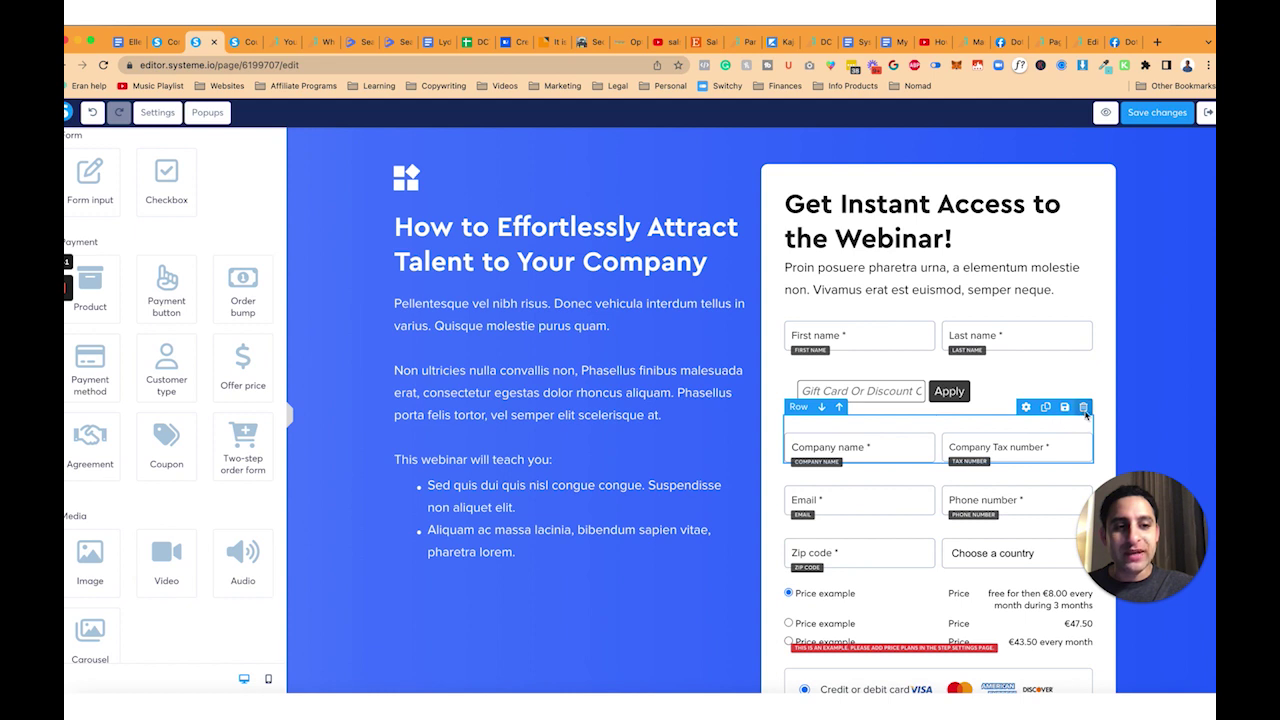
click(1083, 407)
click(749, 140)
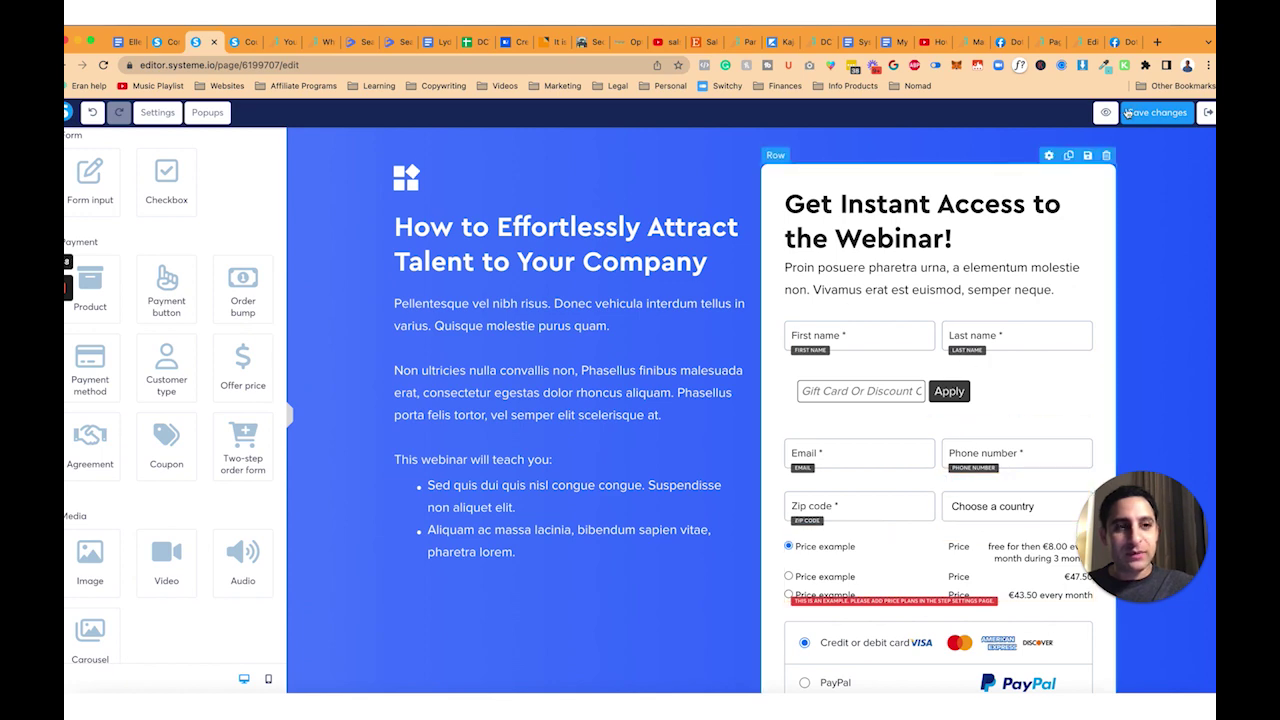
key(super+s)
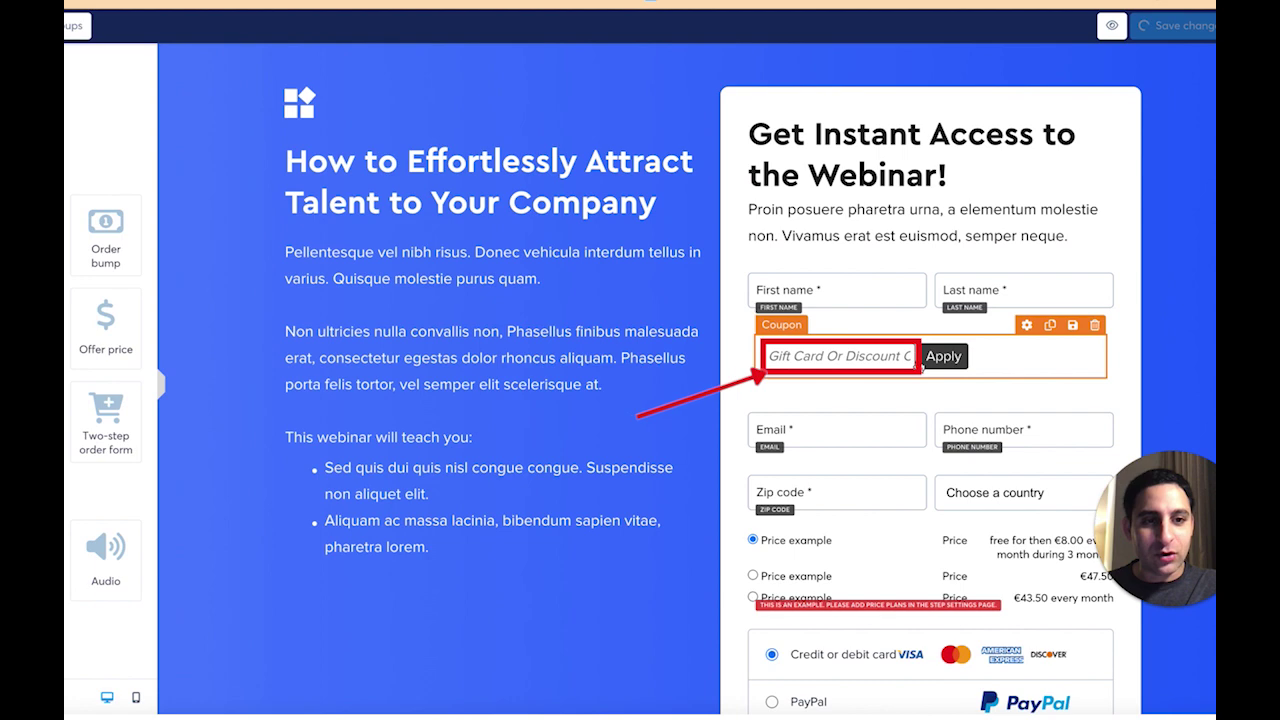
Open the coupon element's settings and change its placeholder to "Enter your coupon"
click(921, 366)
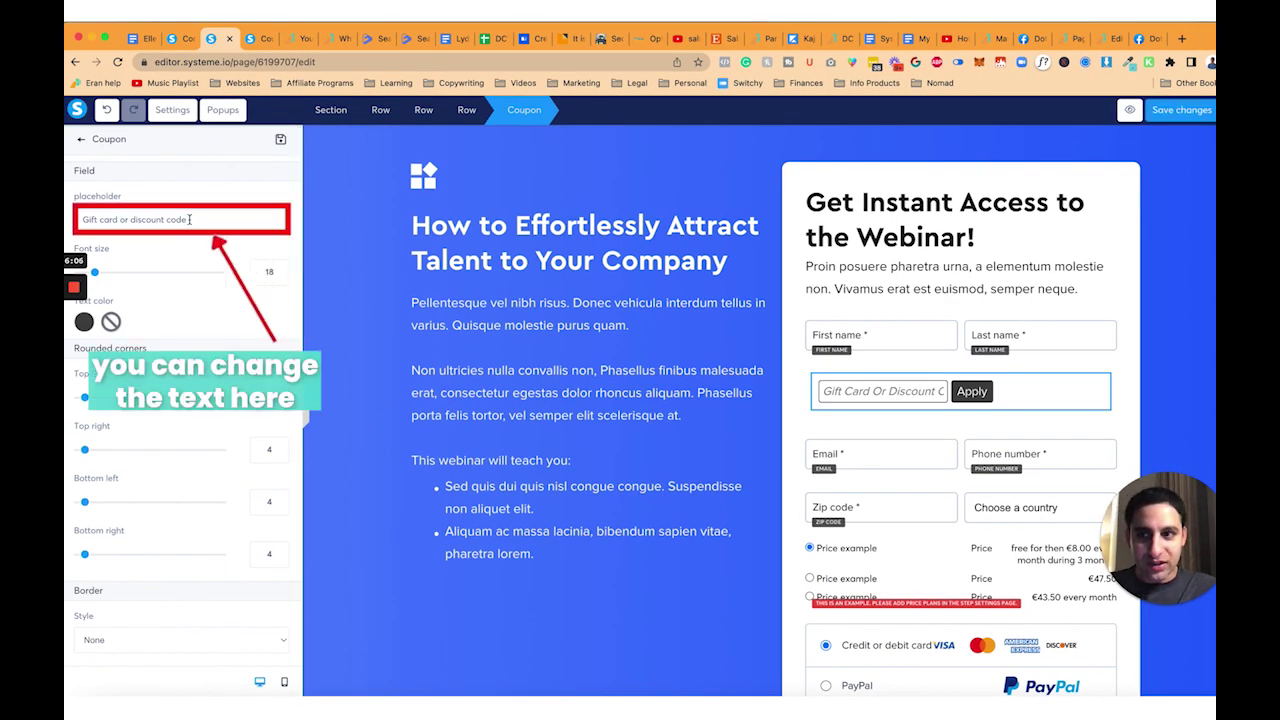
triple_click(188, 219)
text(Enter your couppn)
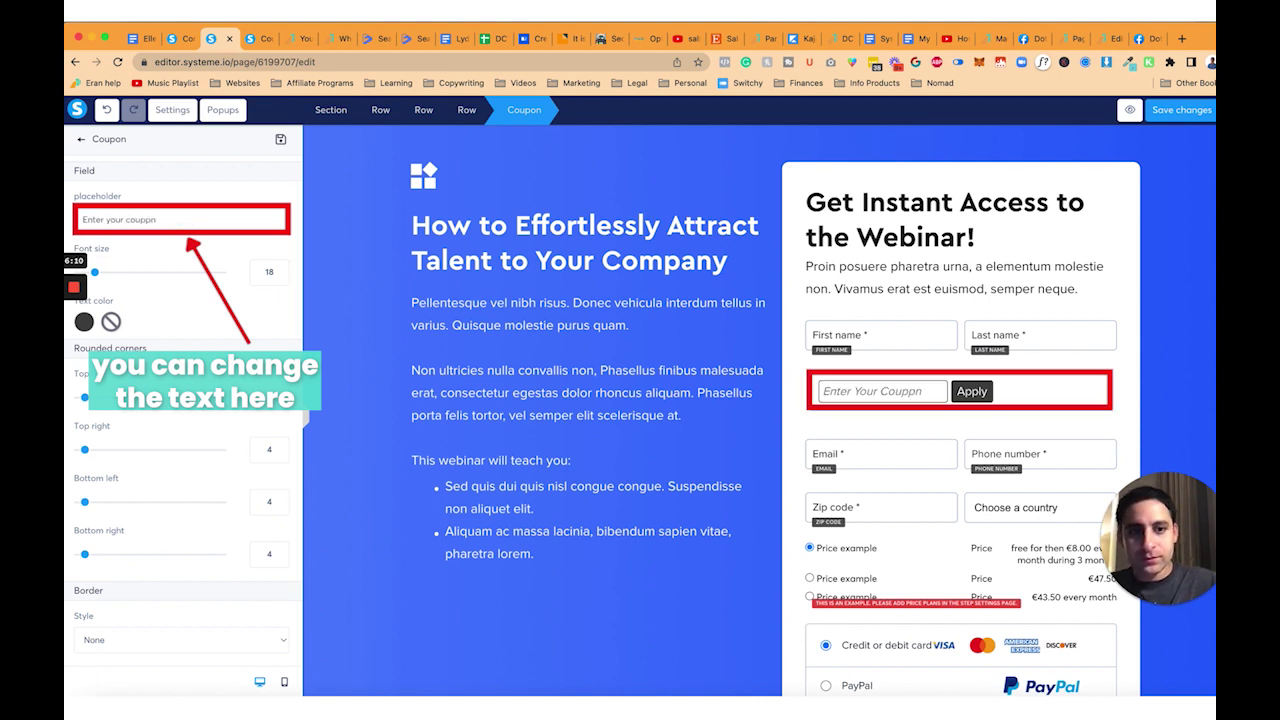
key(BackSpace)
key(BackSpace)
text(on)
scroll(227, 346, down, 10)
scroll(227, 346, up, 10)
Replace the coupon field's placeholder with "Type FML99" and set its font size to 22
triple_click(190, 214)
text(Type FML99)
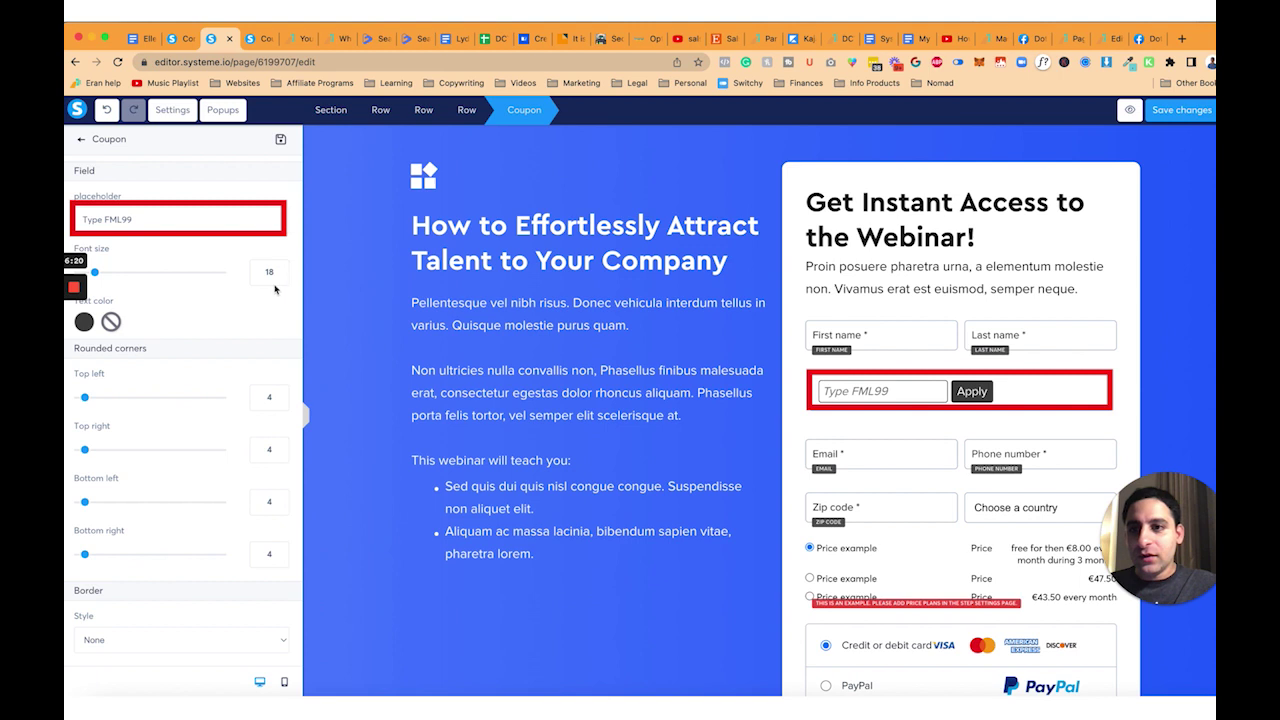
drag(95, 272, 100, 276)
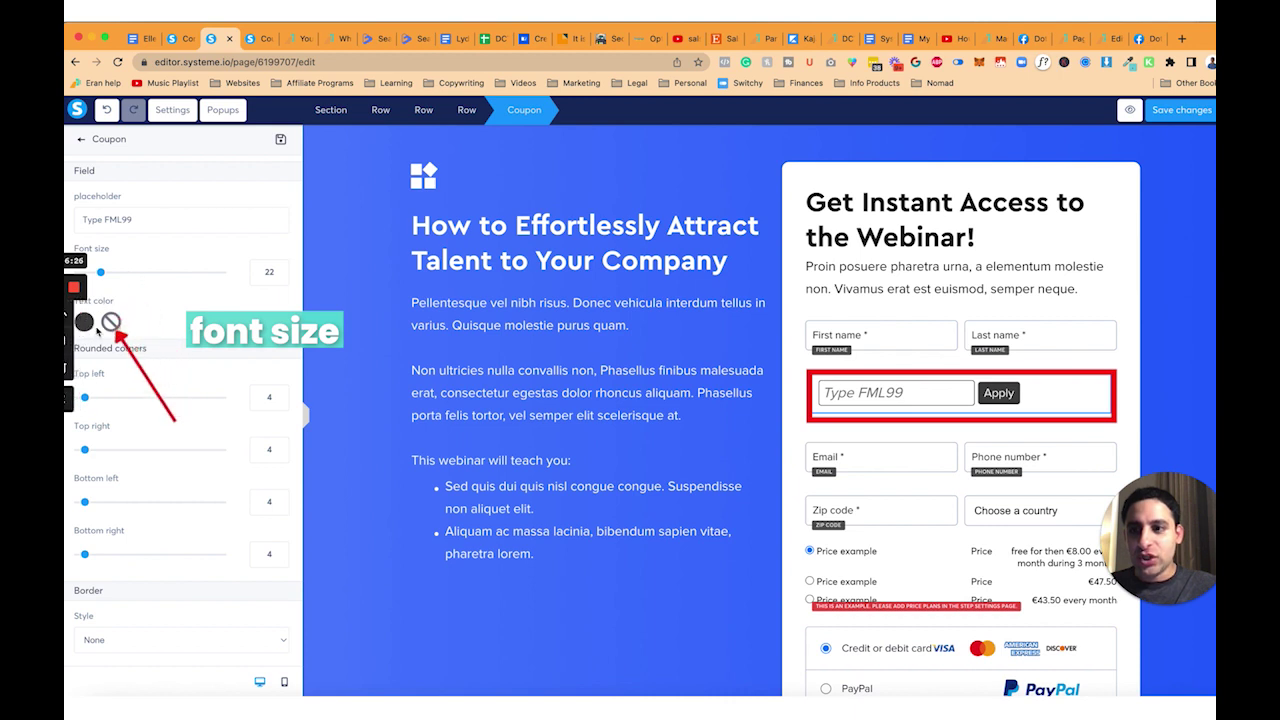
Set the bottom right rounded corner of the coupon field to 3
scroll(103, 345, down, 1)
scroll(103, 345, down, 3)
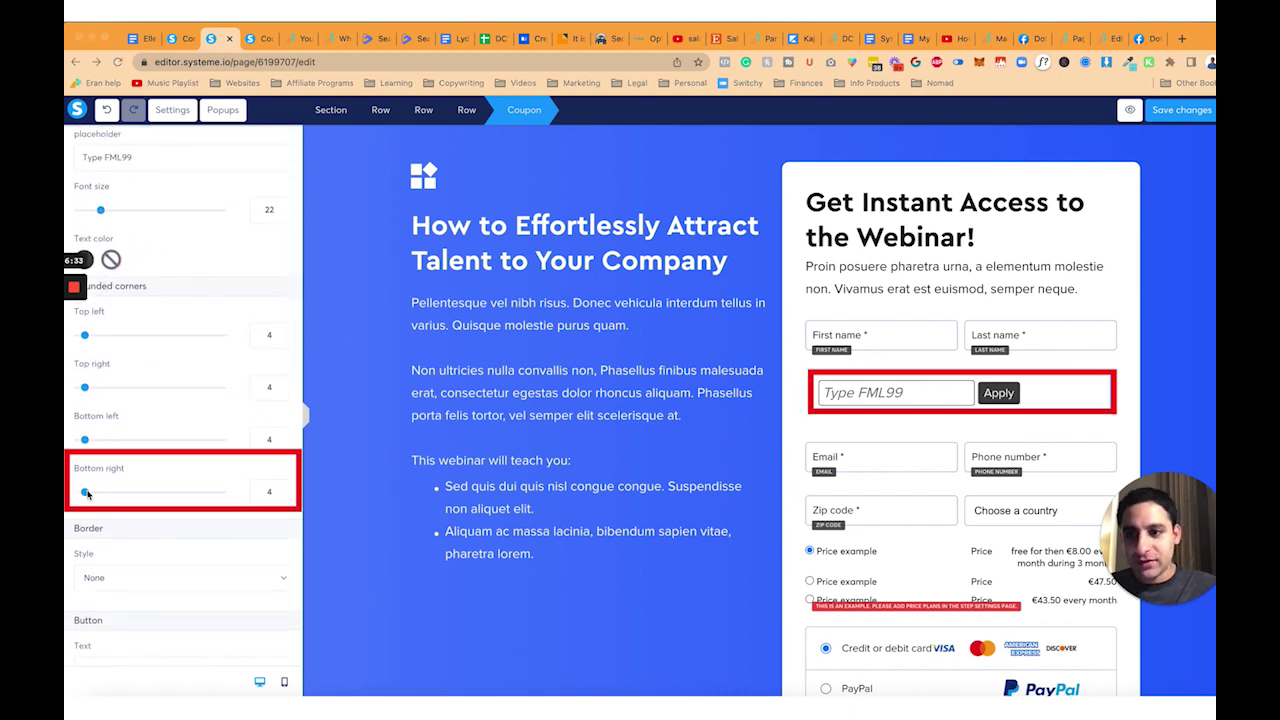
mouse_move(85, 492)
mouse_down()
mouse_move(170, 495)
mouse_move(88, 495)
mouse_up()
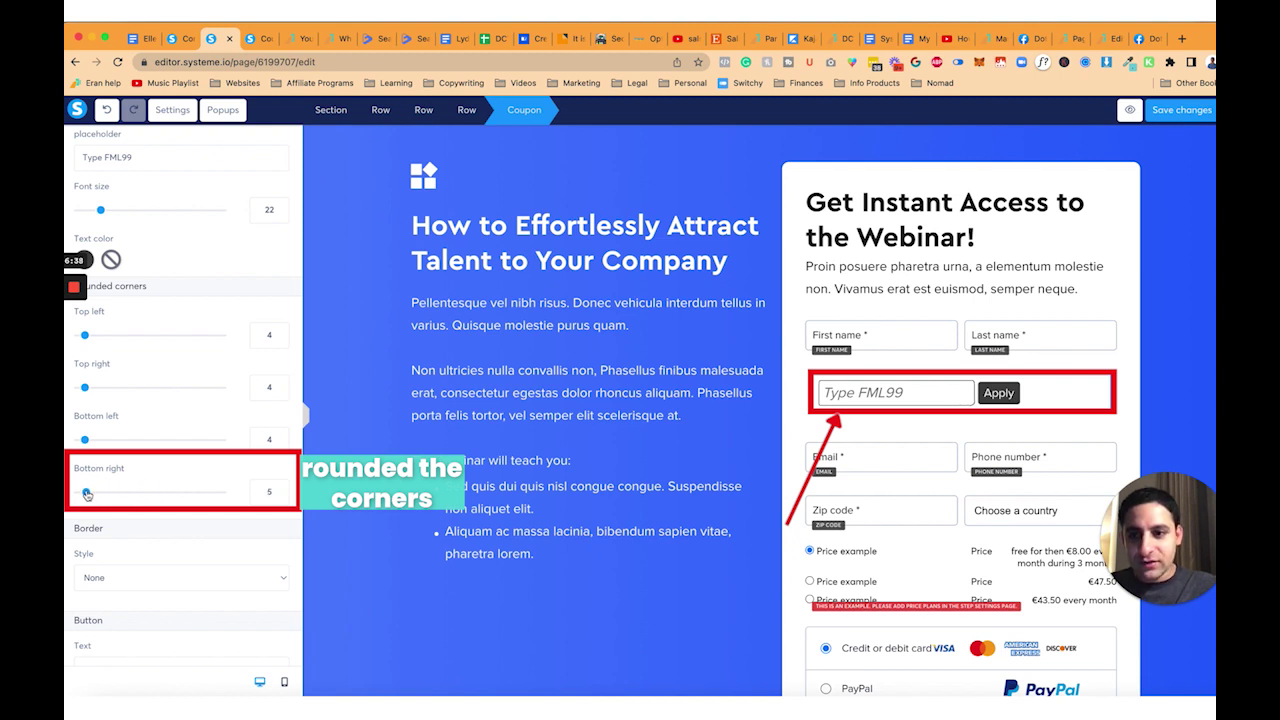
Give the coupon field a solid border in orange F5A623
scroll(138, 532, down, 2)
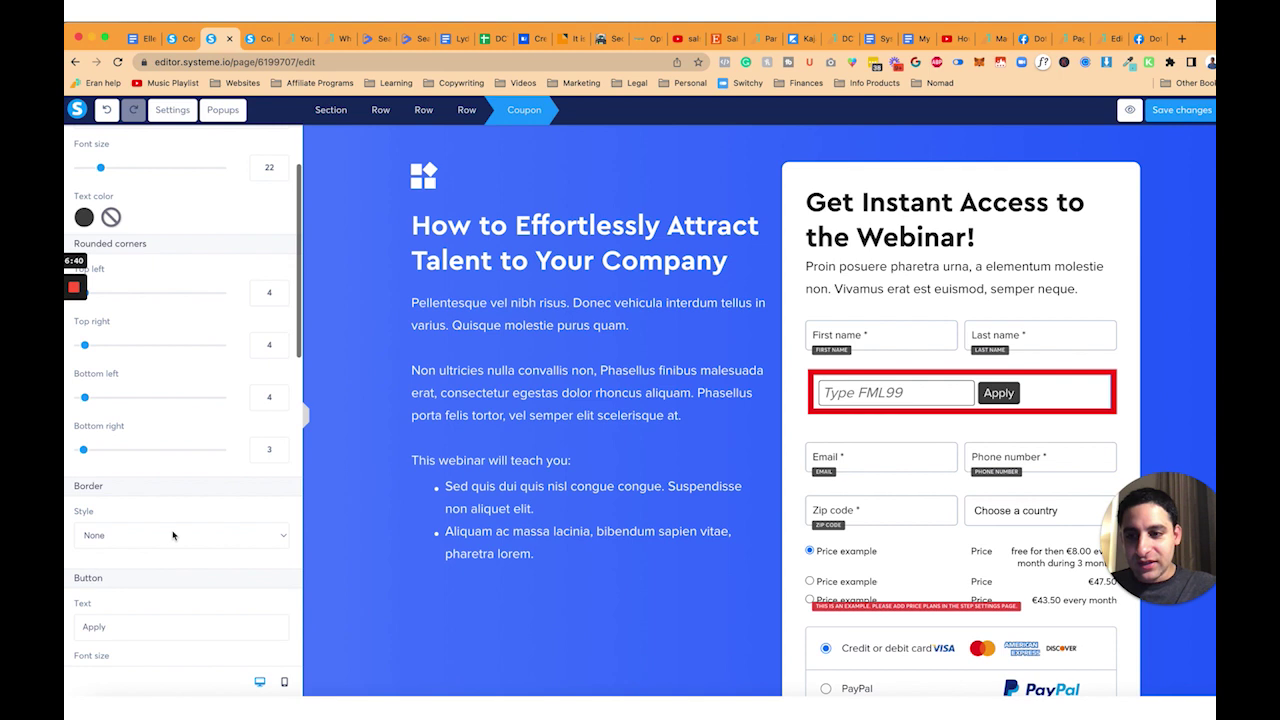
click(172, 535)
click(171, 550)
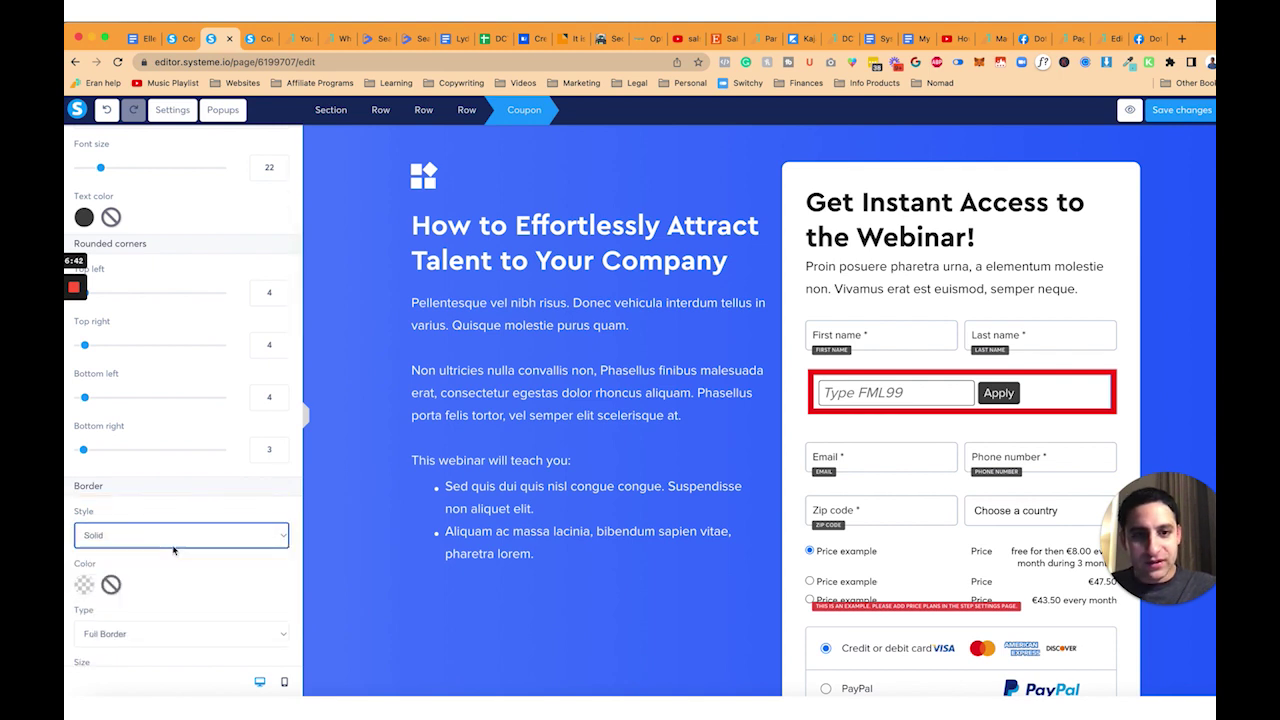
click(89, 591)
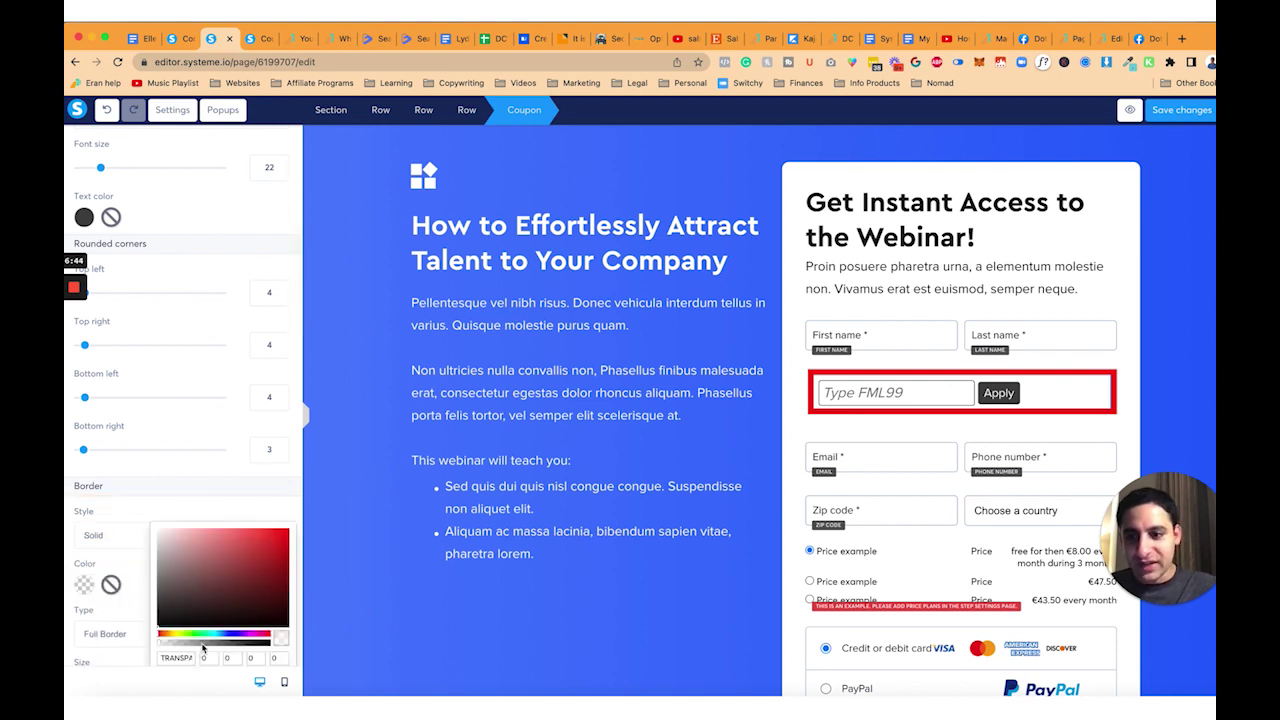
scroll(200, 648, down, 2)
click(179, 622)
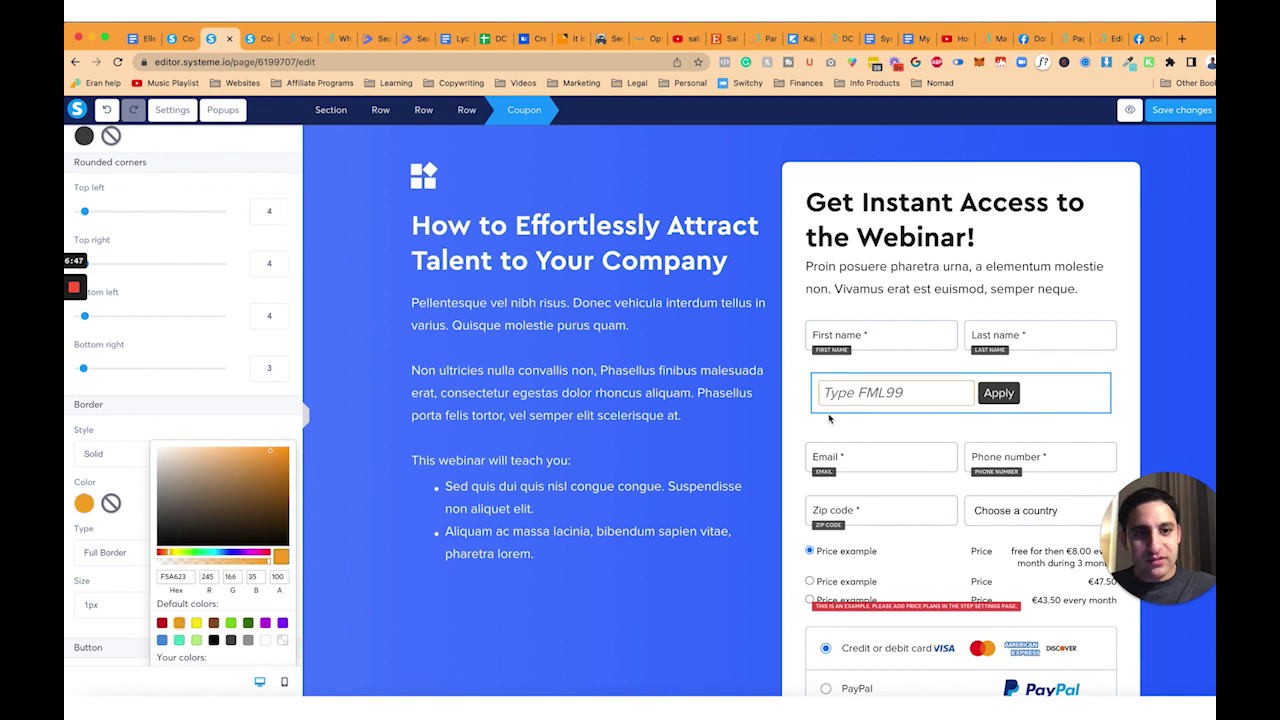
click(130, 486)
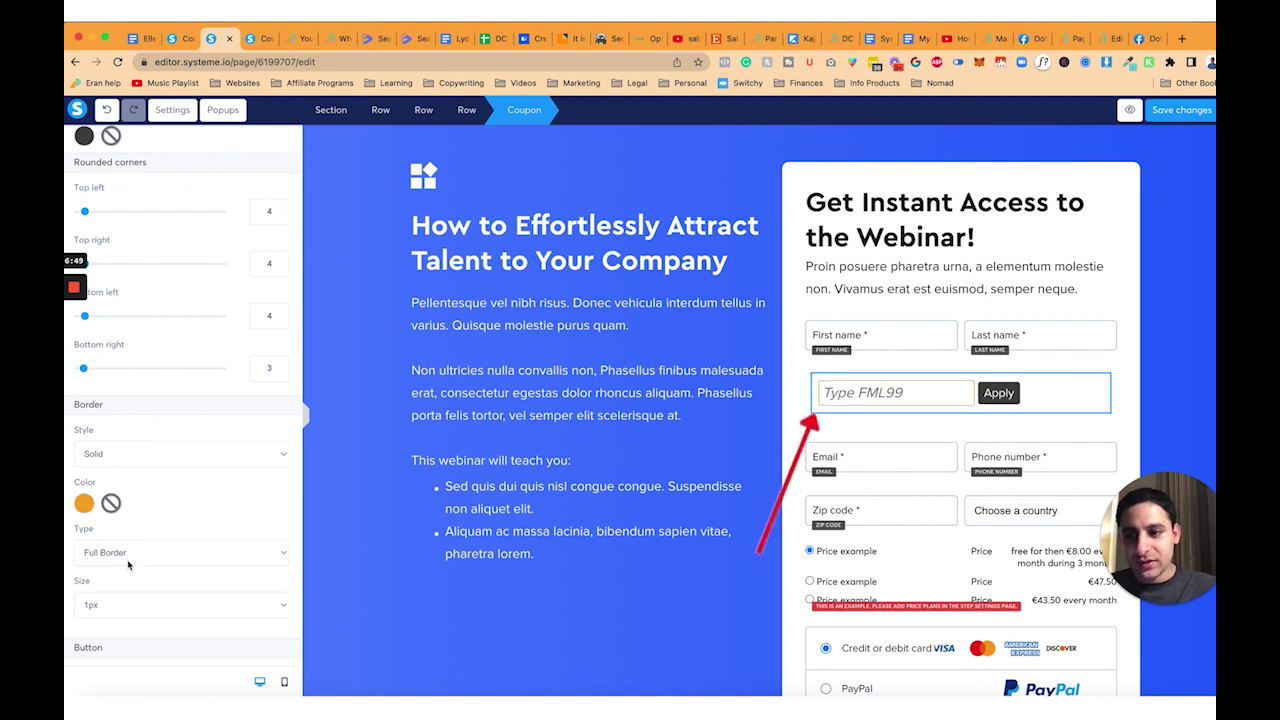
Try a 10px border on the coupon field, and return the size to 1px
scroll(130, 554, down, 2)
click(130, 503)
click(127, 571)
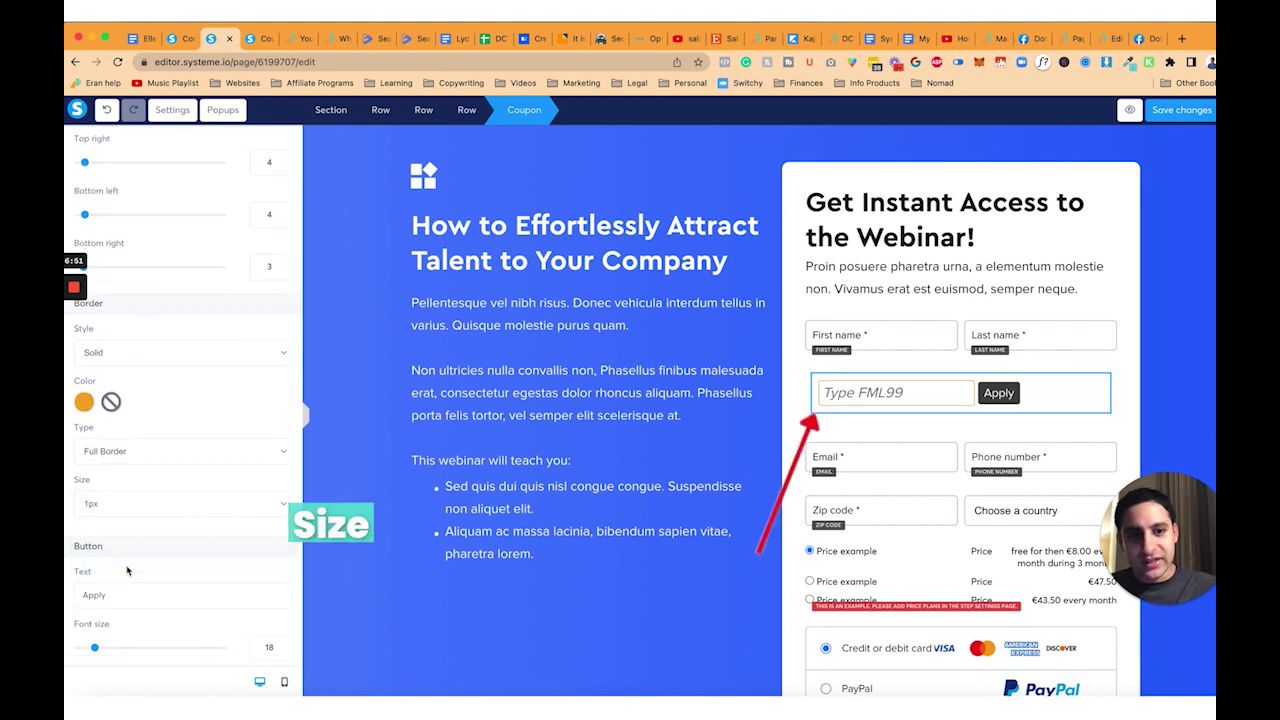
click(147, 503)
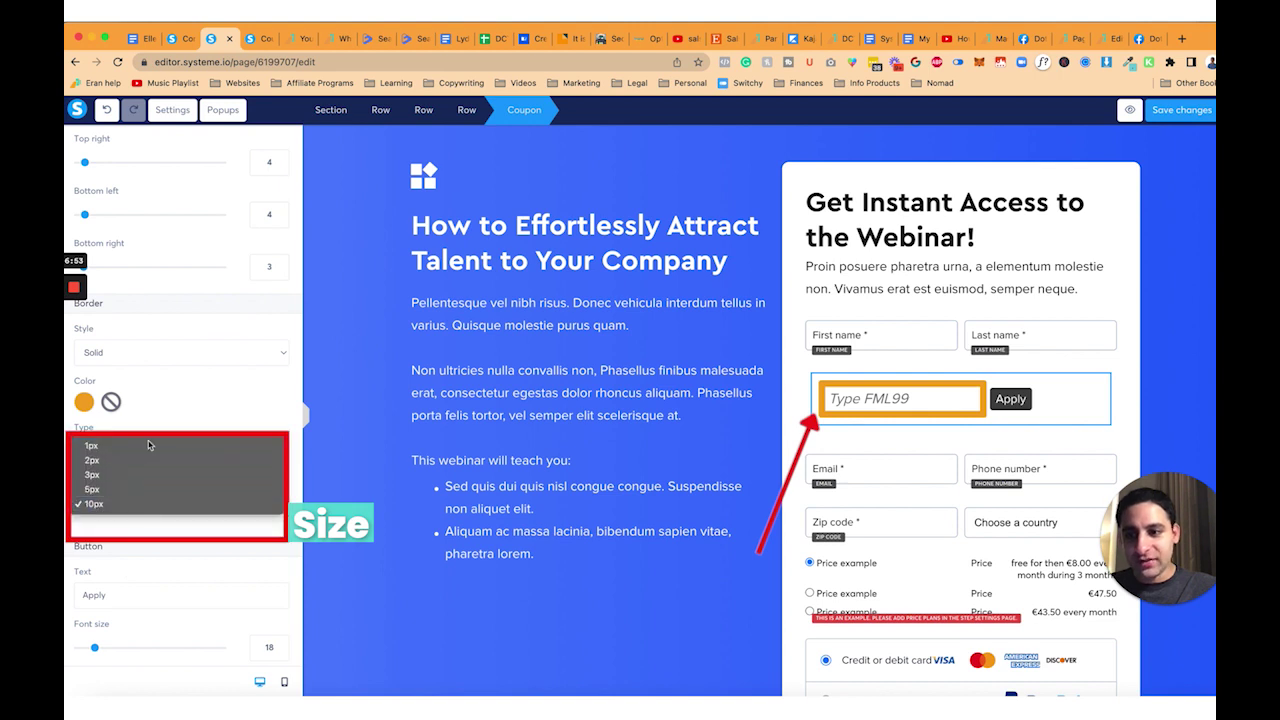
click(150, 446)
Change the coupon button's text to "Apply coupon"
scroll(194, 527, down, 2)
scroll(194, 527, down, 1)
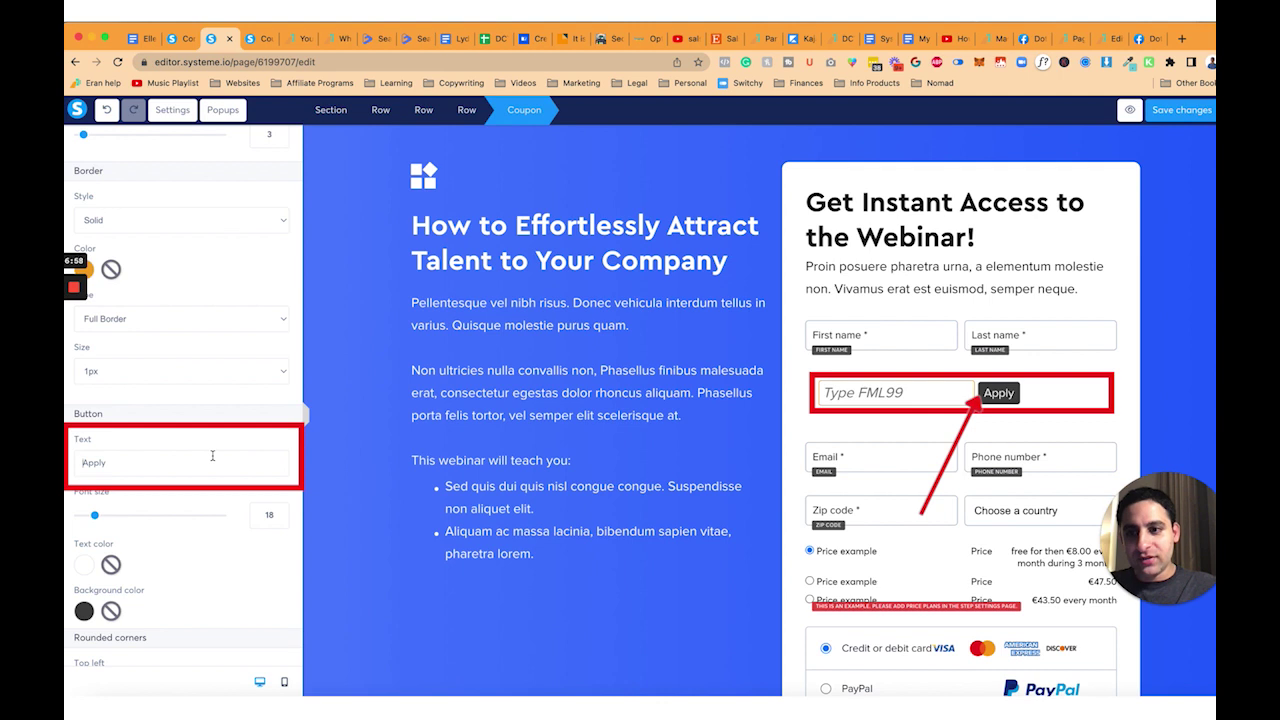
text(coupon)
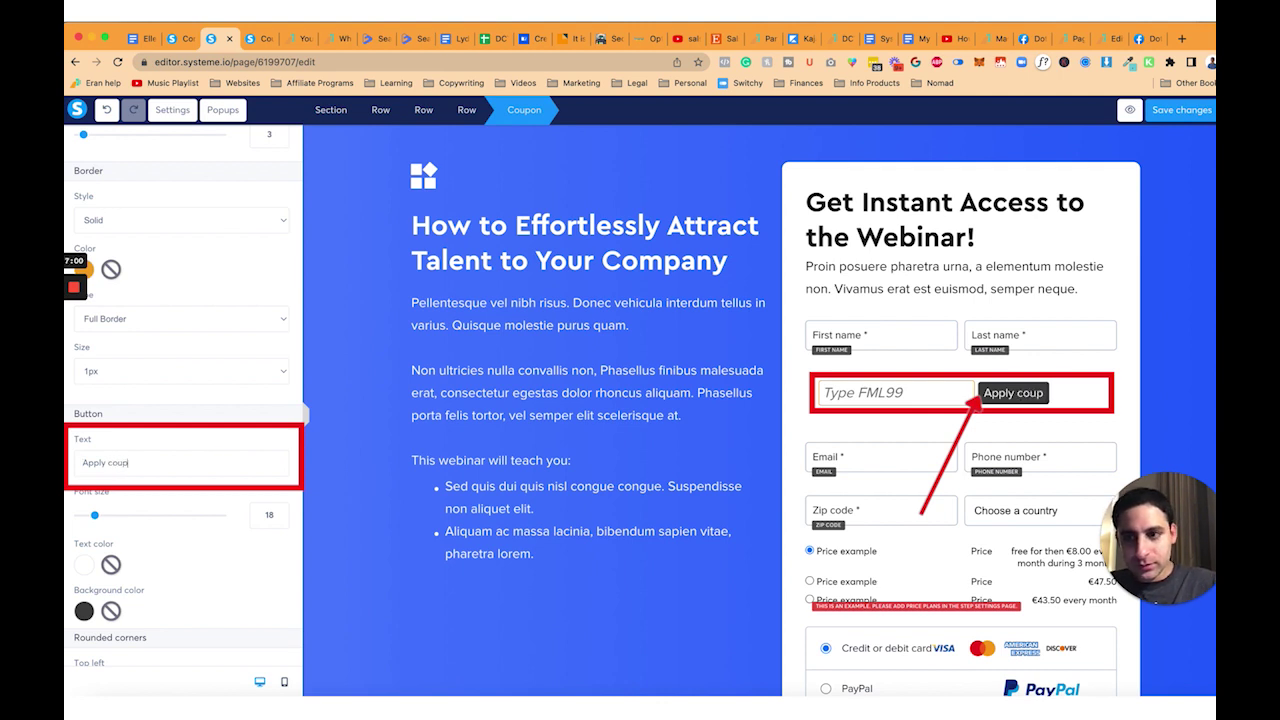
Set the coupon button's background to the dark purple from the saved custom colors, and save the page changes
scroll(87, 497, down, 3)
click(84, 490)
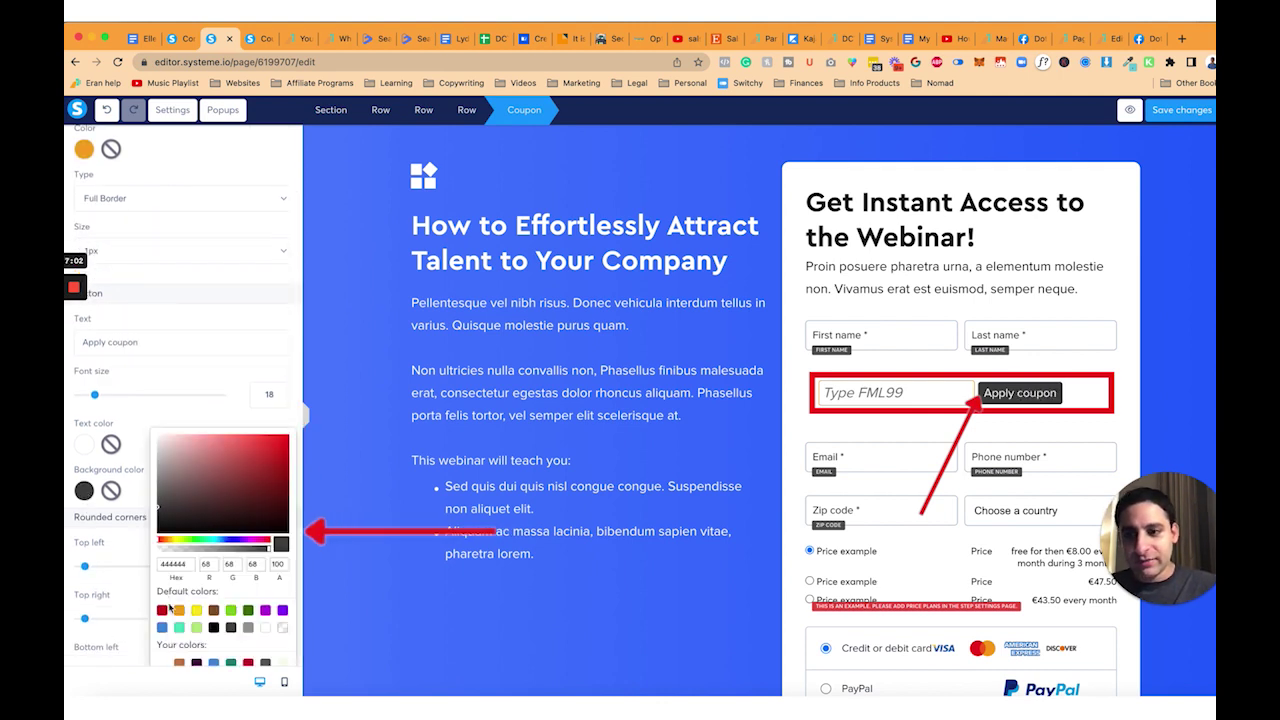
scroll(215, 625, down, 1)
click(214, 637)
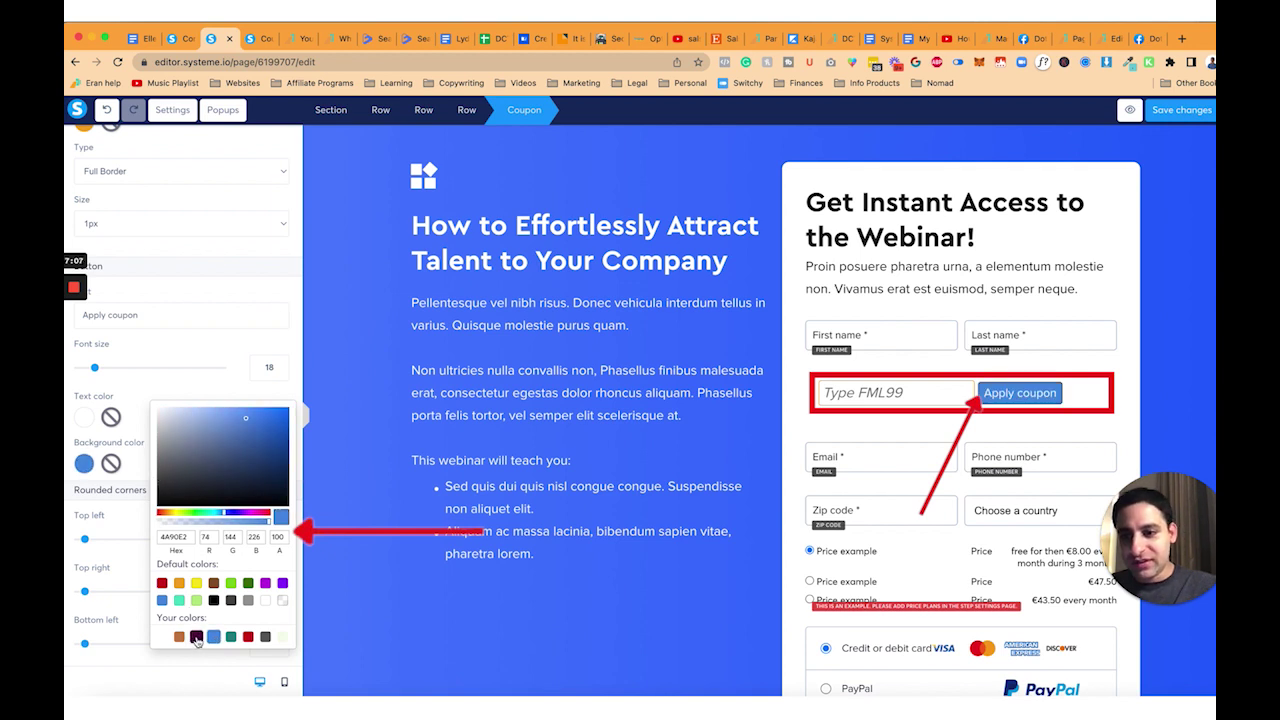
click(196, 637)
click(214, 391)
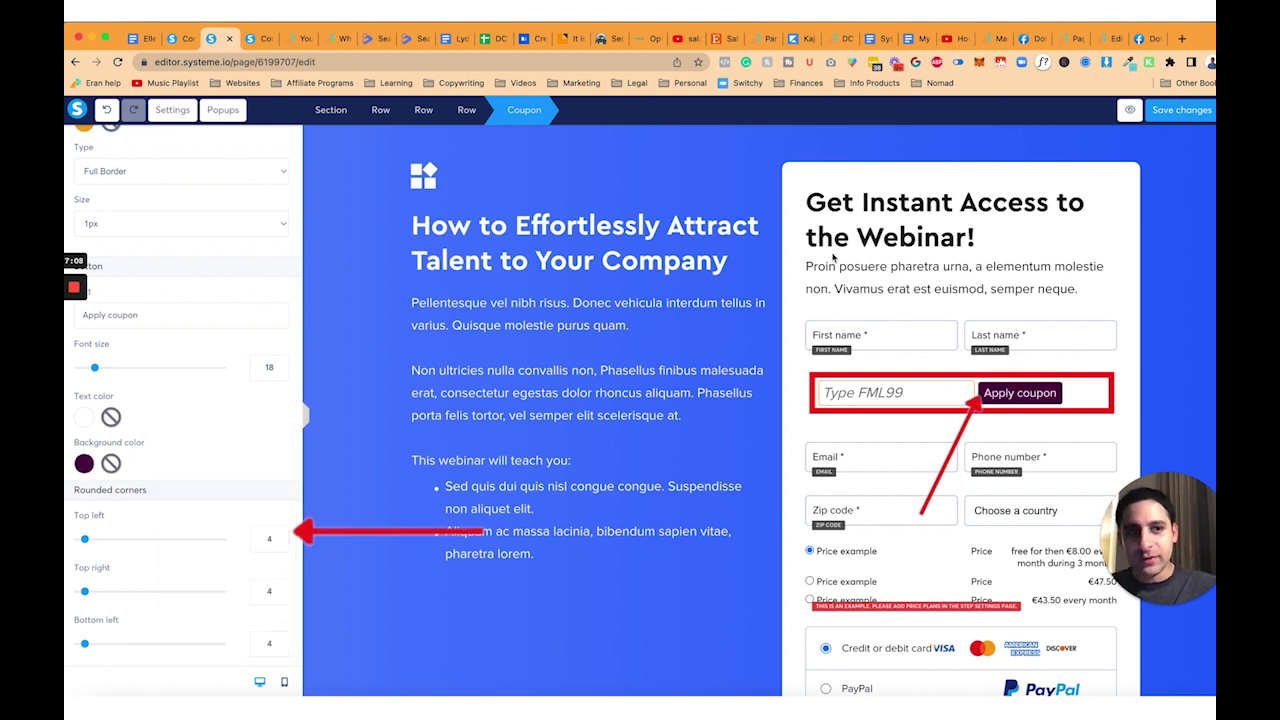
click(1179, 113)
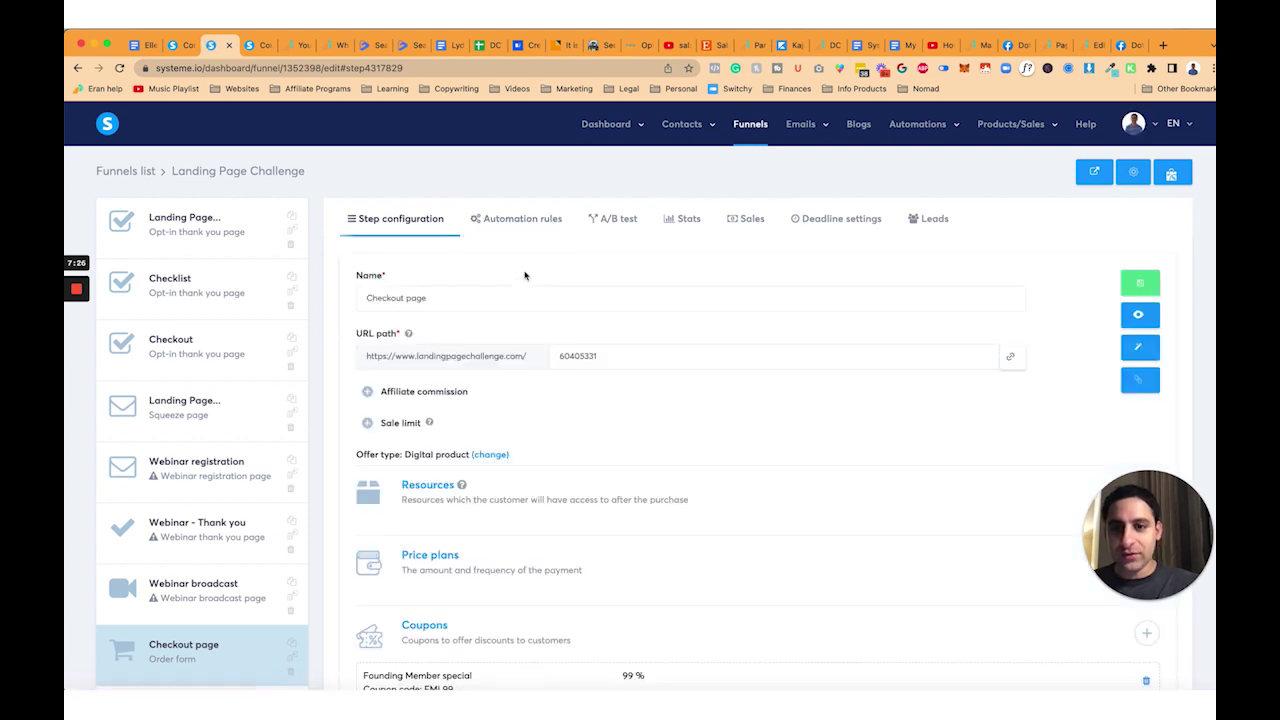
Start a new price plan with dashboard name "Black Friday 2 months special" and order form name "Membership Black Friday Special"
scroll(833, 422, down, 3)
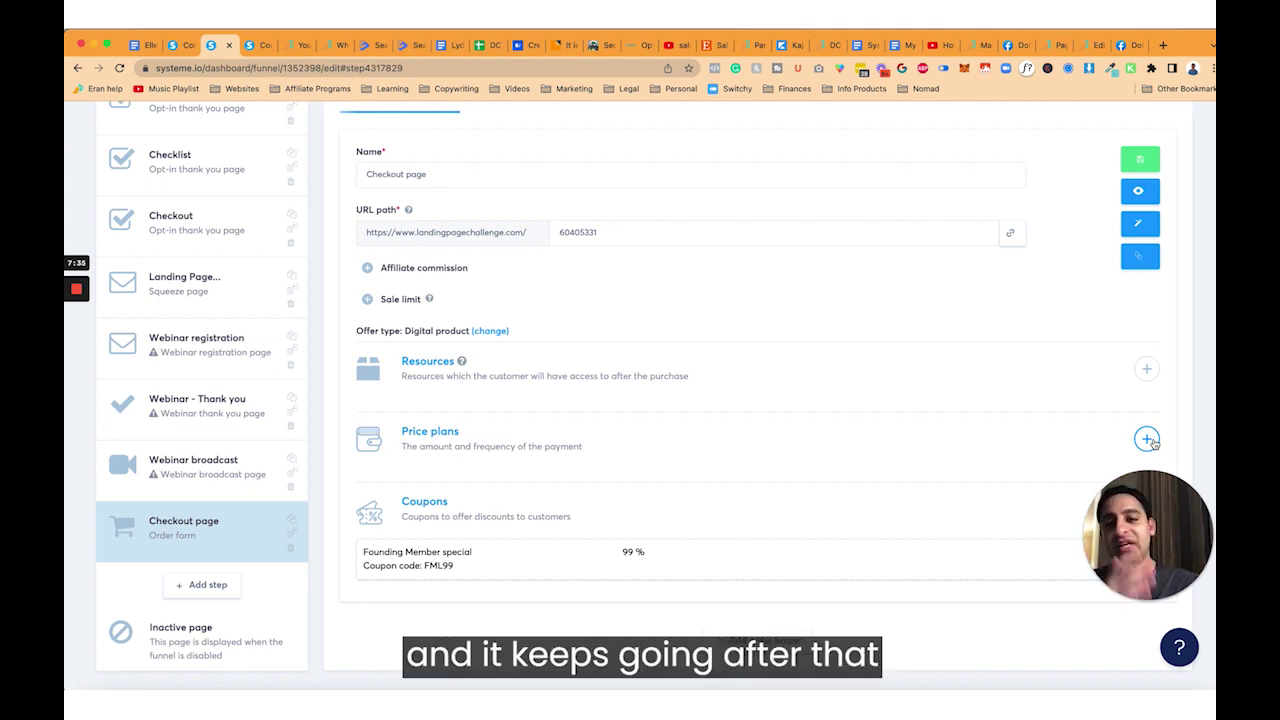
click(1147, 439)
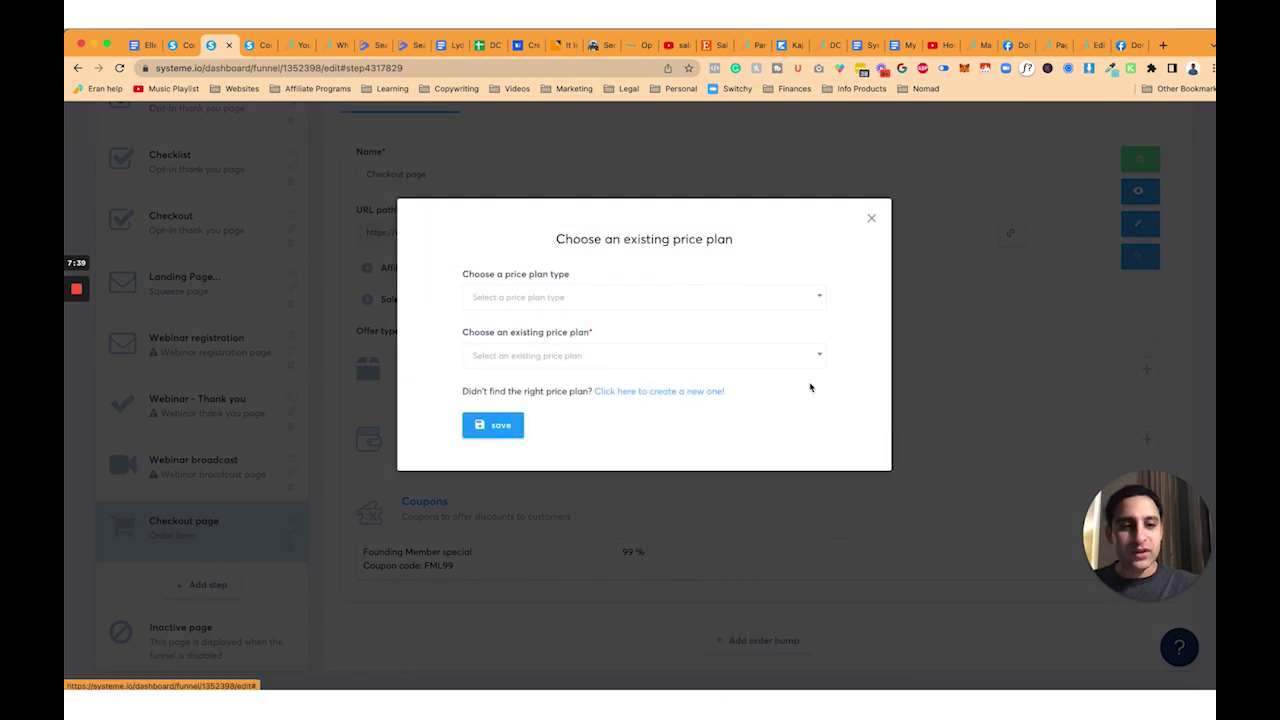
click(632, 392)
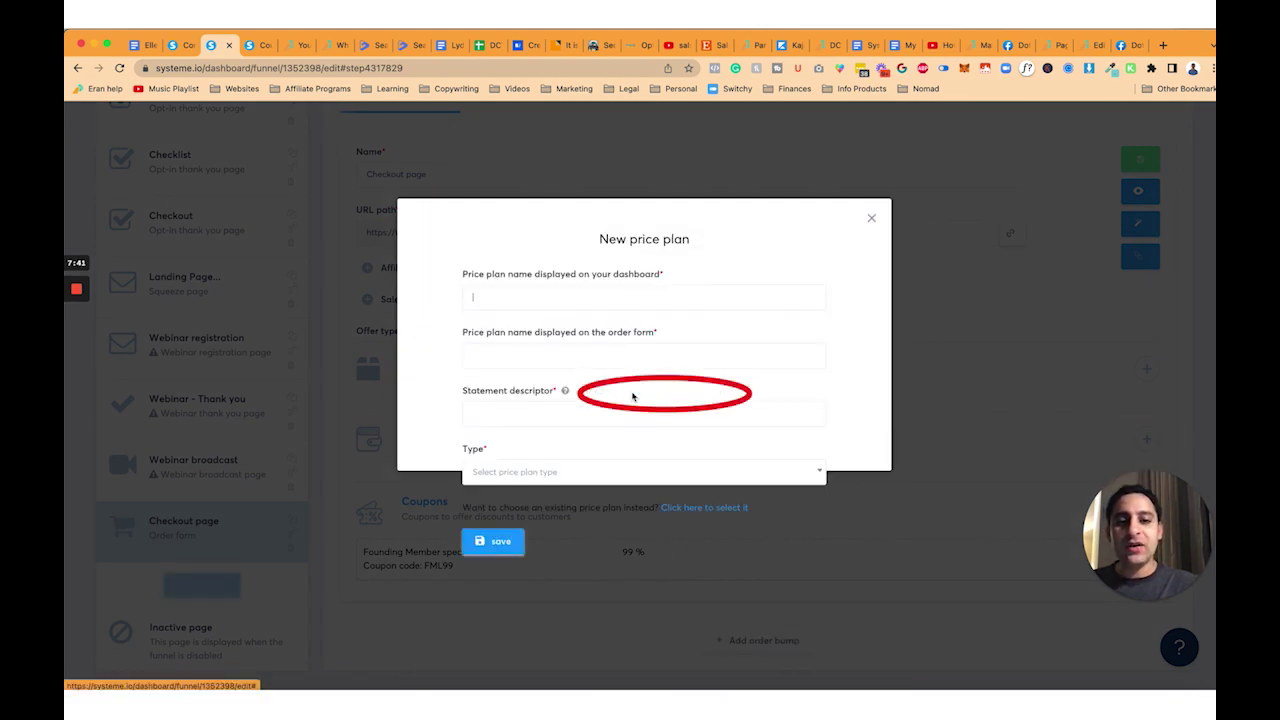
click(577, 297)
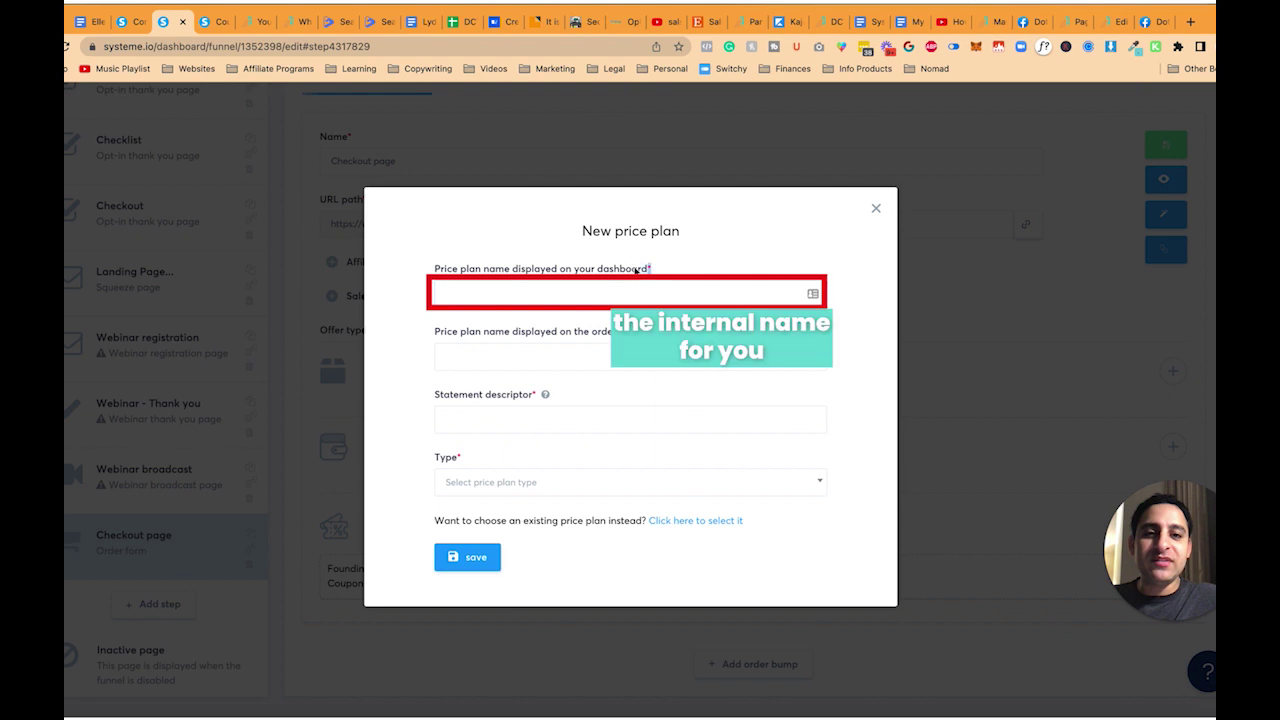
drag(649, 266, 460, 262)
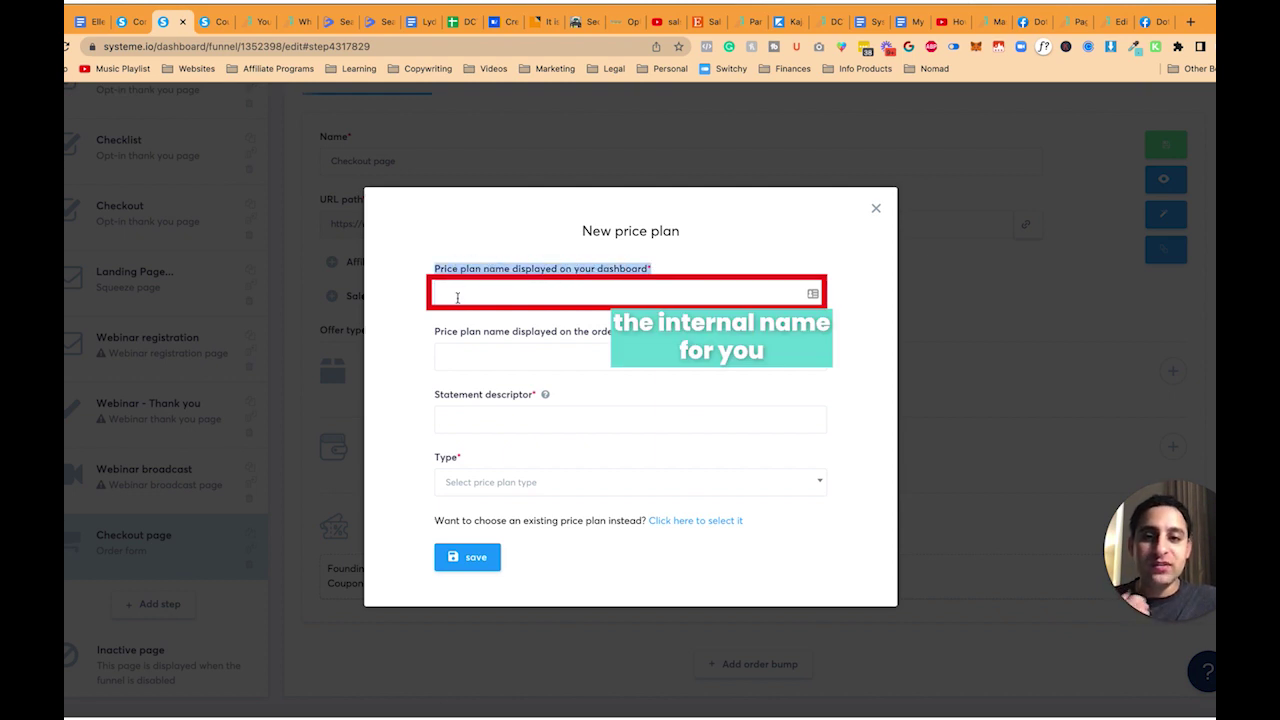
click(458, 296)
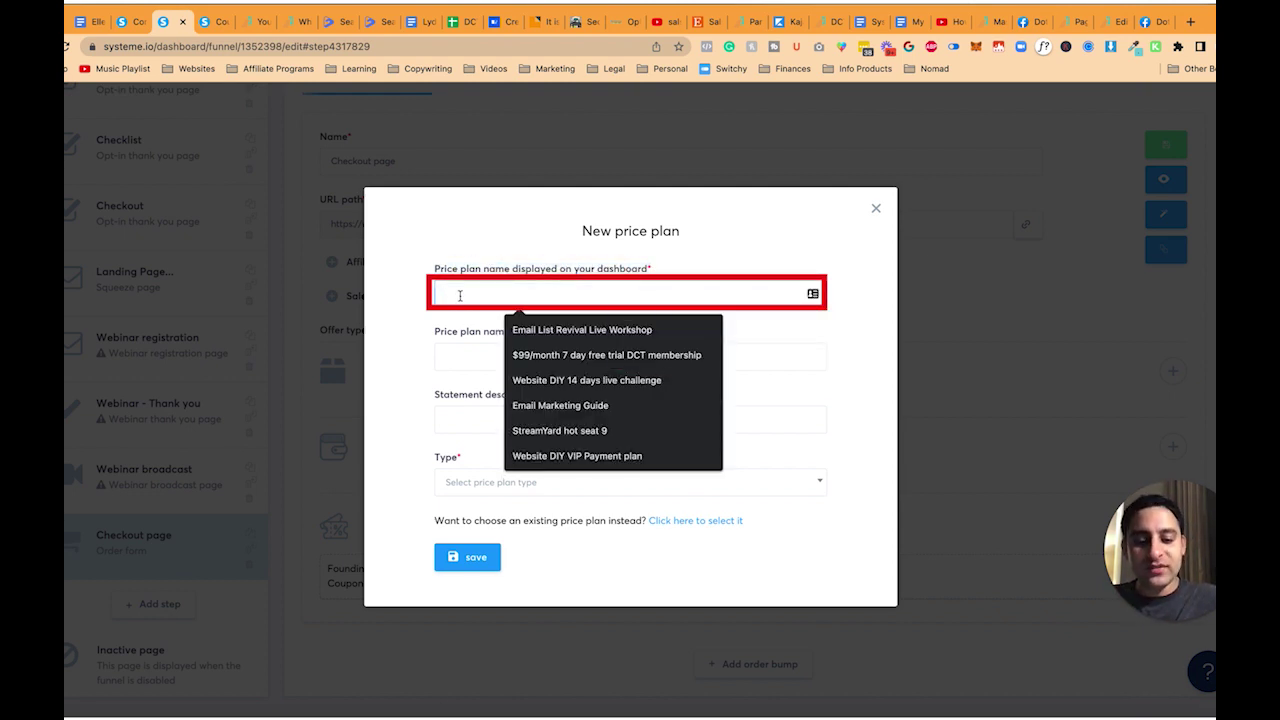
text(Black Friday Special)
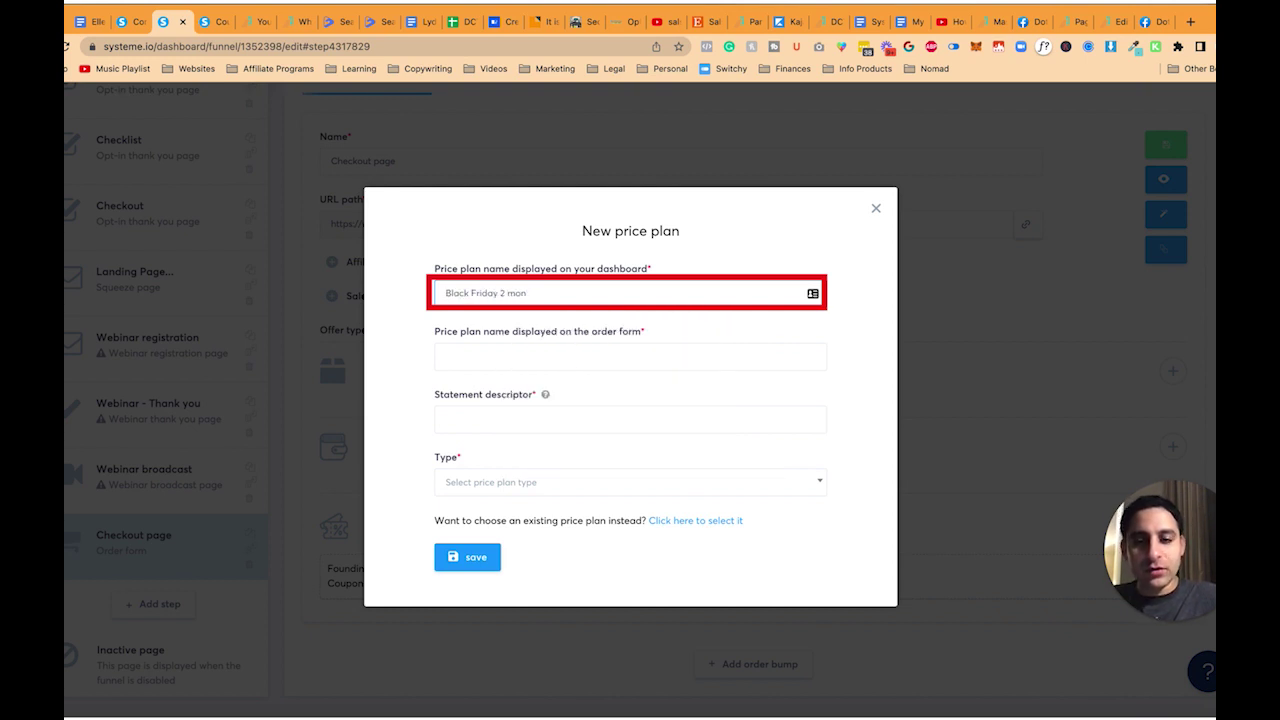
text(ths special)
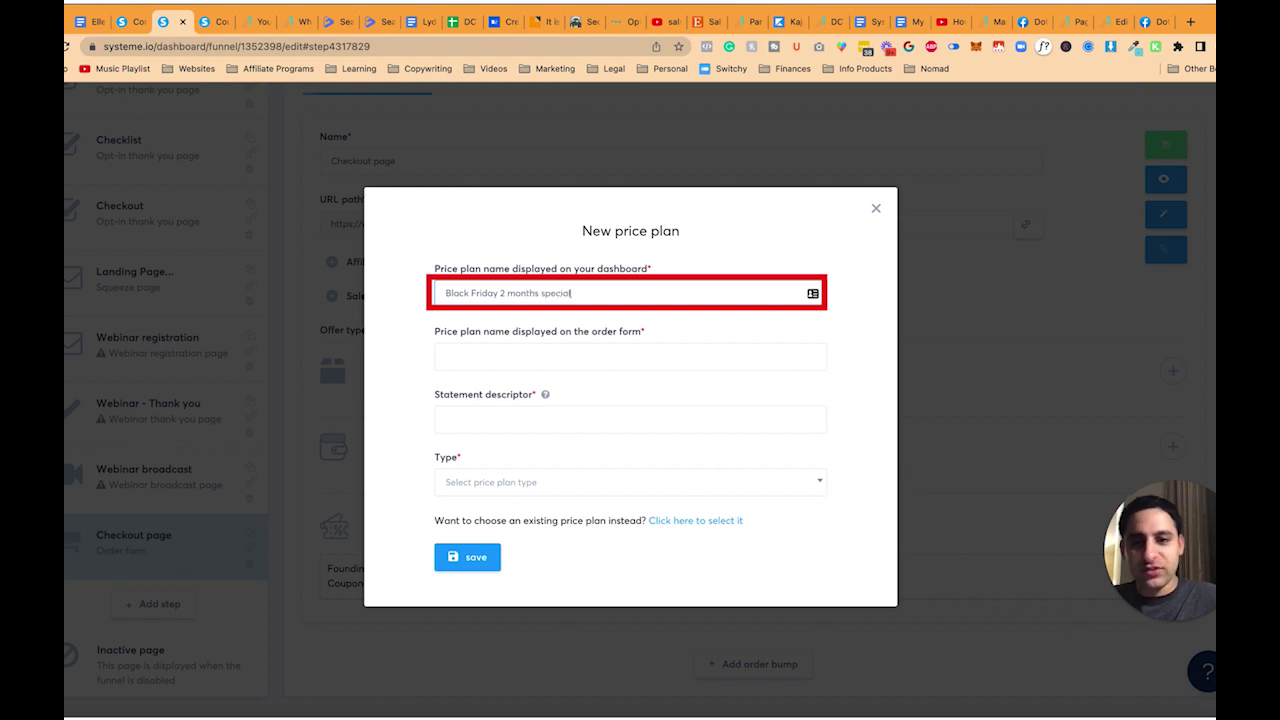
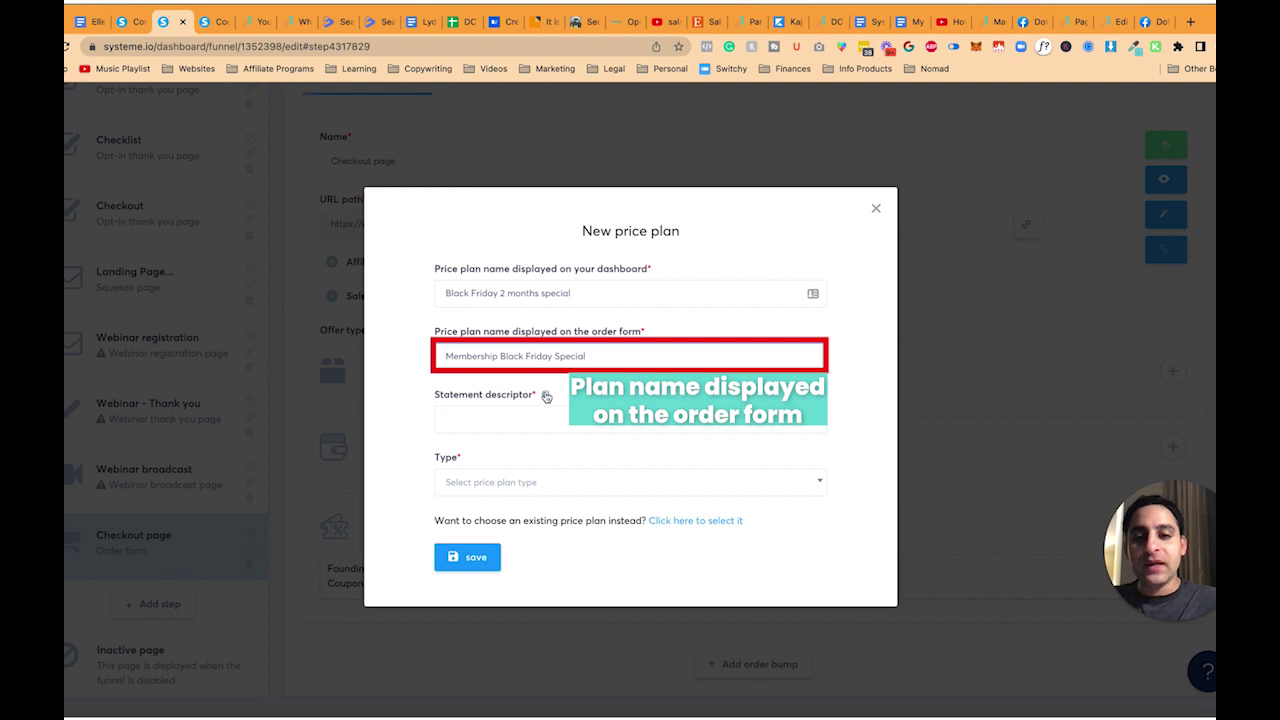
Enter "Membership" as the price plan's statement descriptor and choose Subscription as its type
click(528, 426)
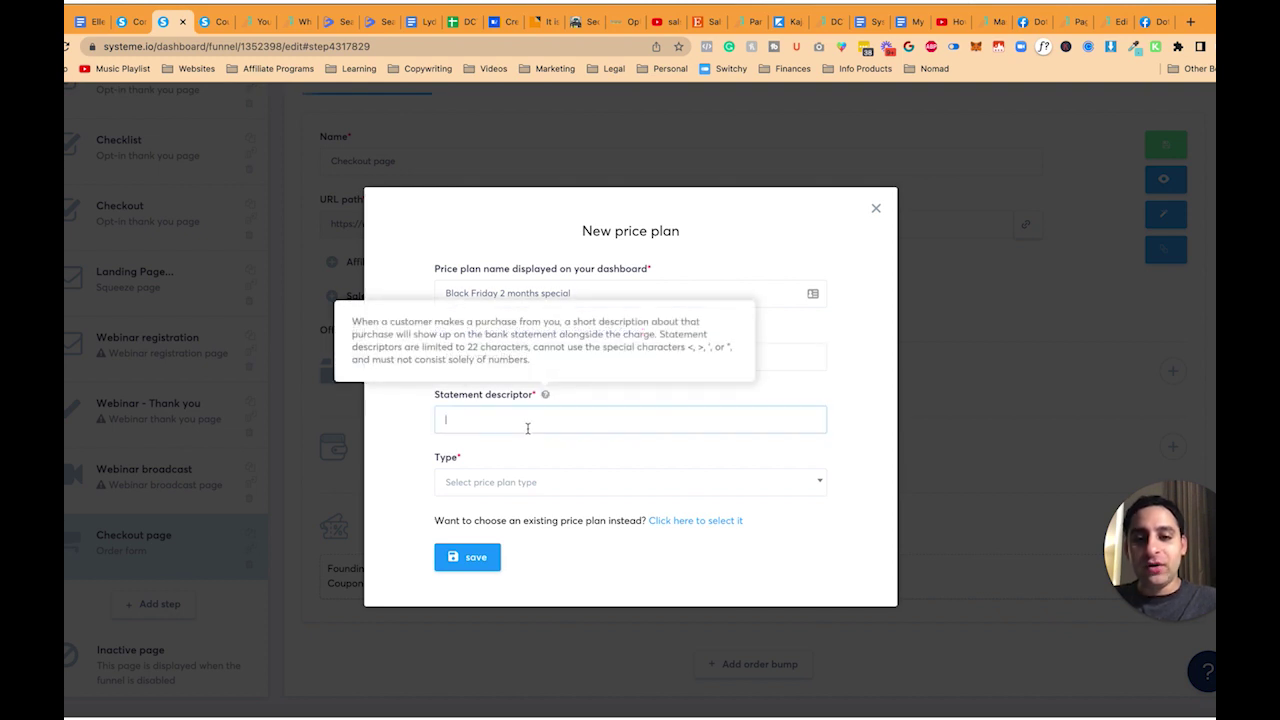
text(Membership)
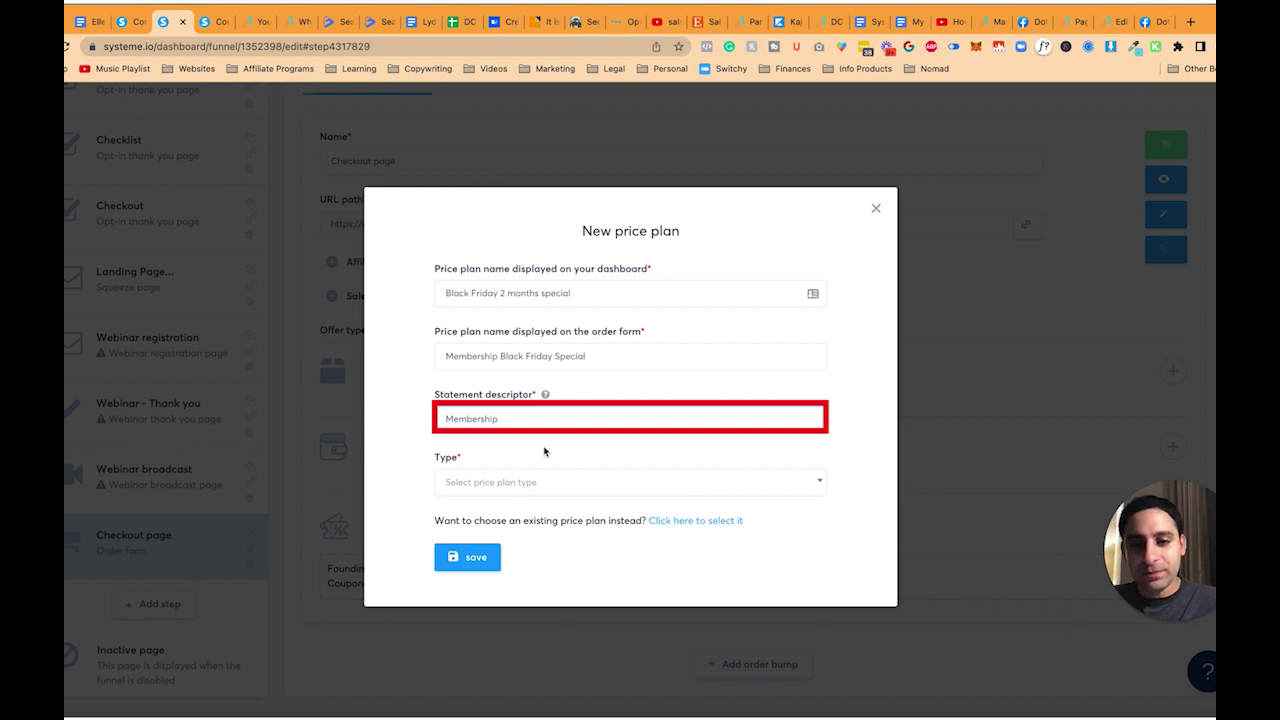
click(534, 483)
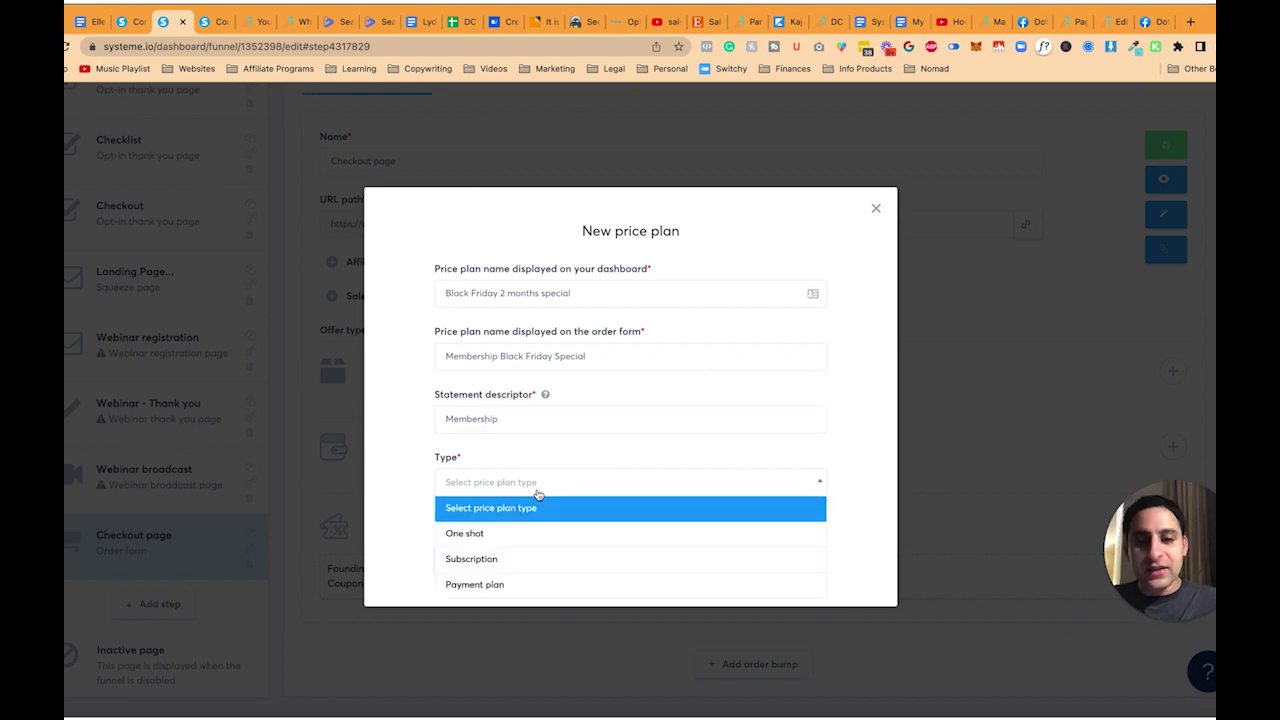
click(507, 560)
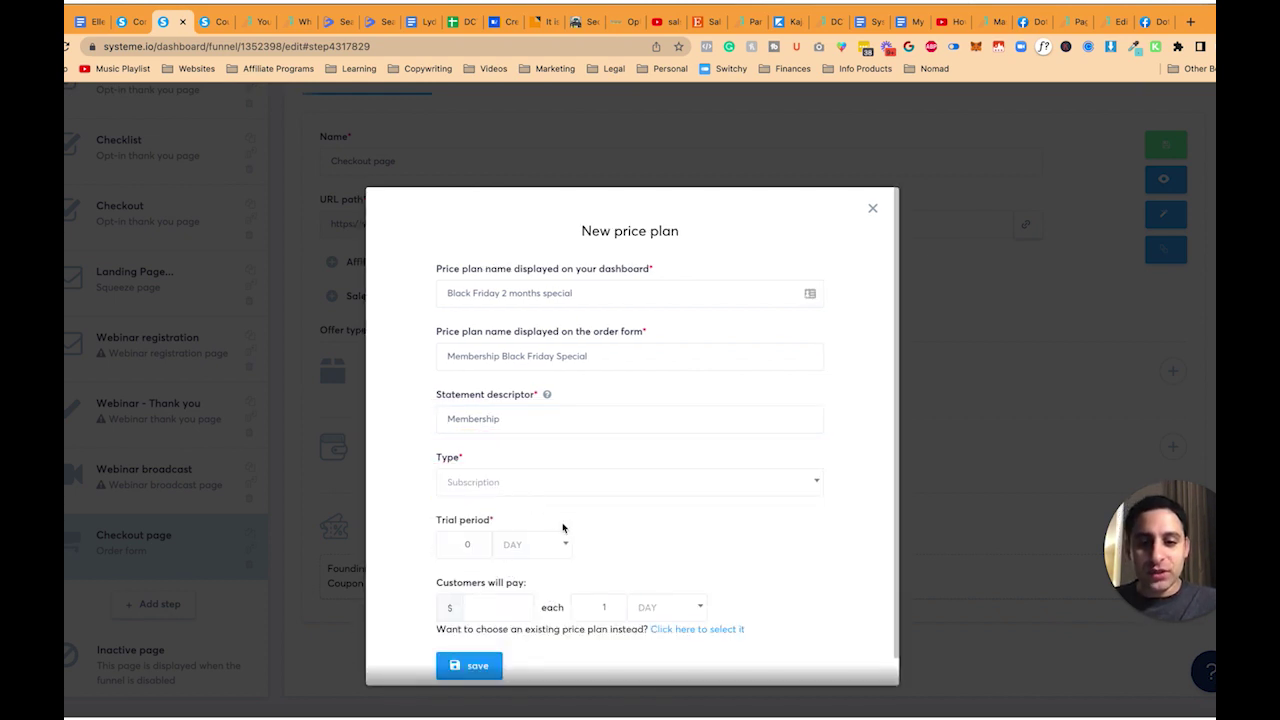
Set the subscription's trial period to 30 days
scroll(563, 527, down, 1)
click(467, 515)
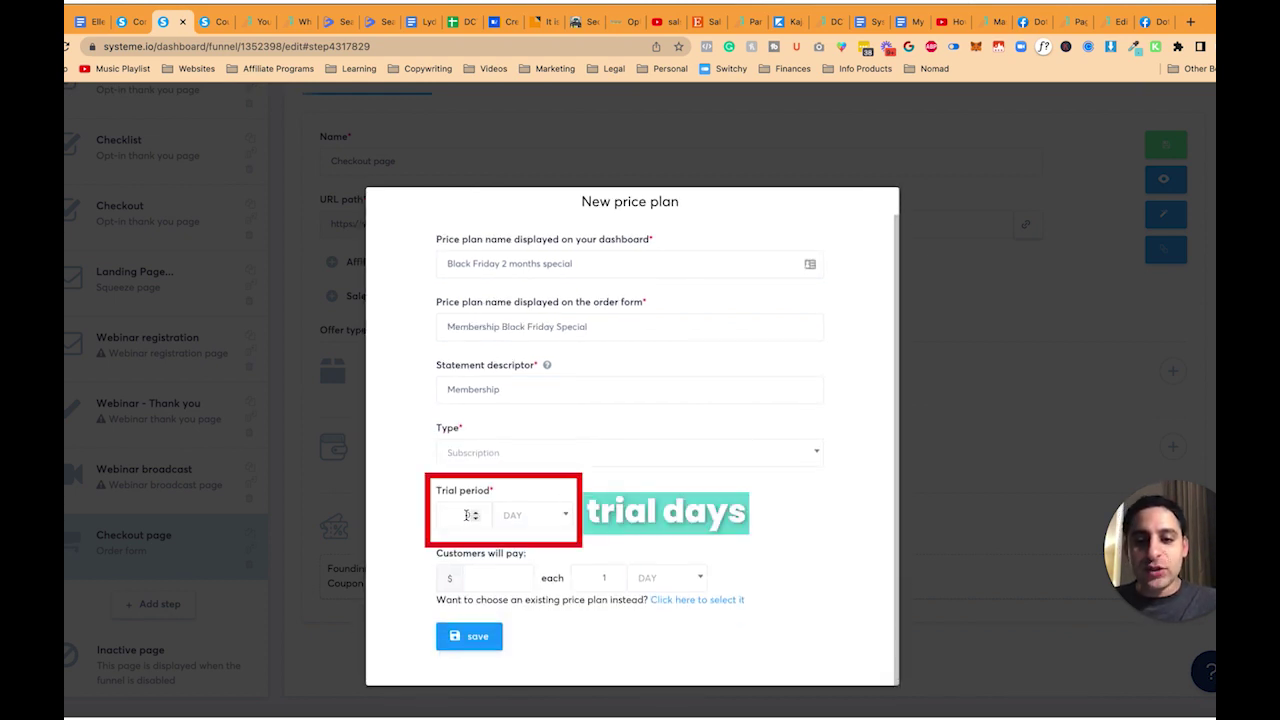
text(30)
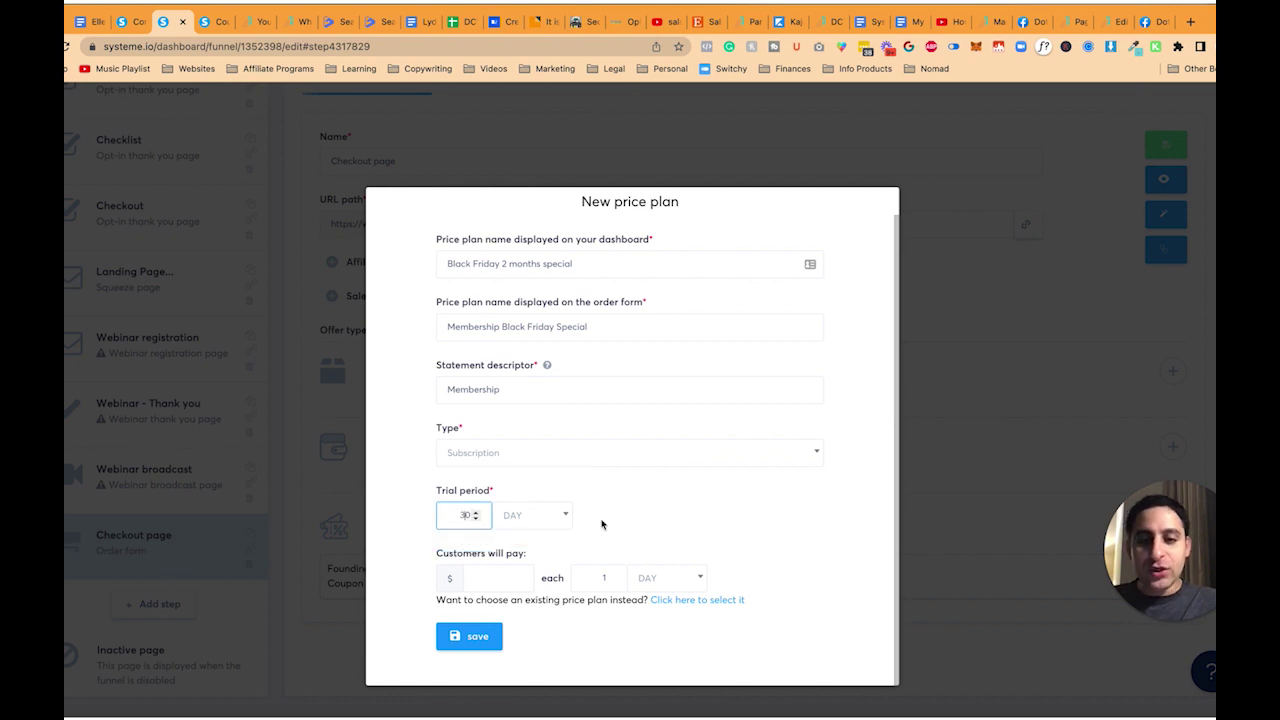
Set the subscription price to $97 for each 1 month
click(651, 578)
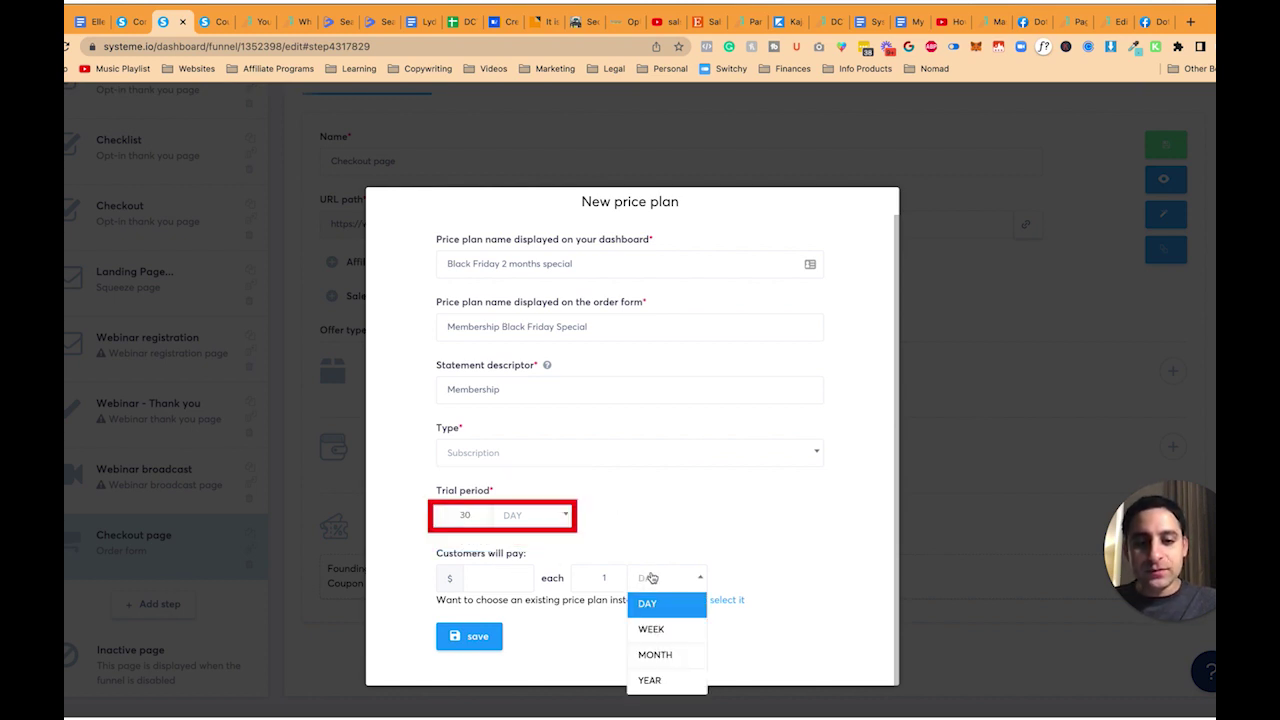
click(655, 654)
click(492, 572)
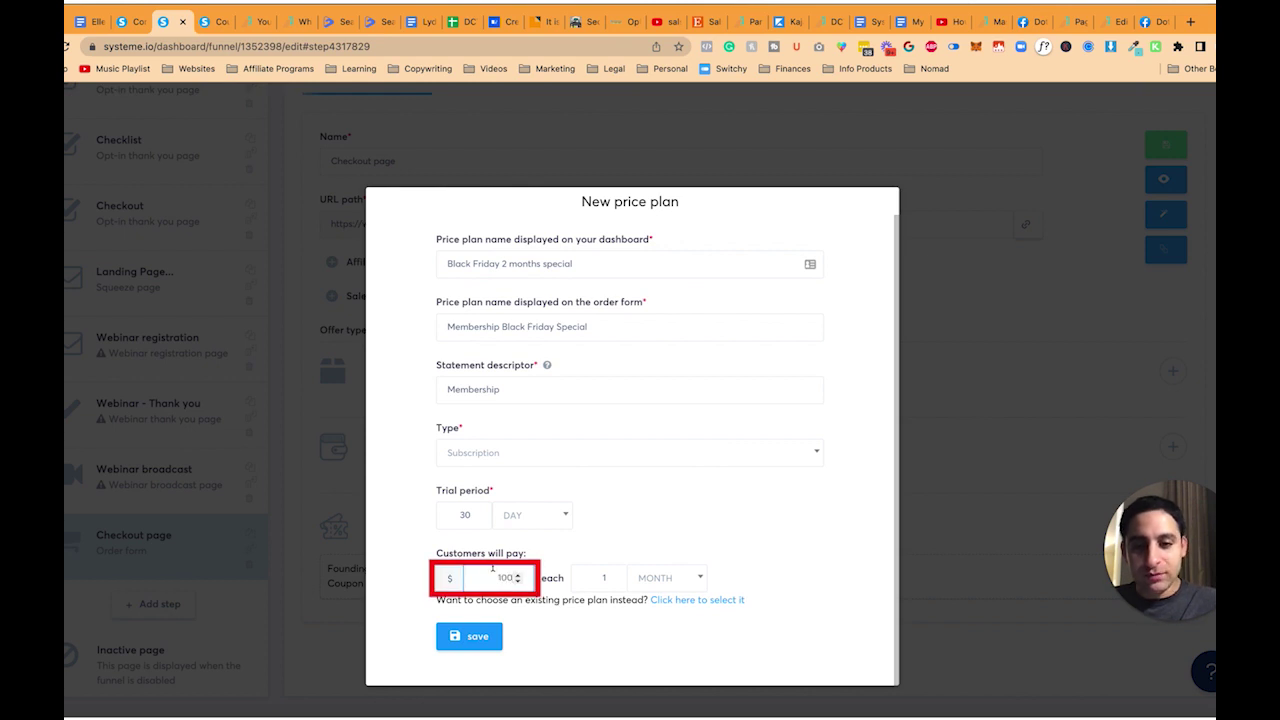
key(BackSpace)
key(BackSpace)
key(BackSpace)
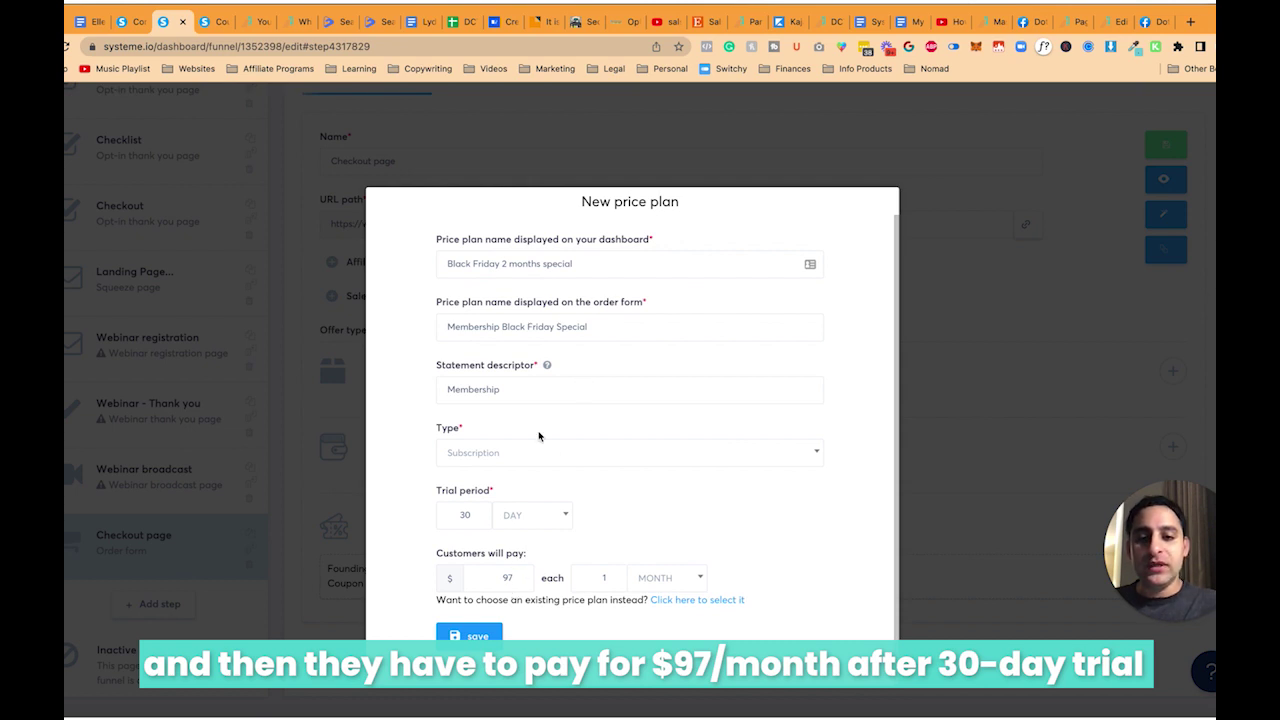
Change the trial period to 60 with WEEK as its unit
click(627, 261)
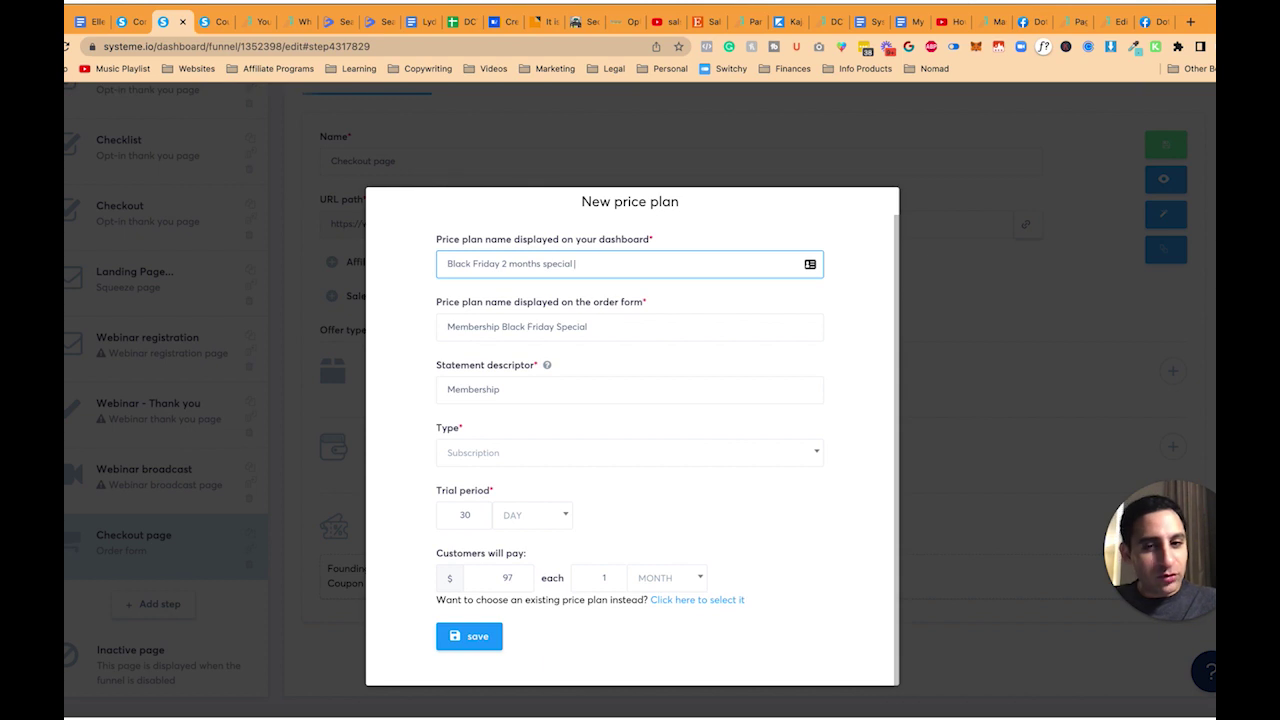
click(464, 514)
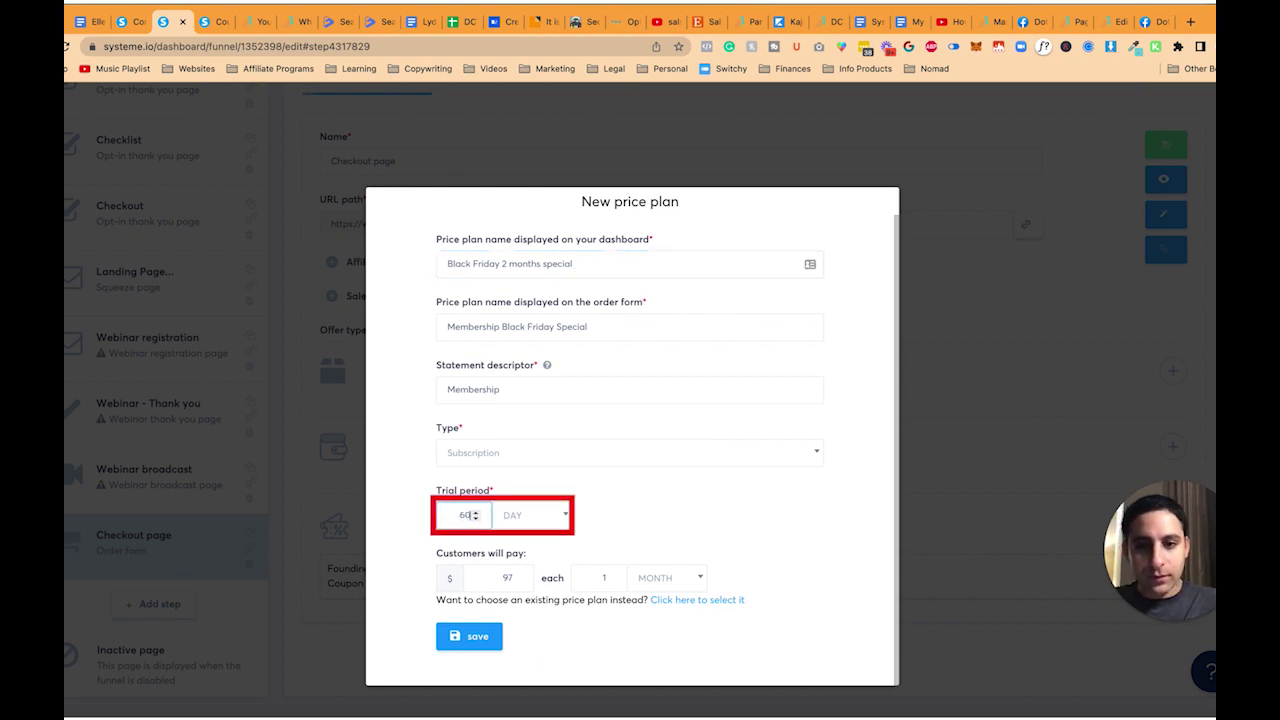
click(512, 515)
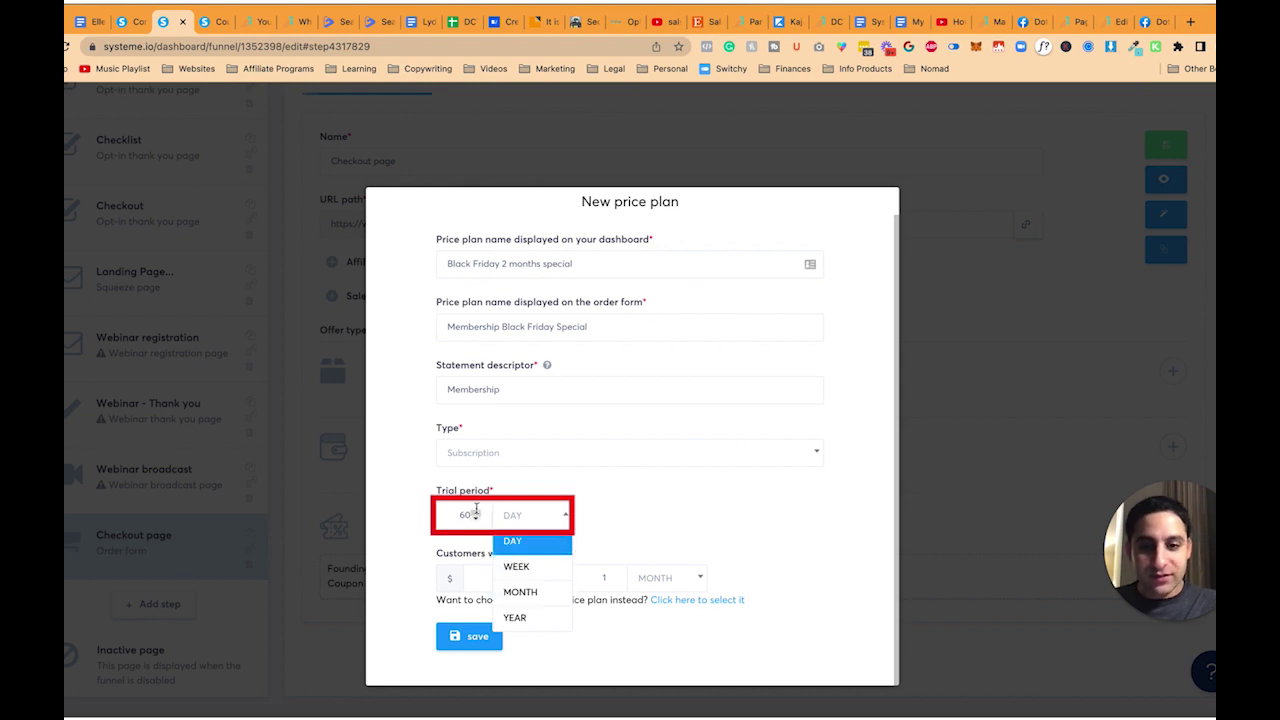
click(516, 566)
click(535, 516)
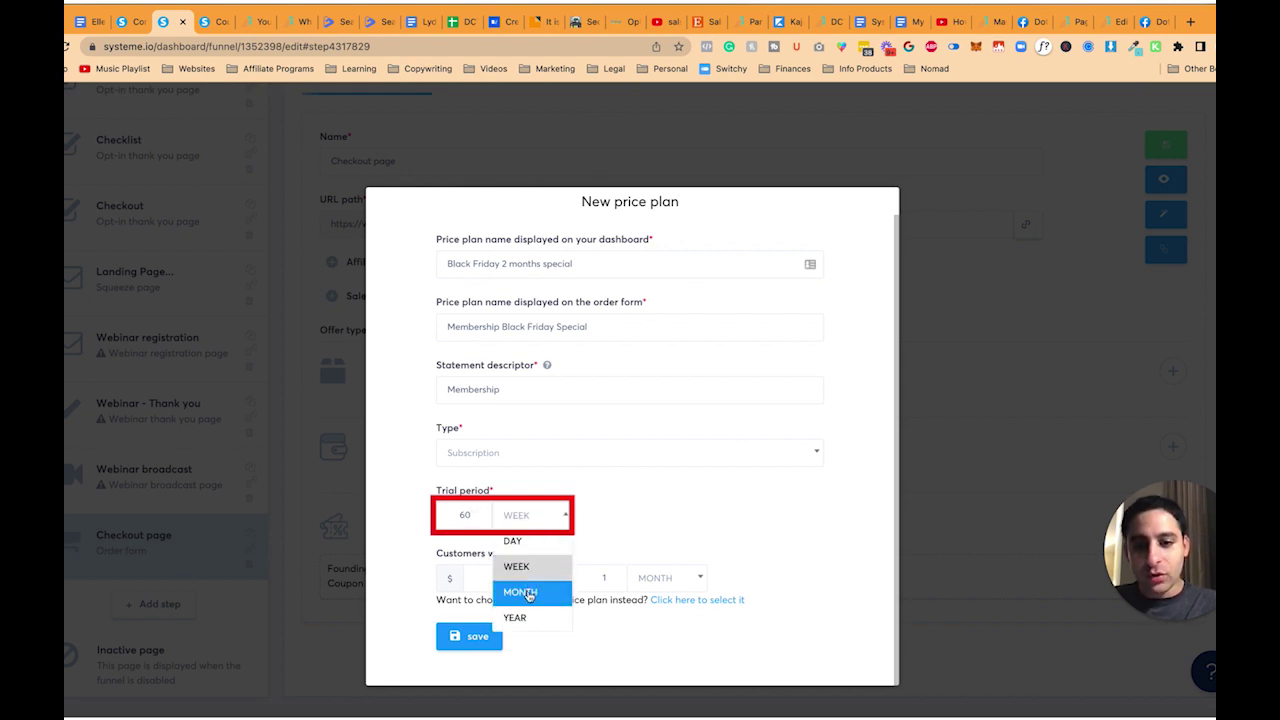
click(524, 524)
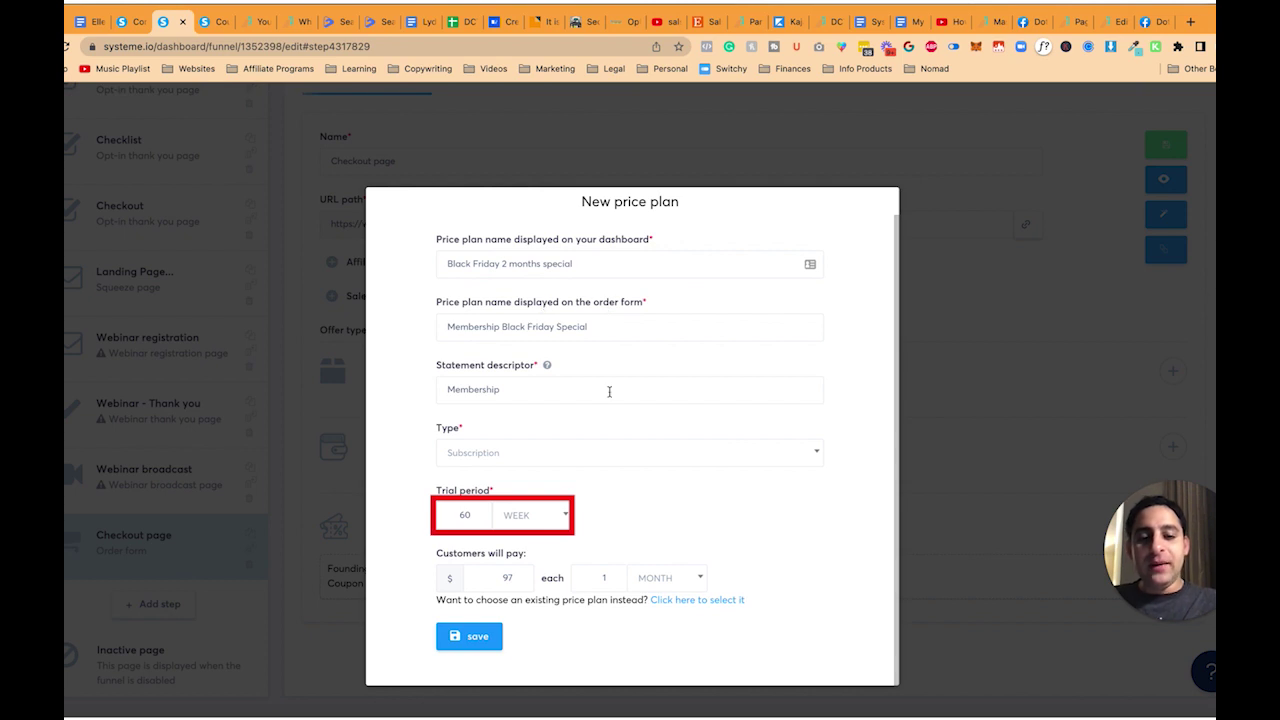
Replace the price plan name displayed on the order form with "Black Friday Special"
drag(433, 239, 684, 243)
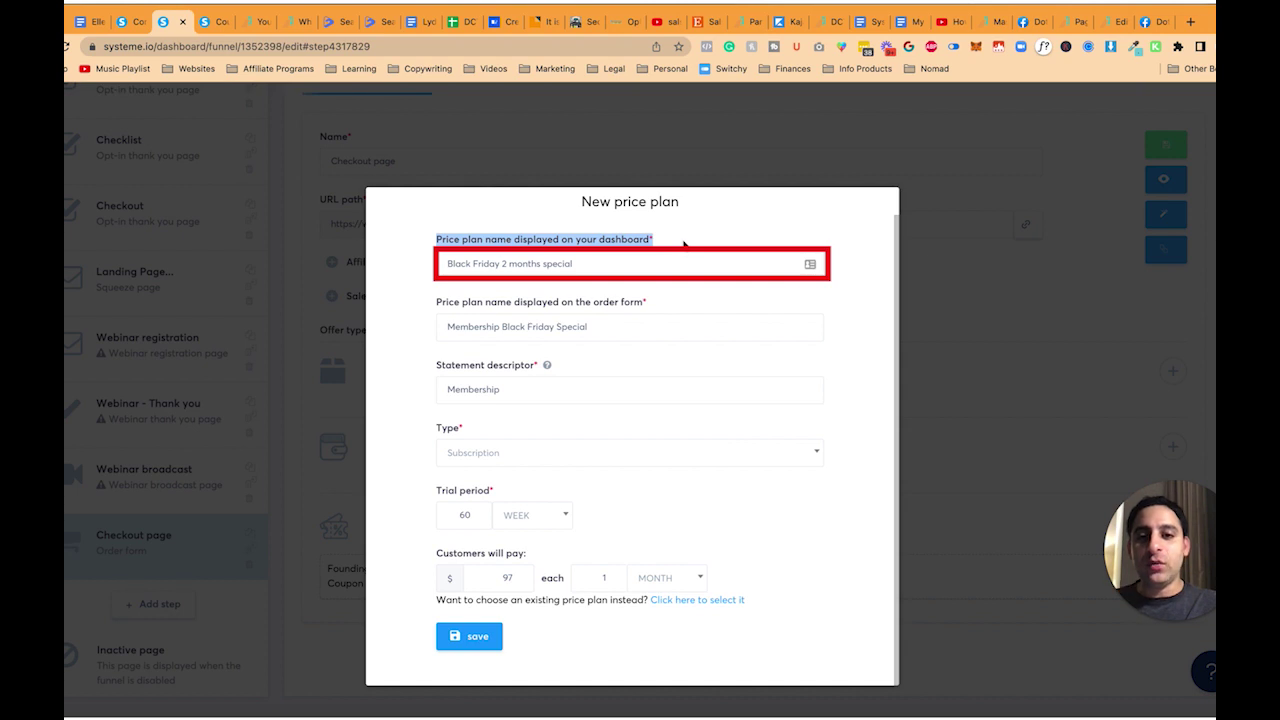
drag(653, 306, 428, 296)
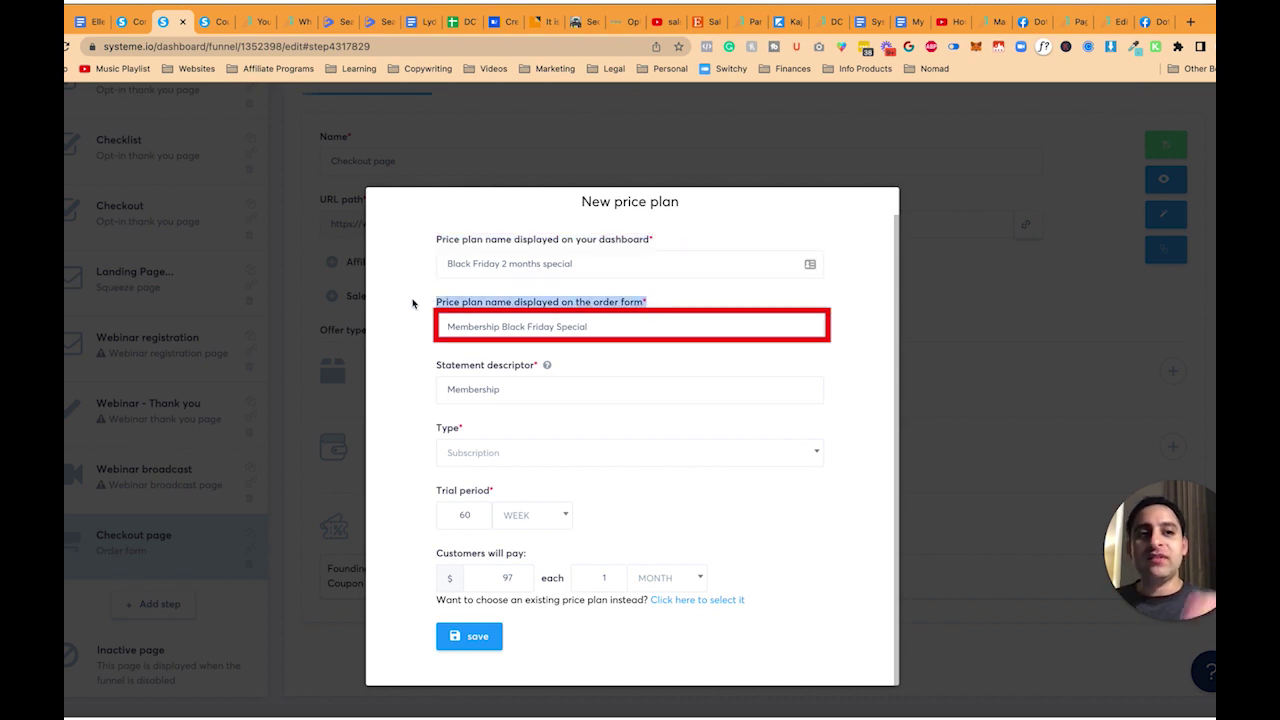
click(526, 451)
click(420, 469)
triple_click(590, 327)
text(Black Friday Specia)
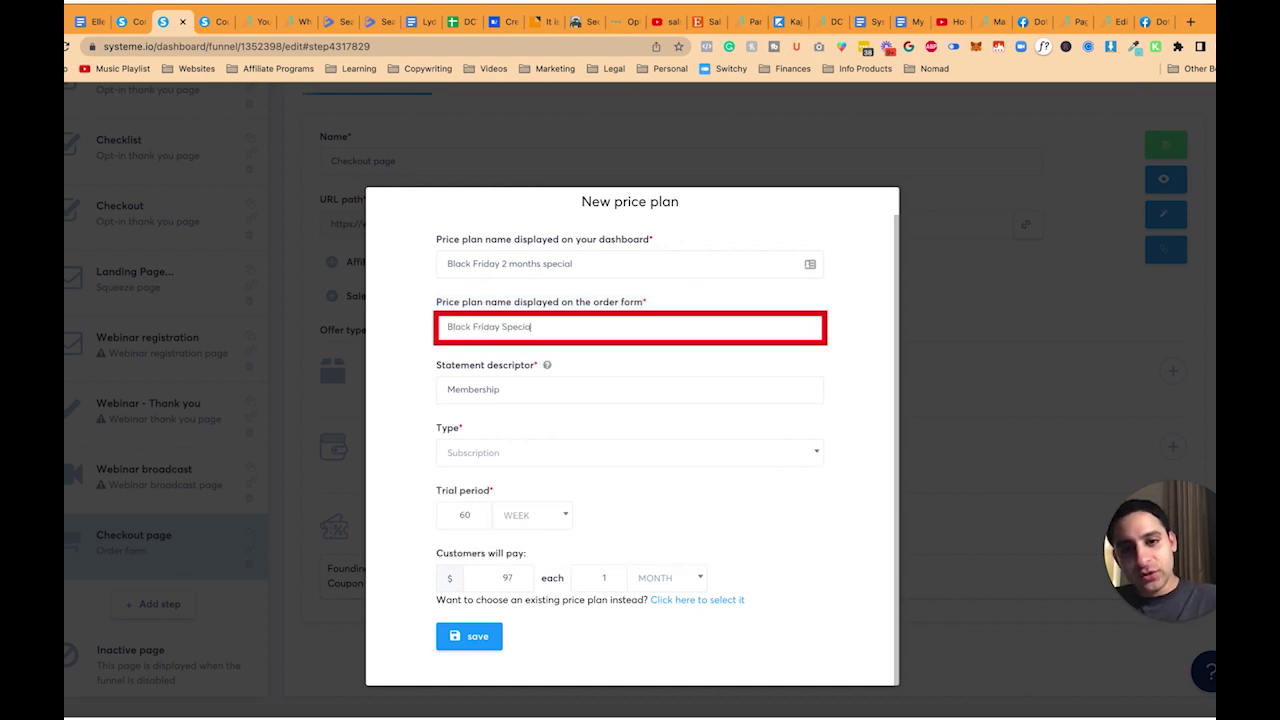
text(l)
Set the trial period to 1 month and save the new price plan
click(510, 515)
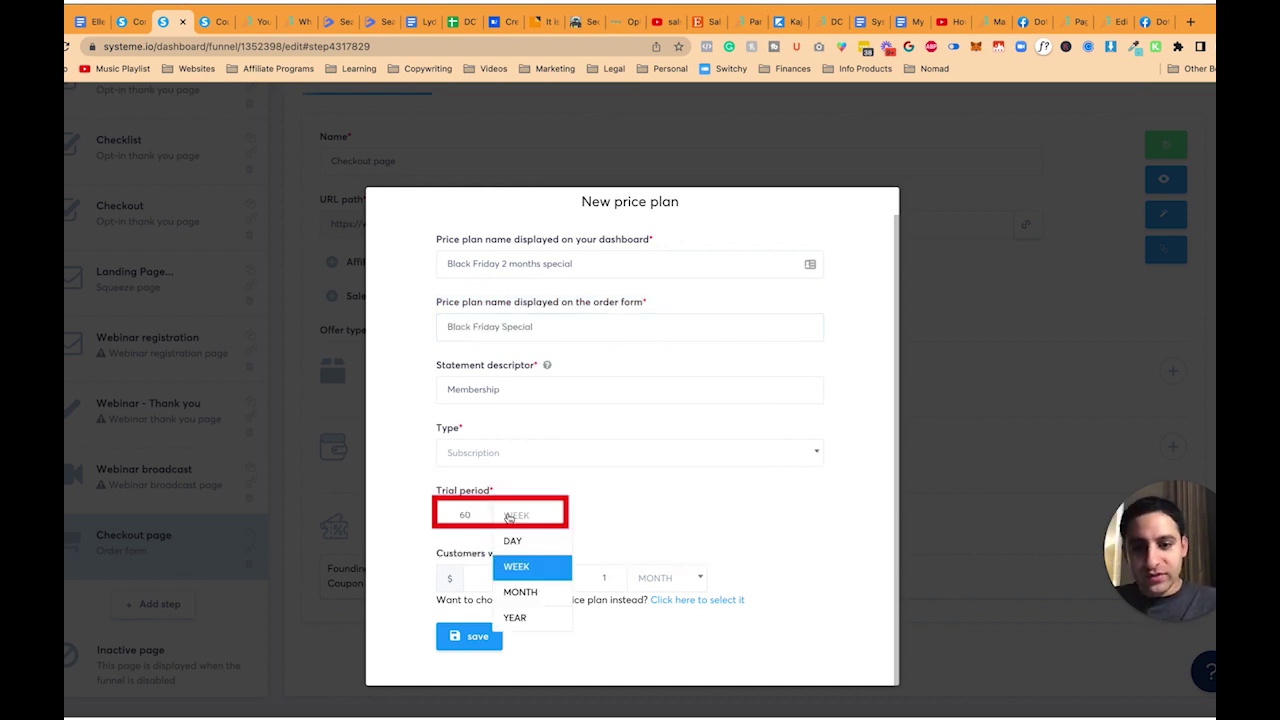
click(519, 591)
double_click(468, 515)
text(1)
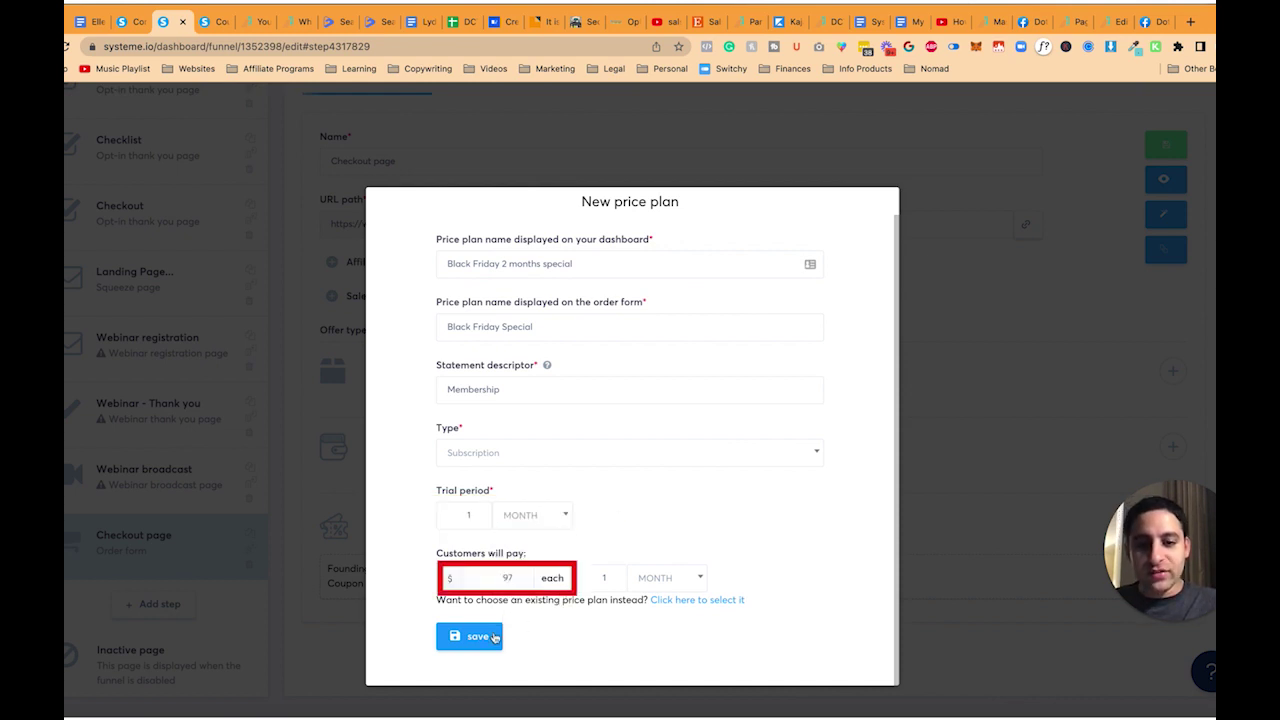
click(522, 389)
click(469, 636)
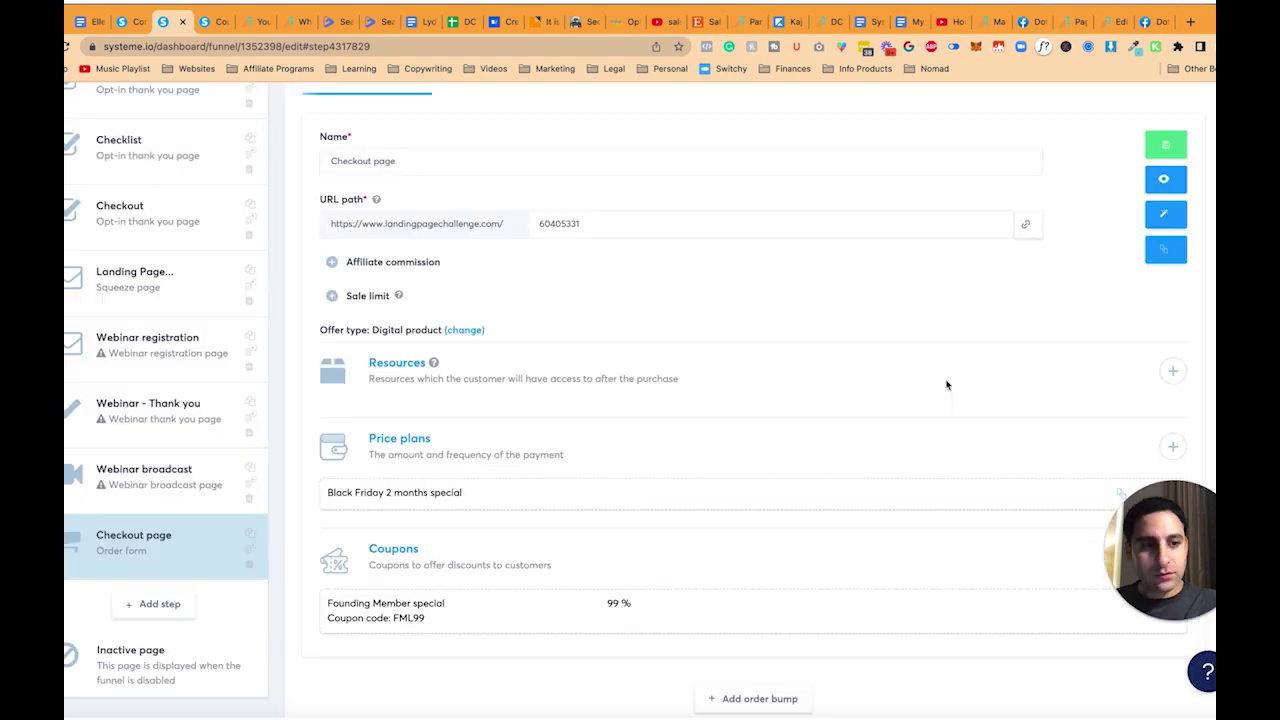
Try to save the checkout step, and remove the Founding Member special coupon from the offer
click(1167, 147)
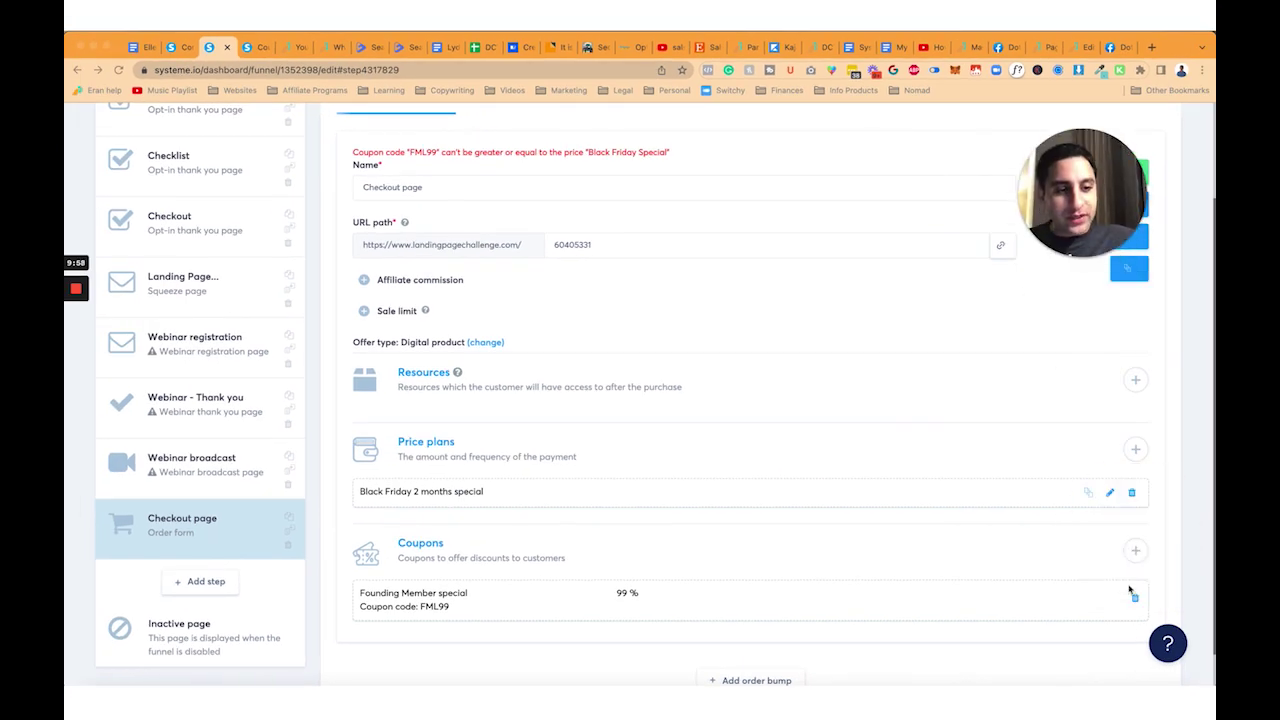
click(1134, 596)
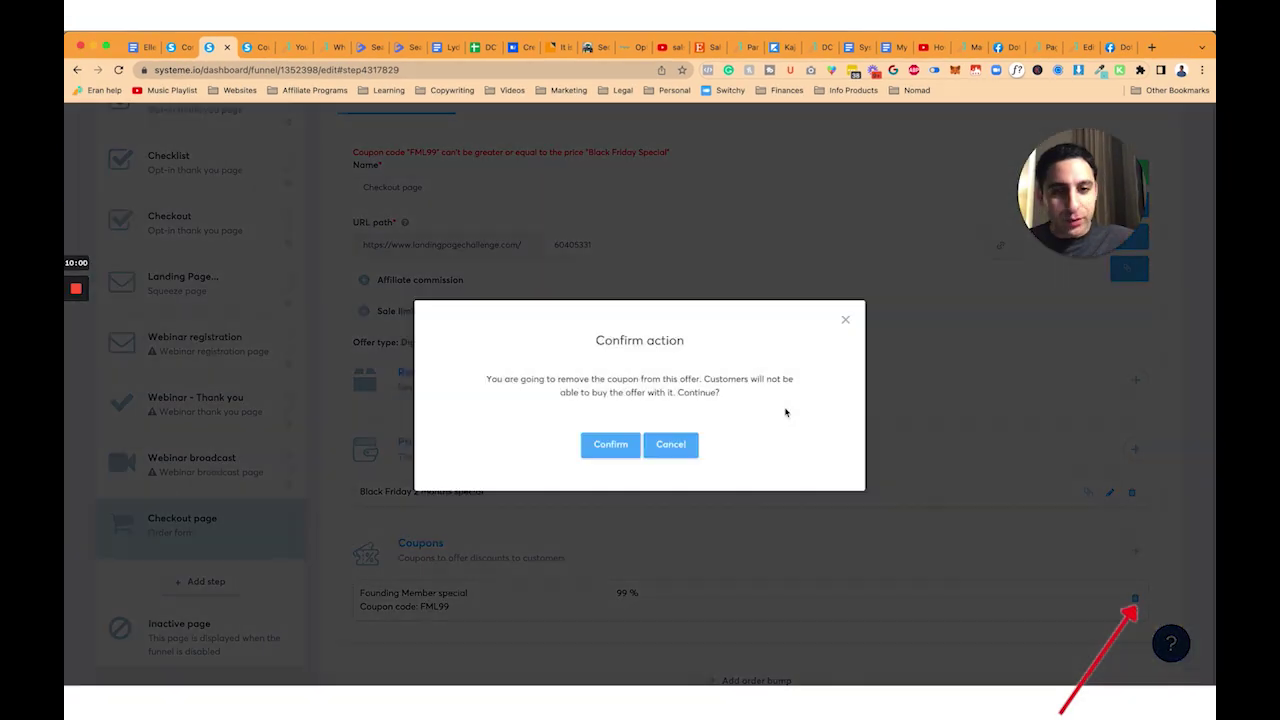
click(626, 444)
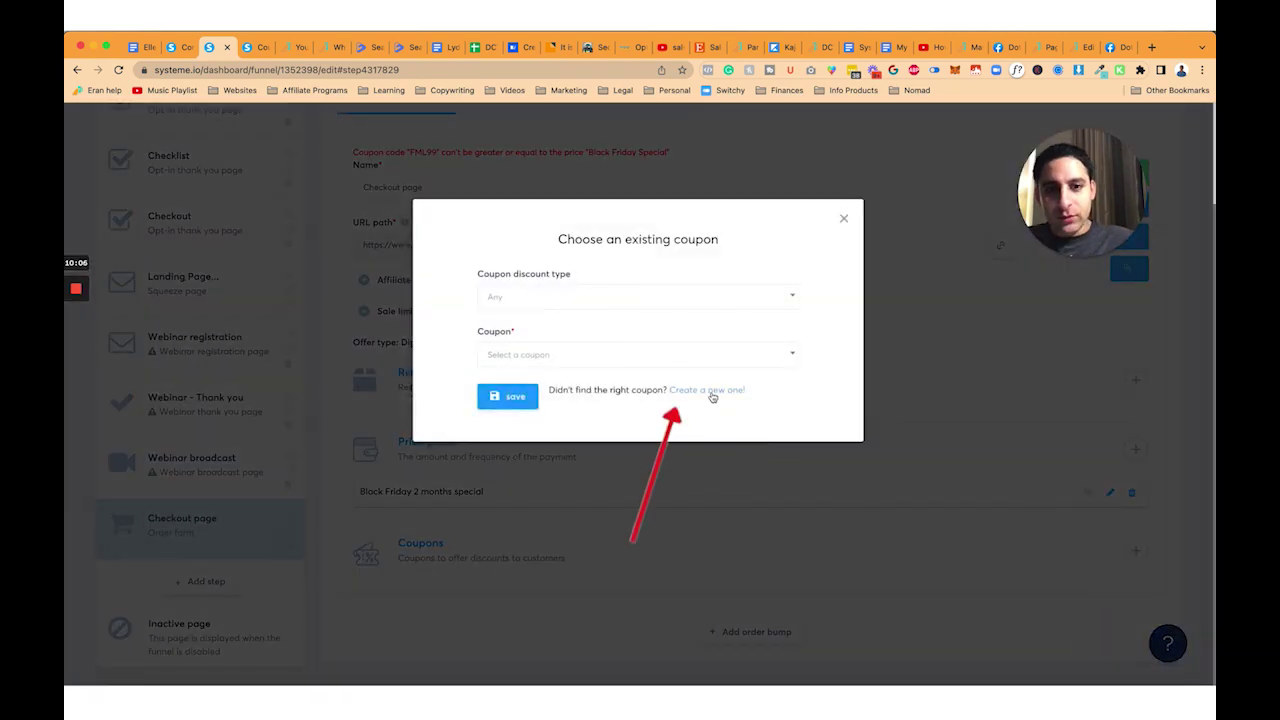
Start a new coupon named "Demo" with the coupon code FML90
click(710, 390)
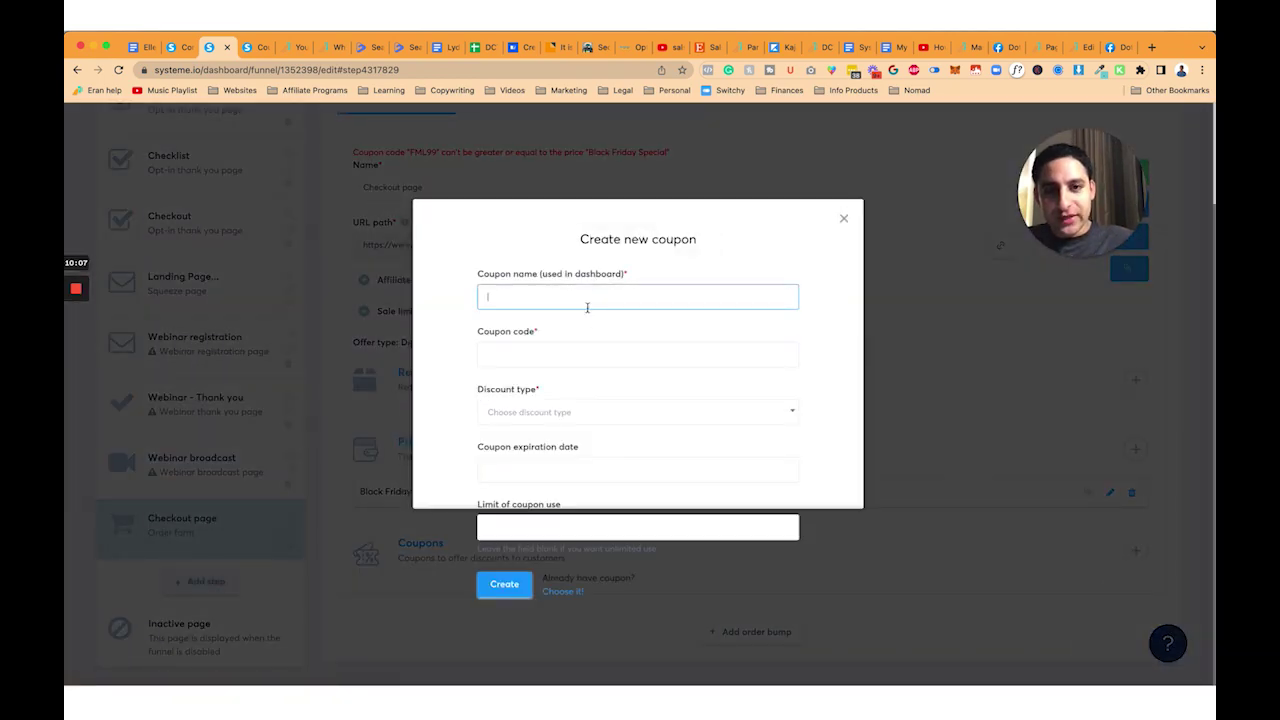
text(Demo)
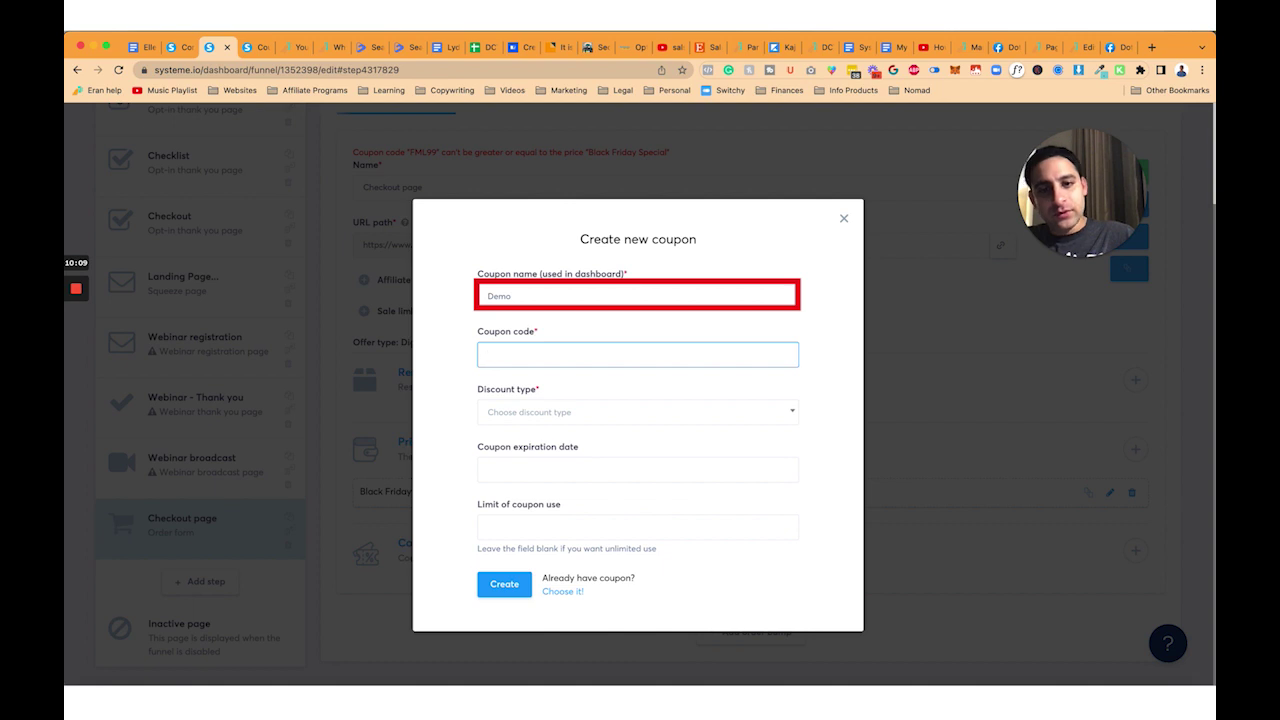
text(FML)
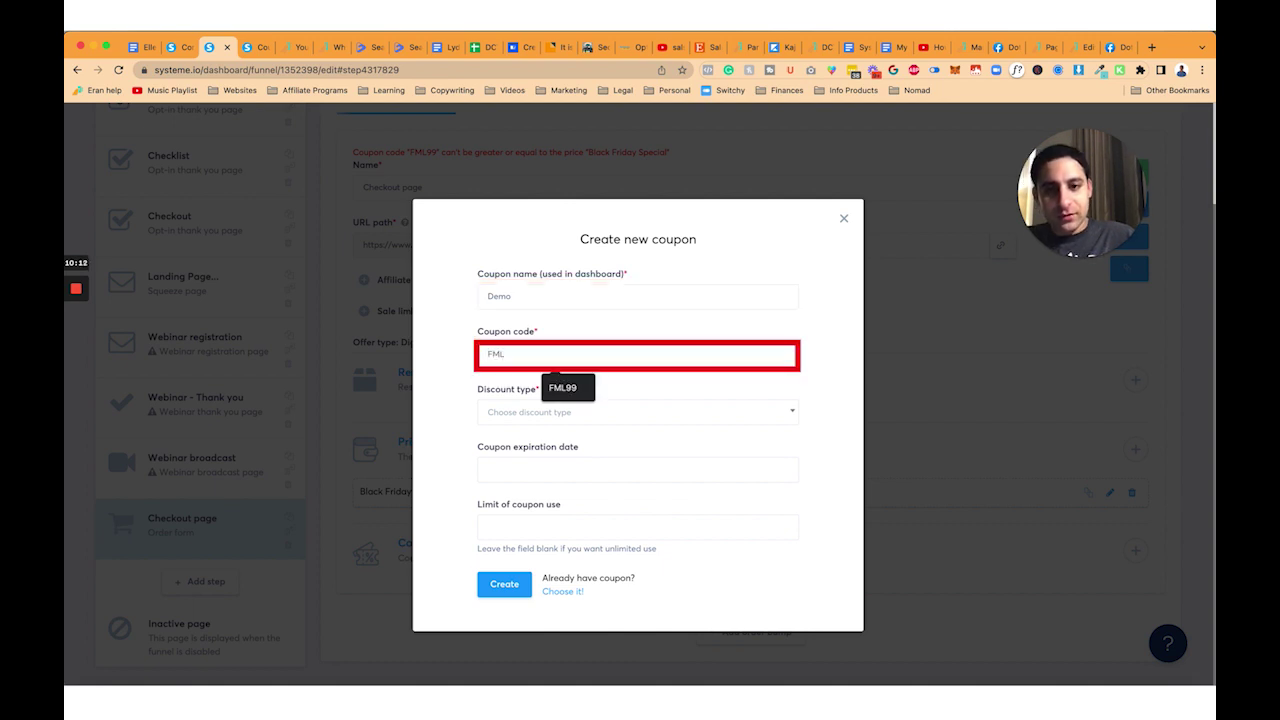
text(99)
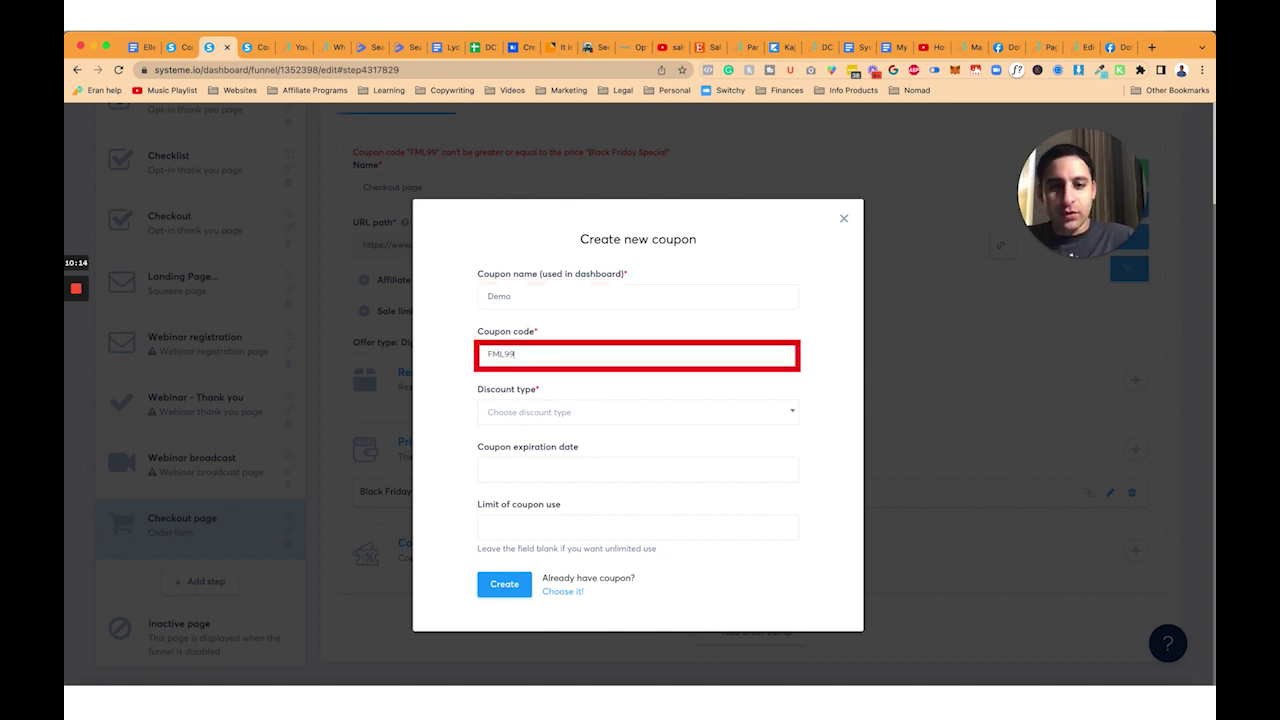
key(BackSpace)
key(BackSpace)
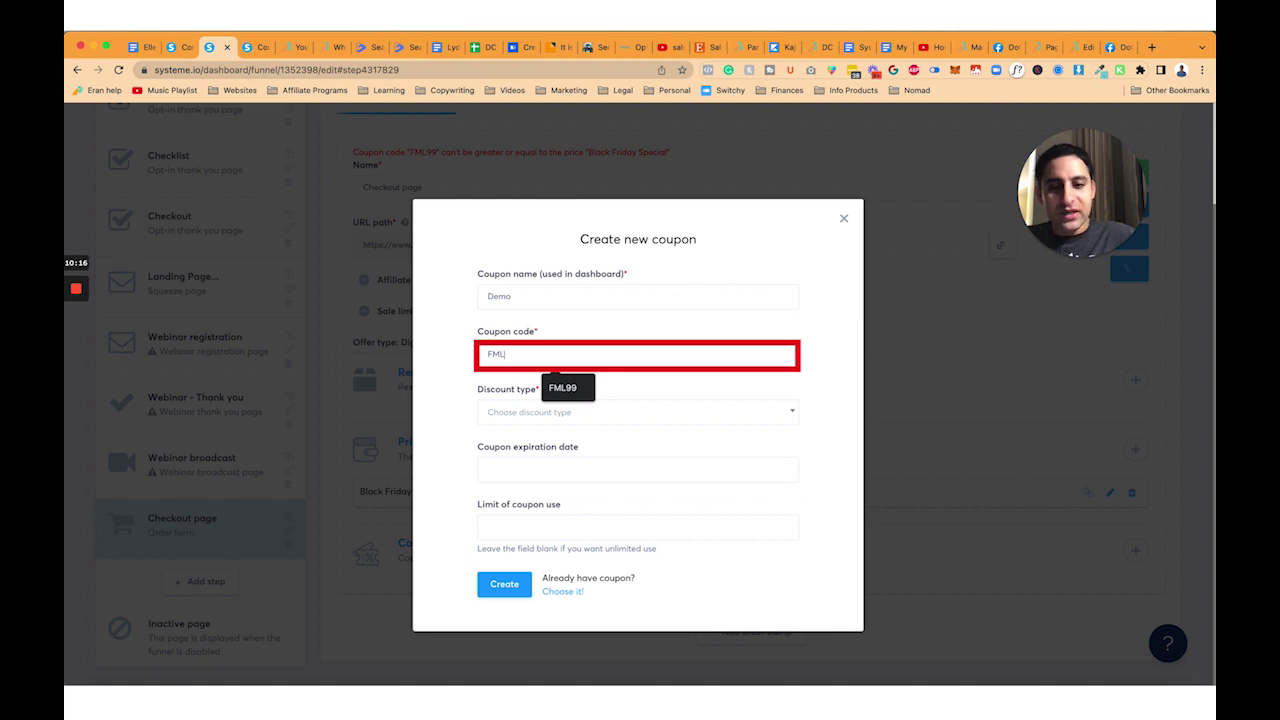
text(90)
Give the coupon a percentage discount of 90, create it, and save the funnel step
click(568, 418)
click(562, 460)
click(522, 475)
click(560, 413)
click(549, 434)
click(545, 464)
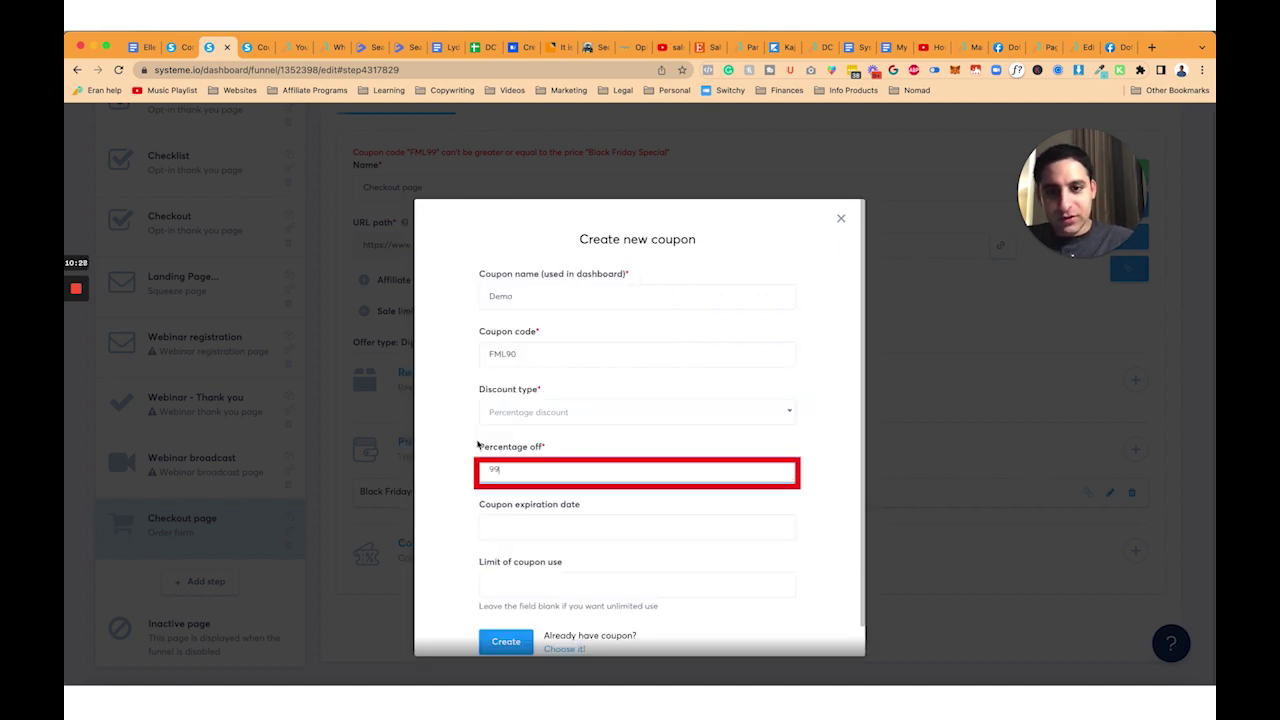
key(BackSpace)
text(0)
scroll(468, 520, down, 1)
click(503, 612)
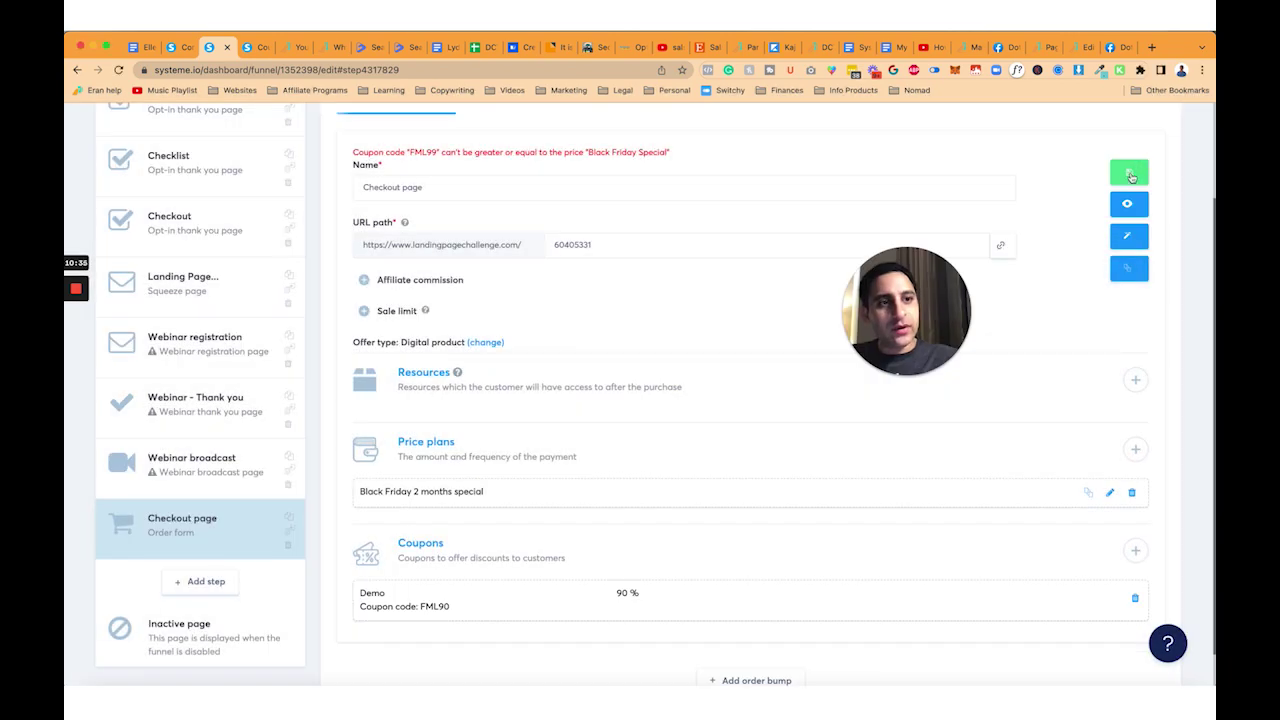
click(1130, 173)
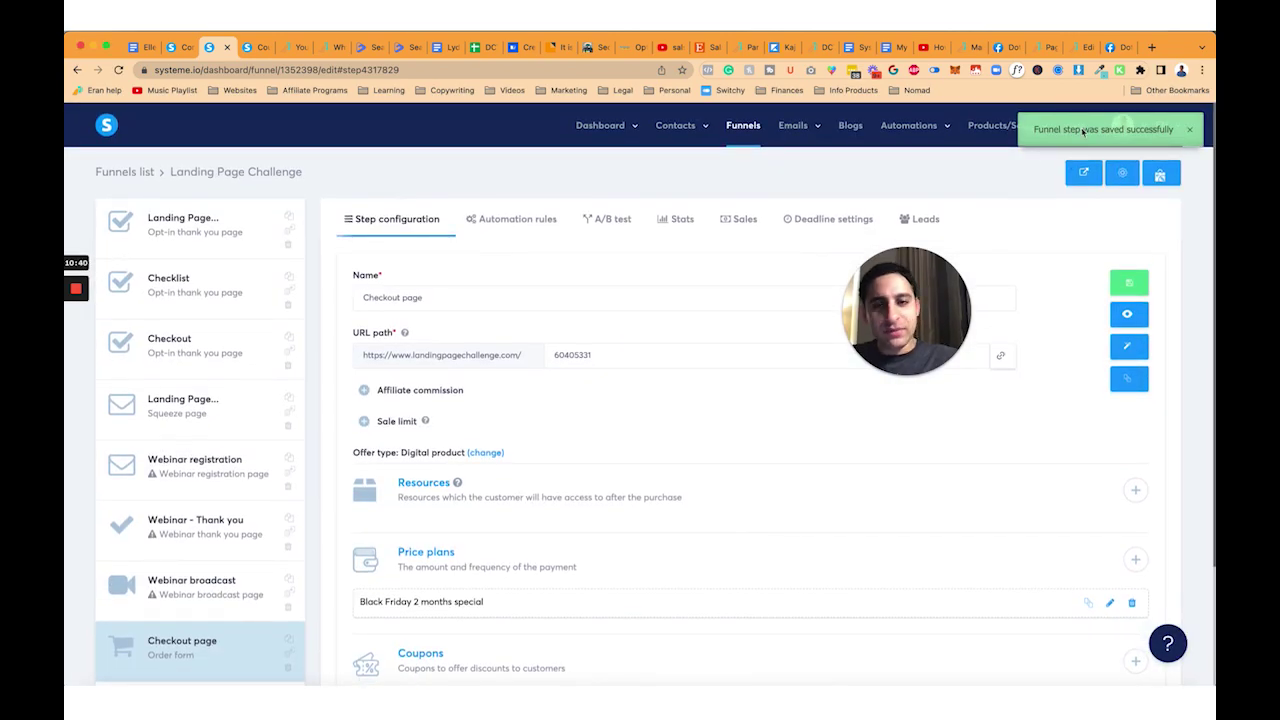
Remove the Demo coupon from the checkout offer
scroll(814, 502, down, 3)
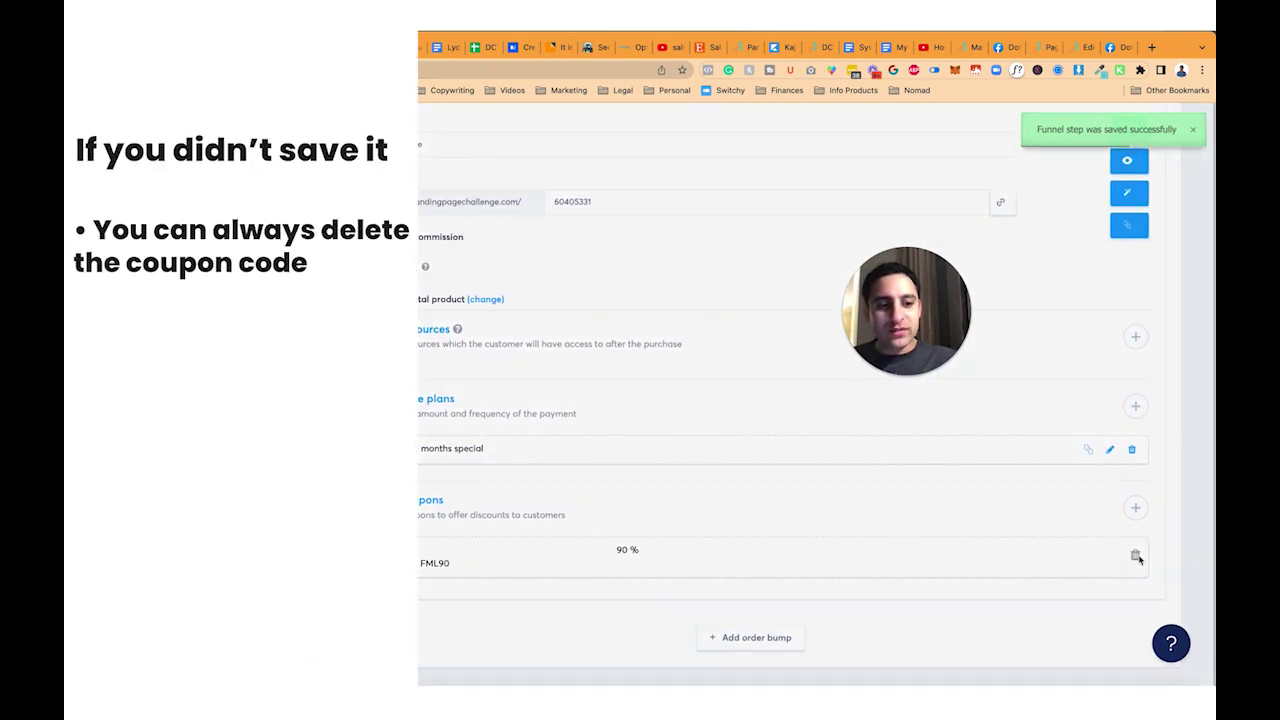
click(1135, 556)
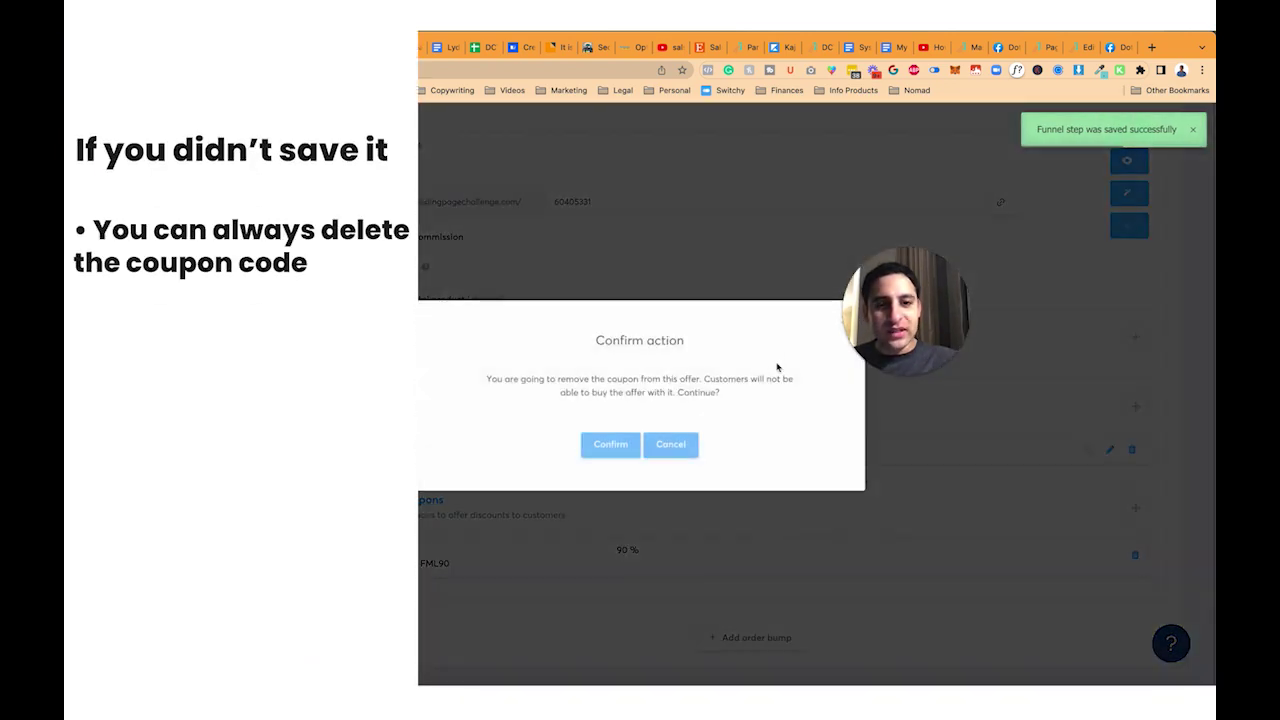
click(608, 444)
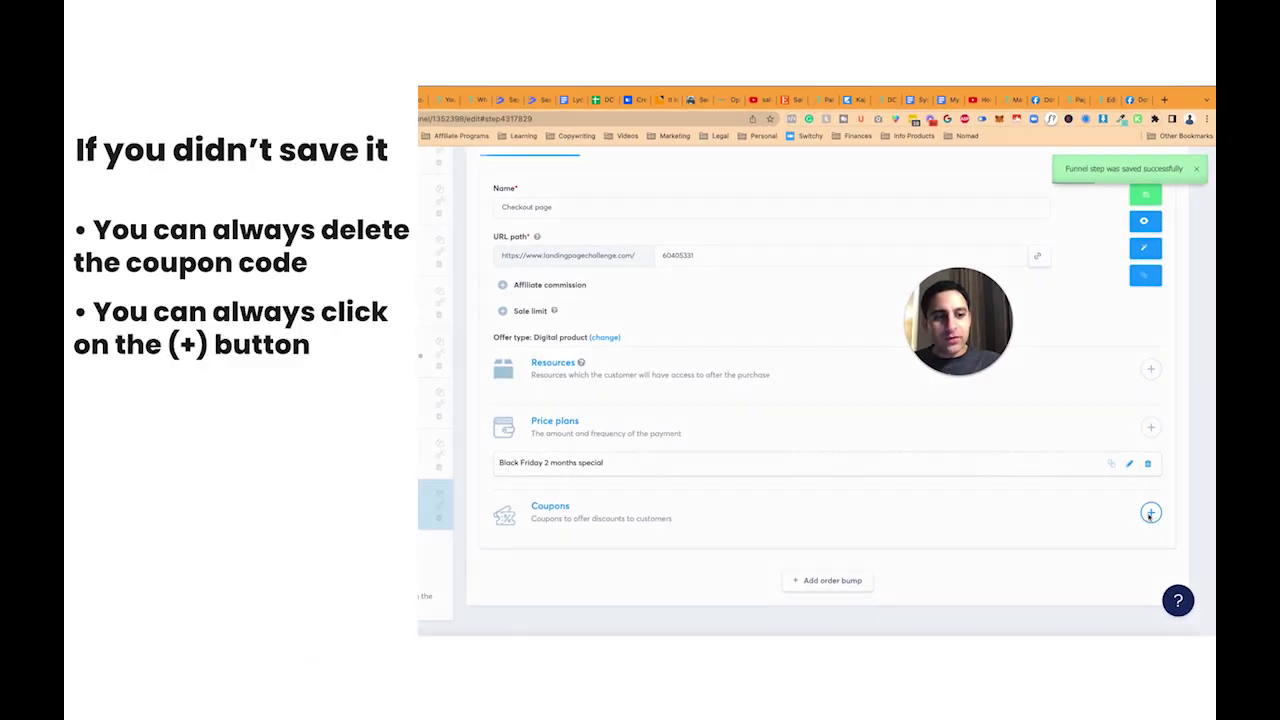
Add the existing coupon Demo (FML90) to the offer and save the funnel step
click(1135, 540)
click(598, 304)
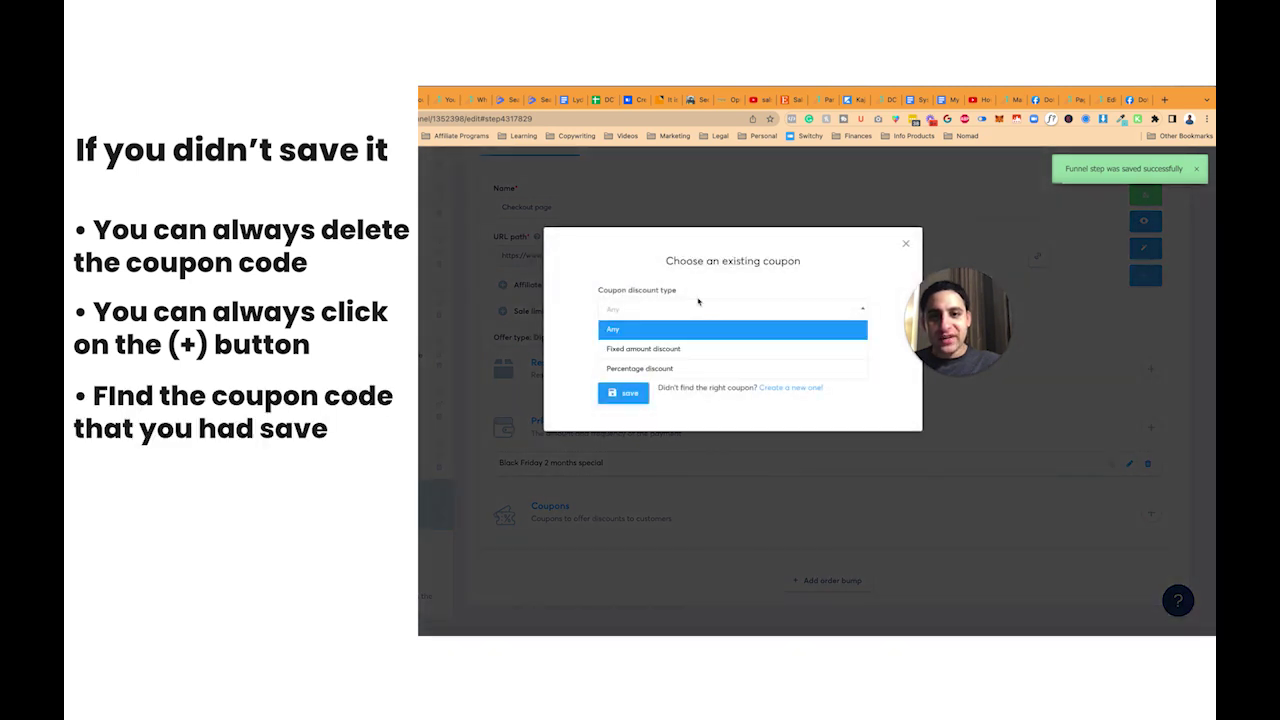
click(698, 304)
click(678, 358)
scroll(678, 444, down, 5)
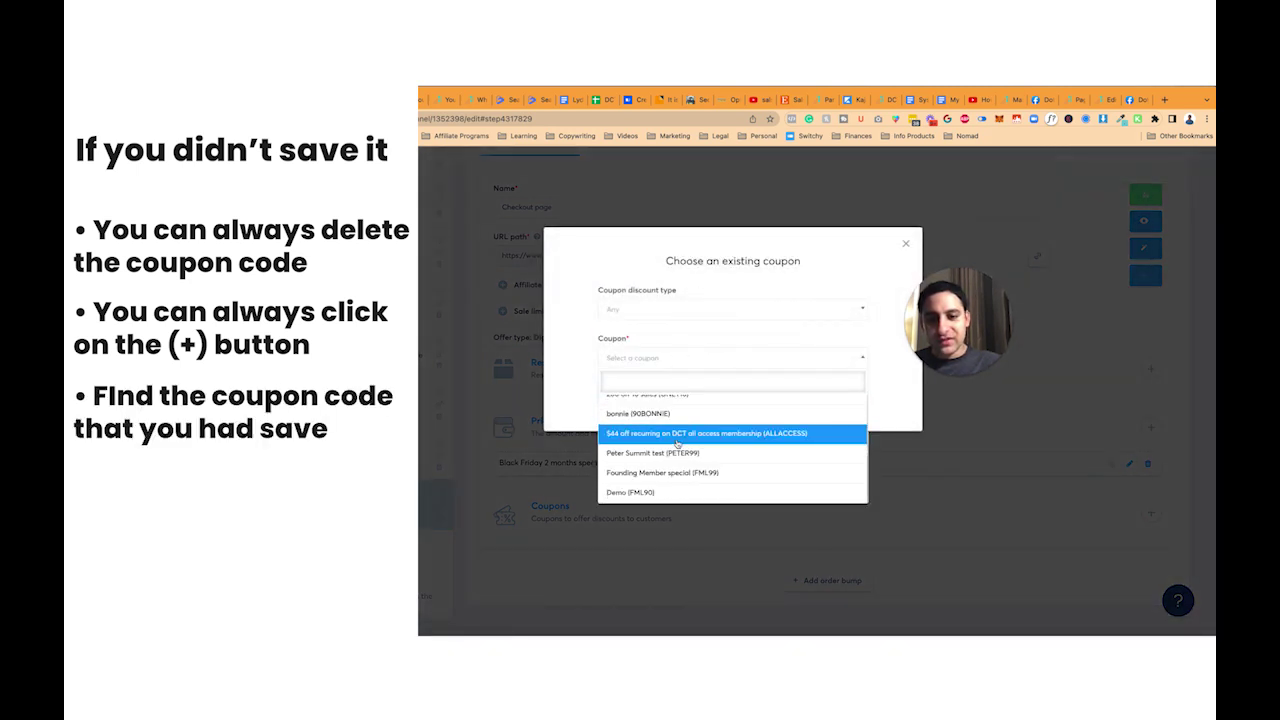
click(664, 492)
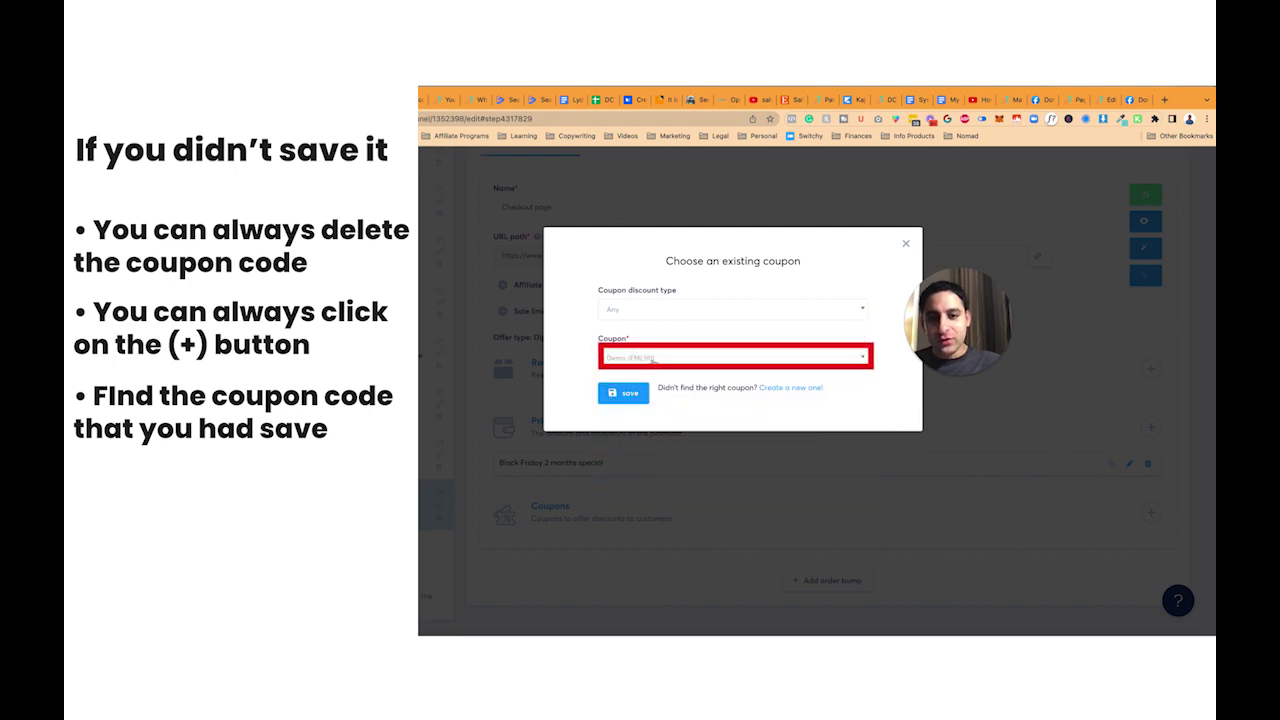
click(625, 395)
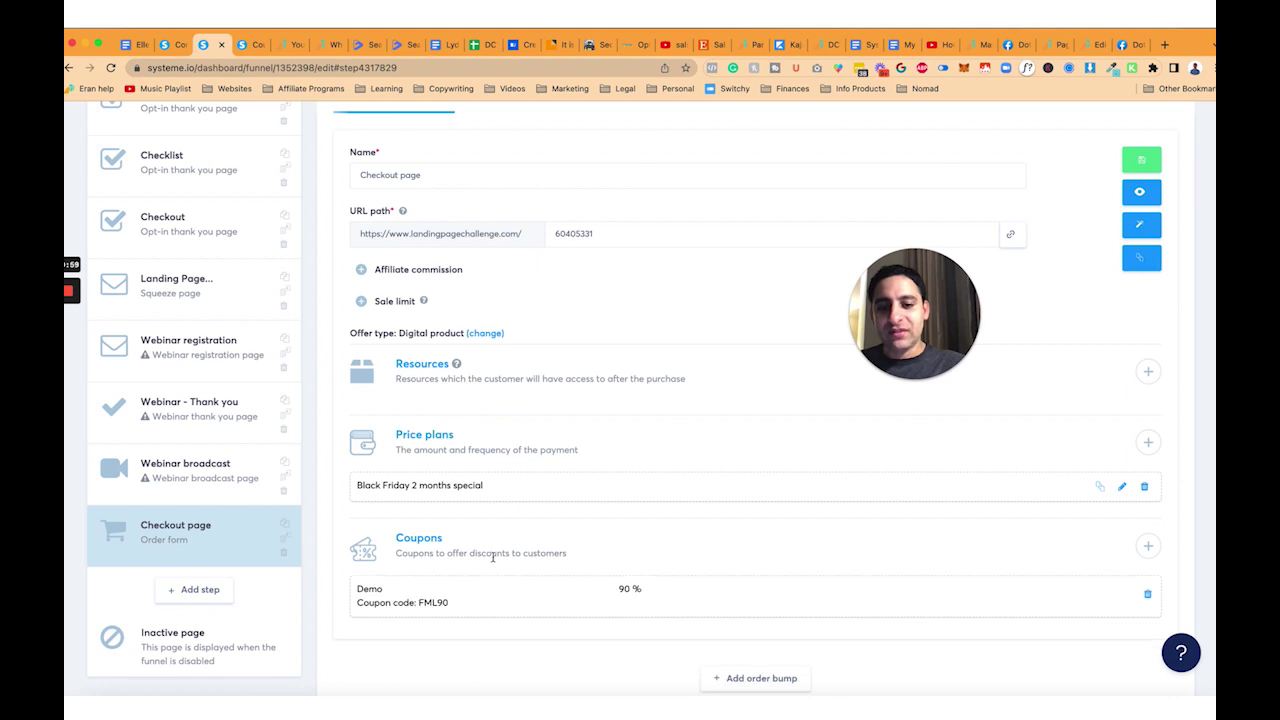
scroll(940, 495, up, 3)
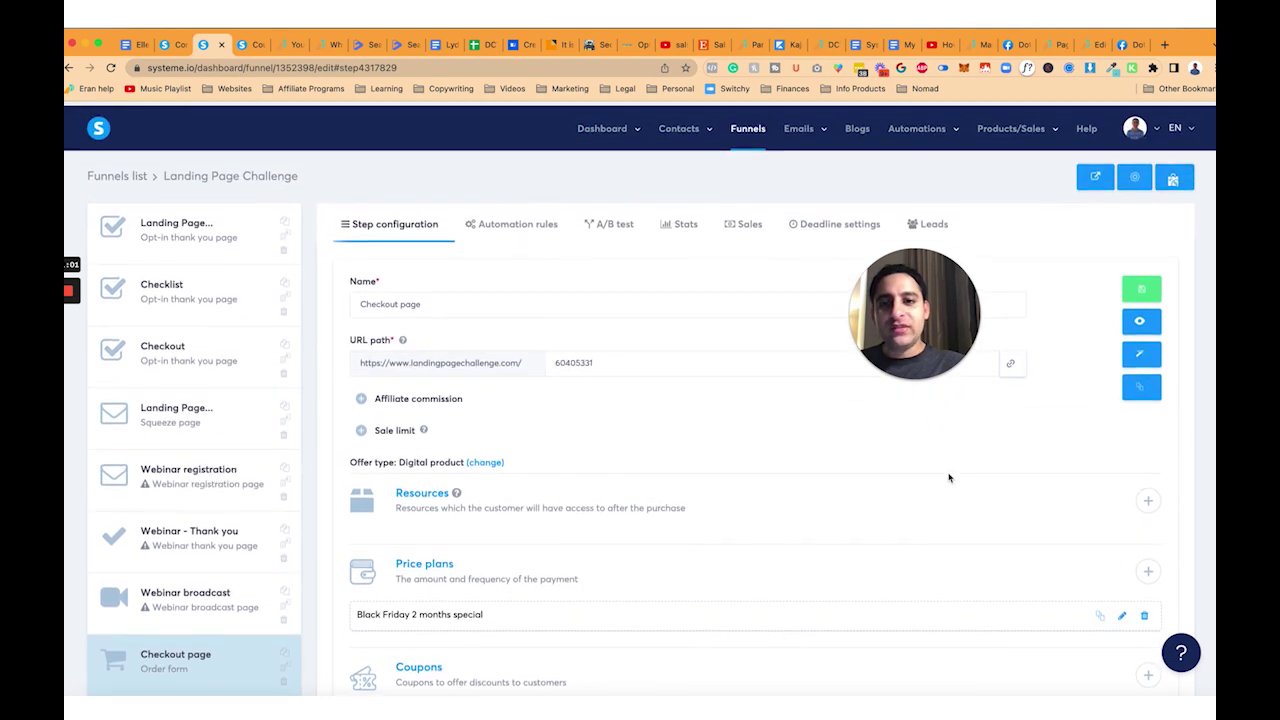
click(1142, 285)
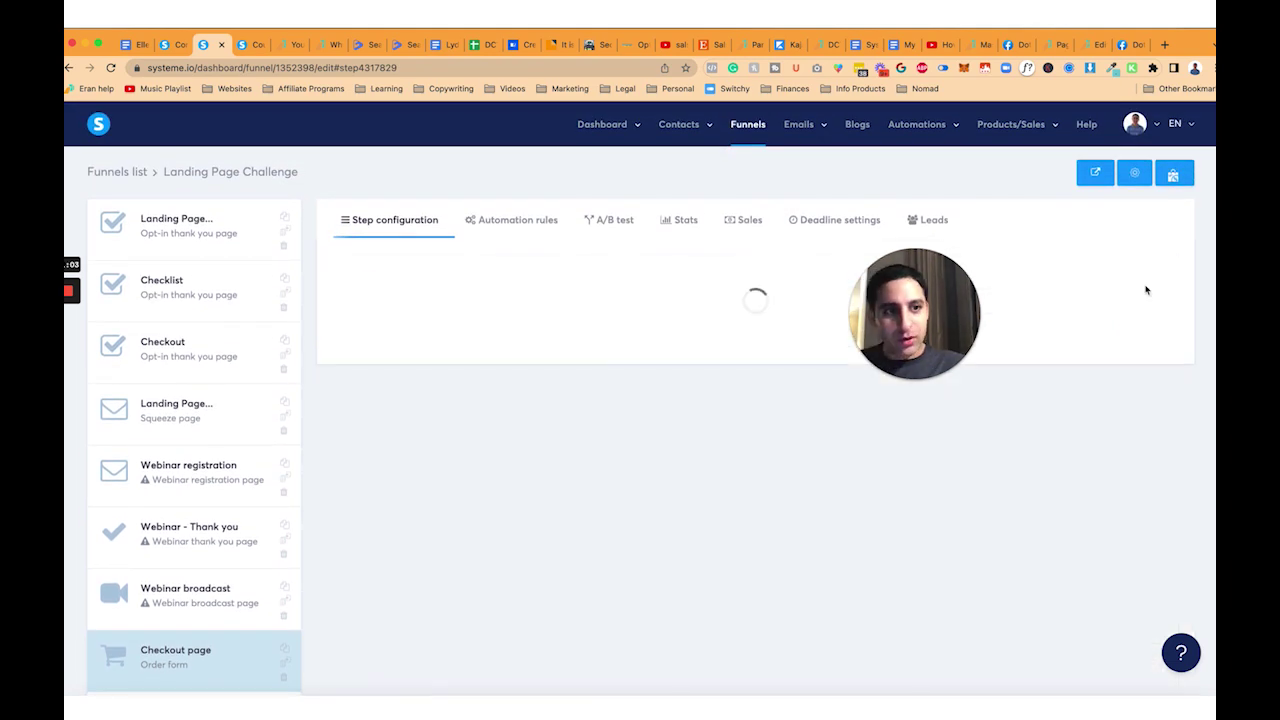
Open the checkout page for editing and change the coupon field's placeholder to "Type FML90"
scroll(1148, 338, down, 3)
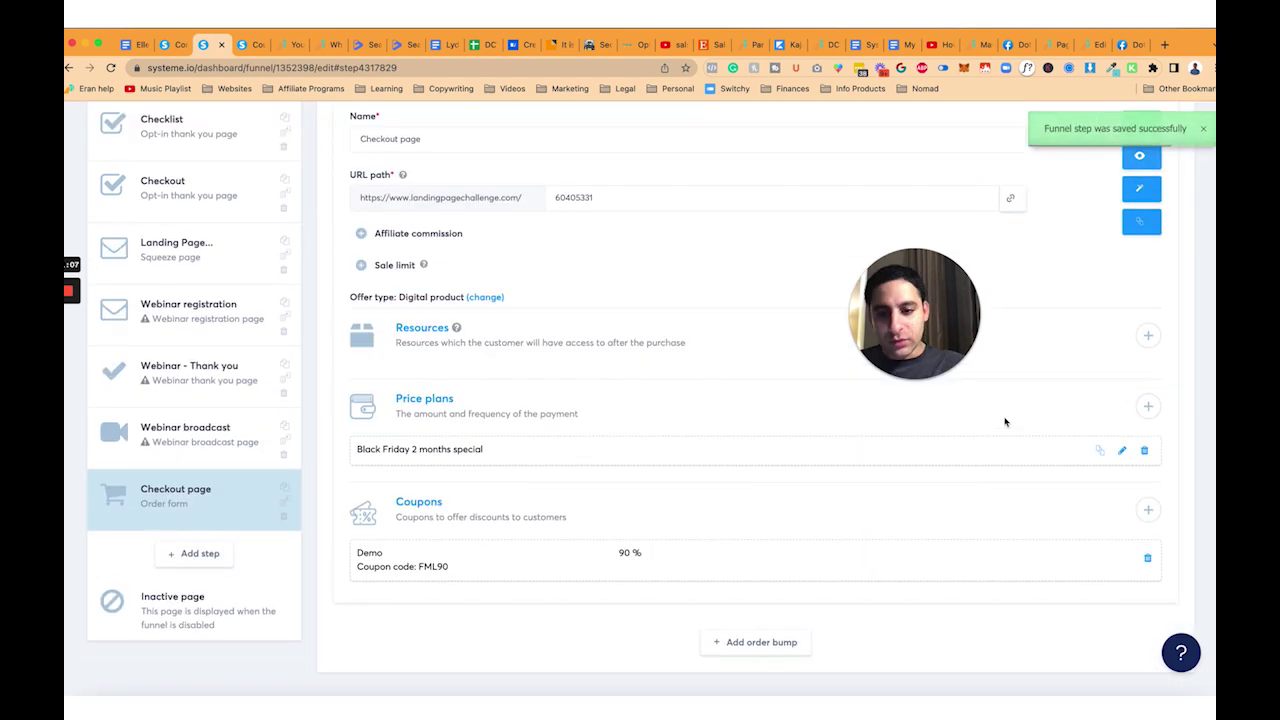
scroll(1157, 175, up, 2)
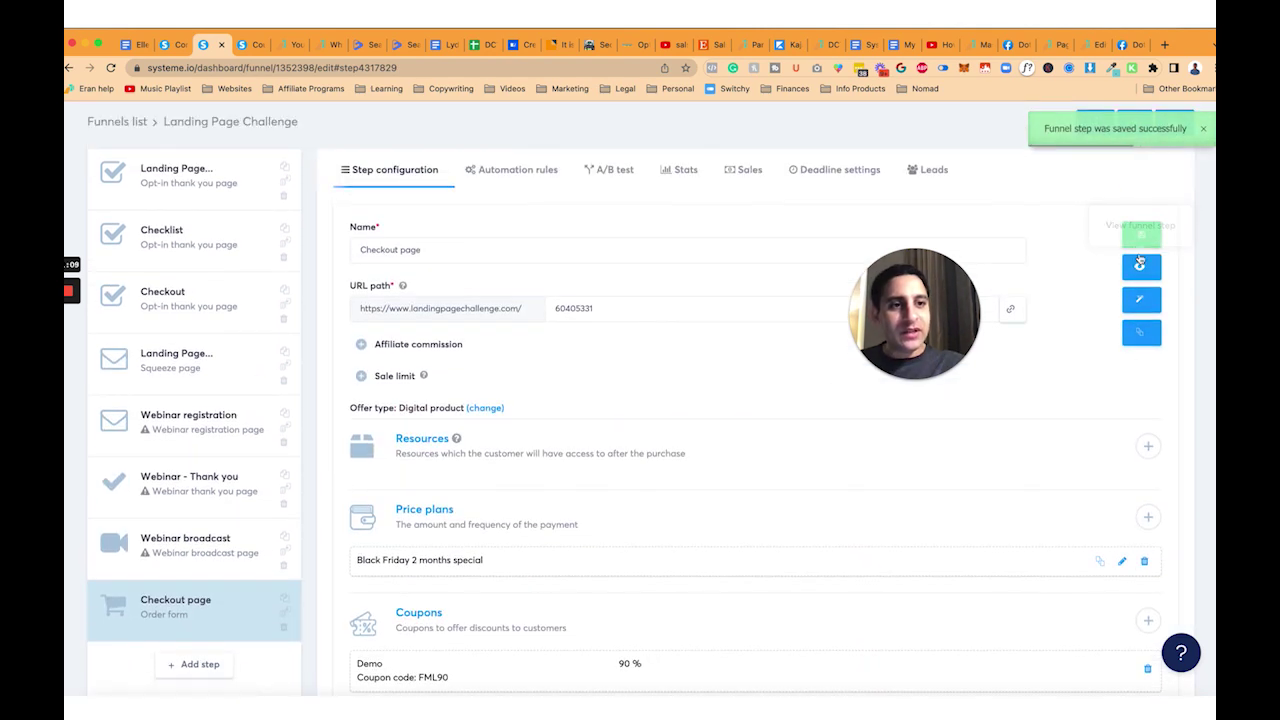
click(1141, 302)
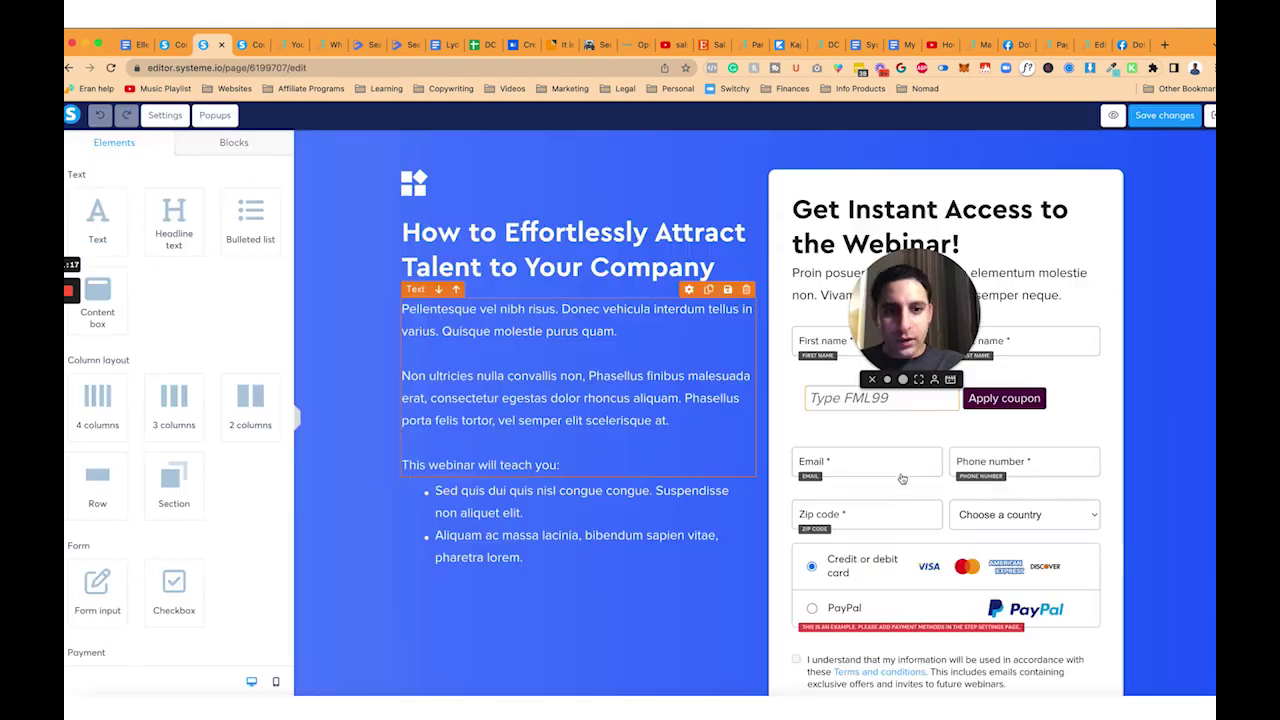
click(900, 400)
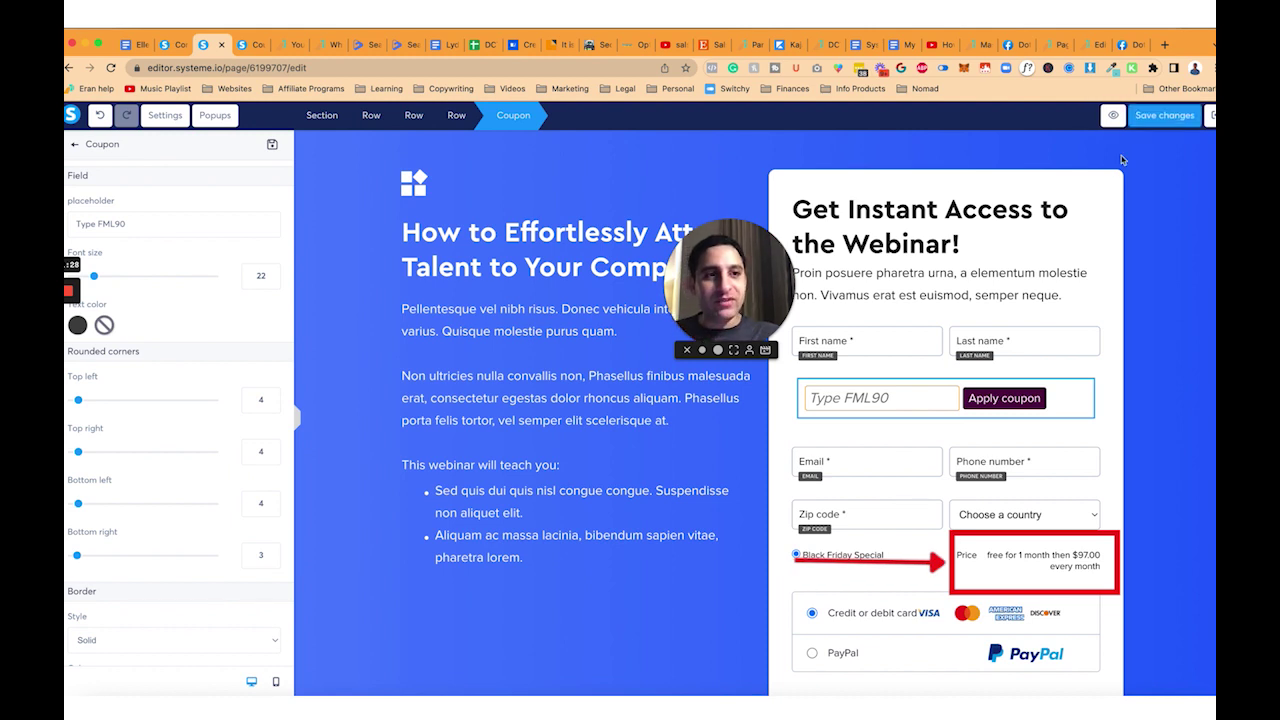
Preview the checkout page, apply the coupon code FML90, and examine the discounted price details
click(1117, 118)
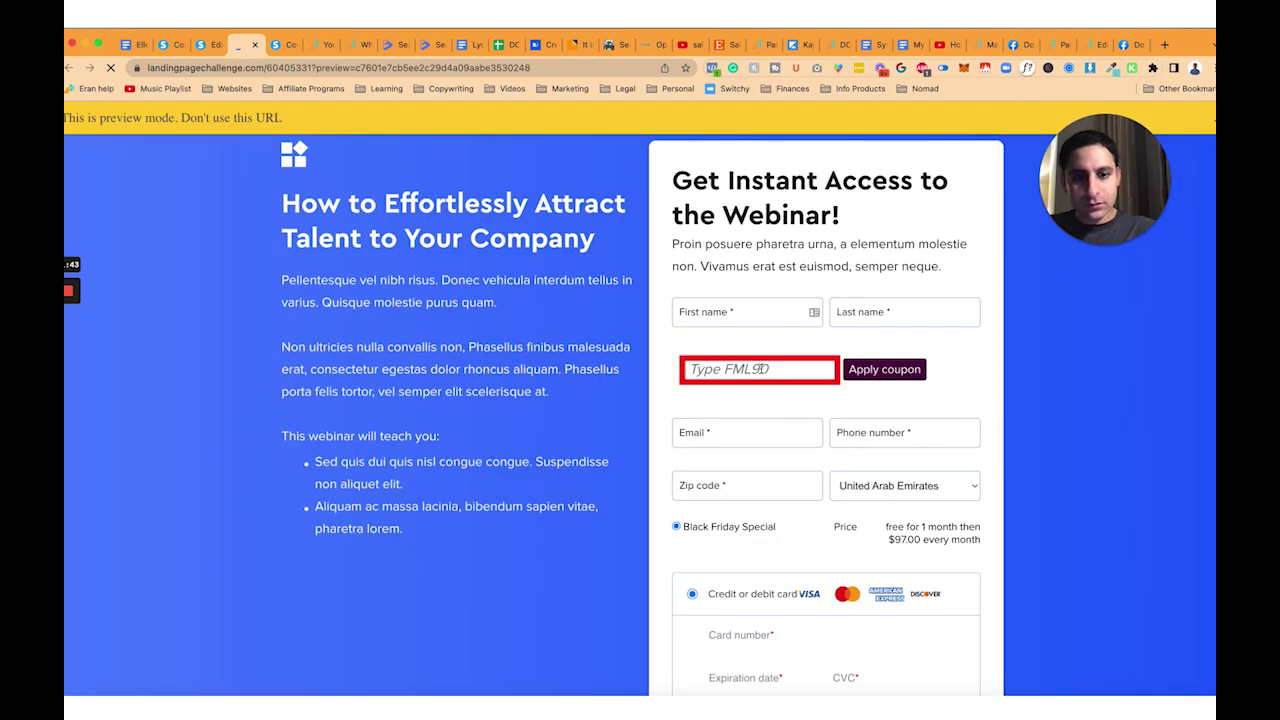
click(762, 369)
text(FML90)
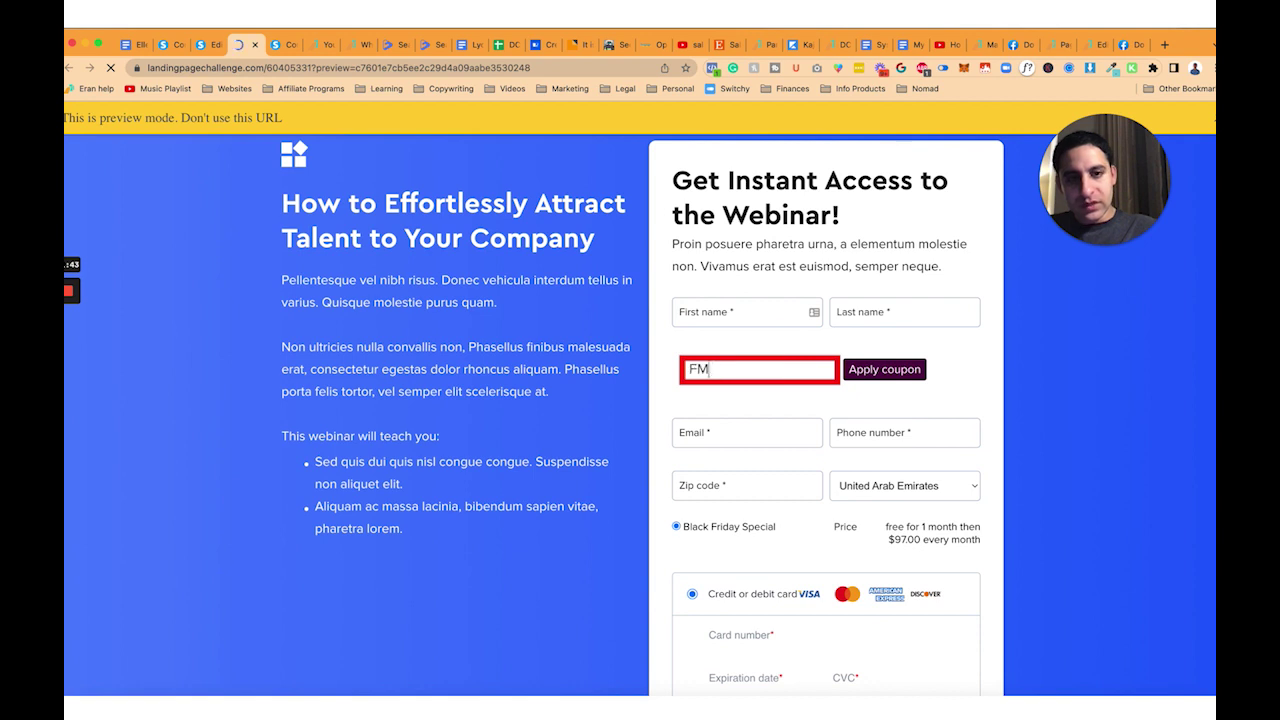
click(884, 371)
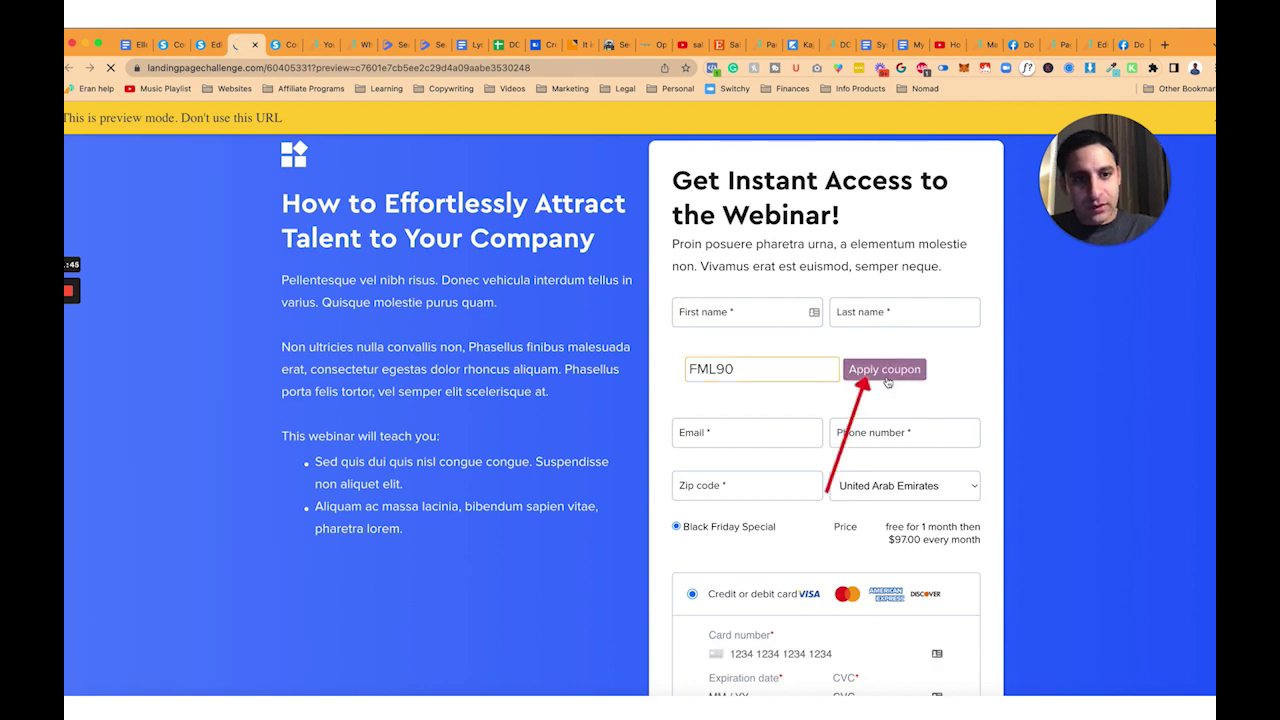
scroll(954, 374, down, 3)
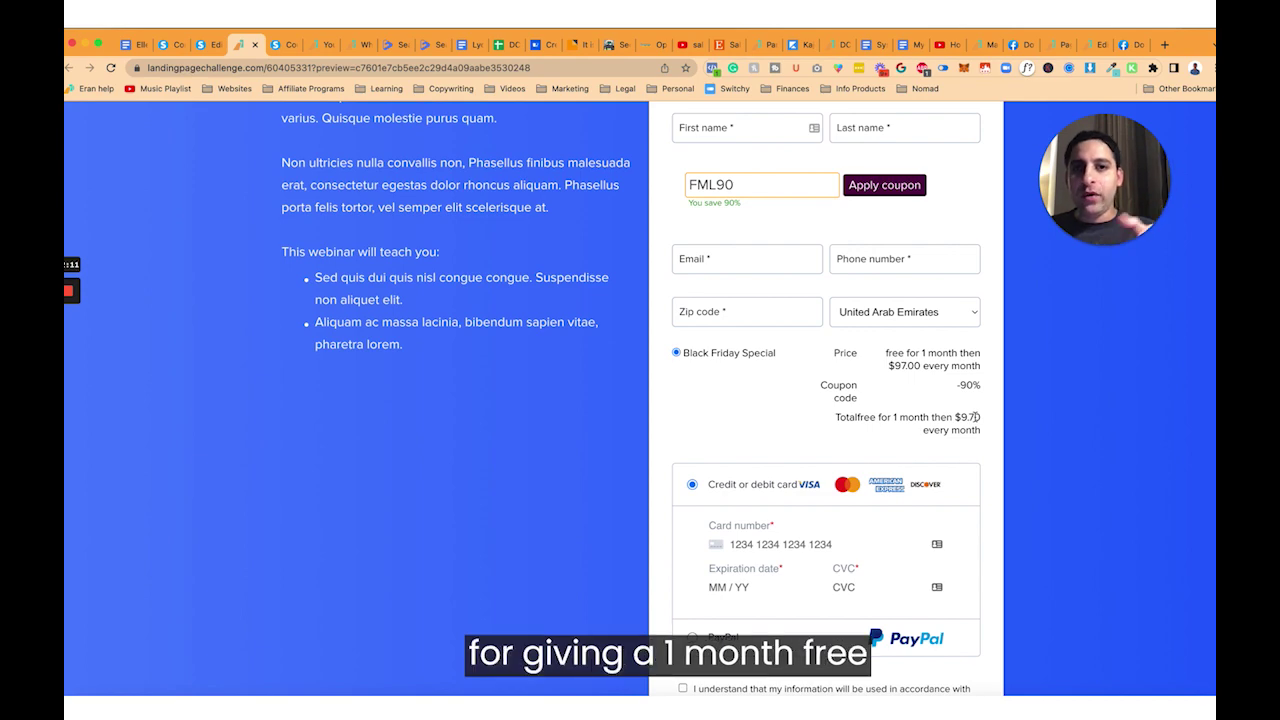
scroll(975, 417, up, 4)
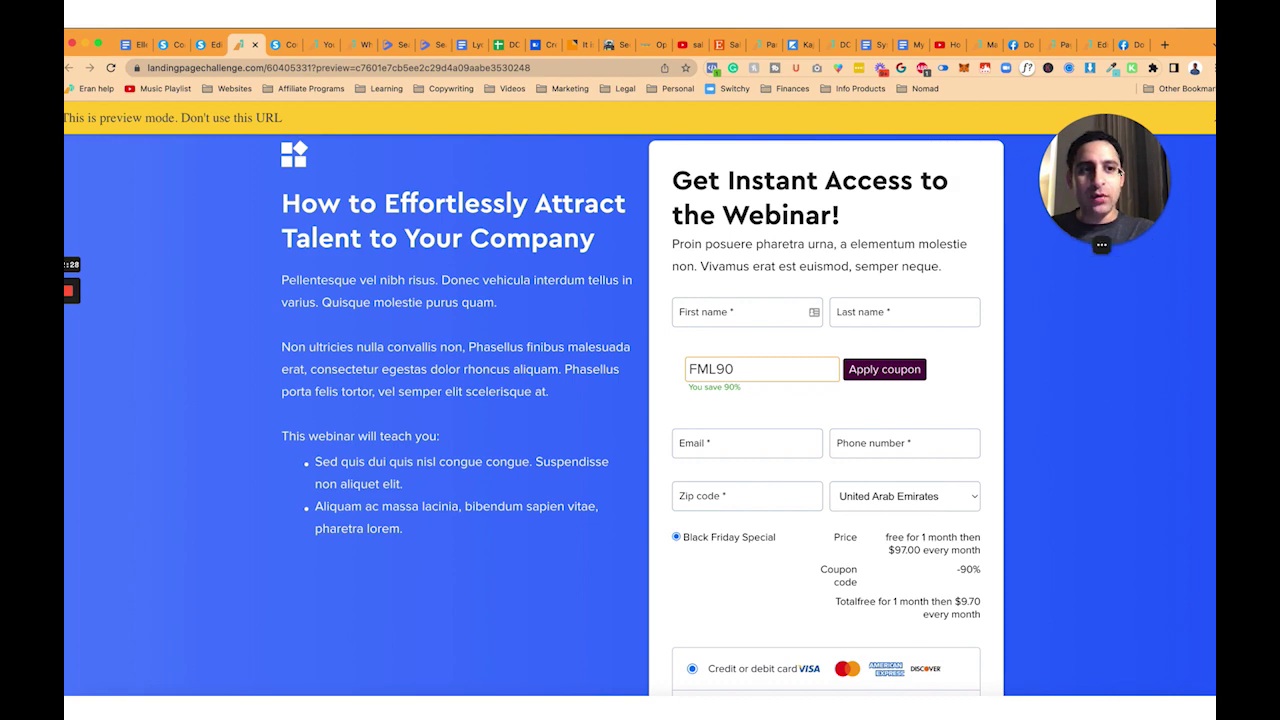
Return to the page editor, save the checkout page changes and exit the editor
click(211, 45)
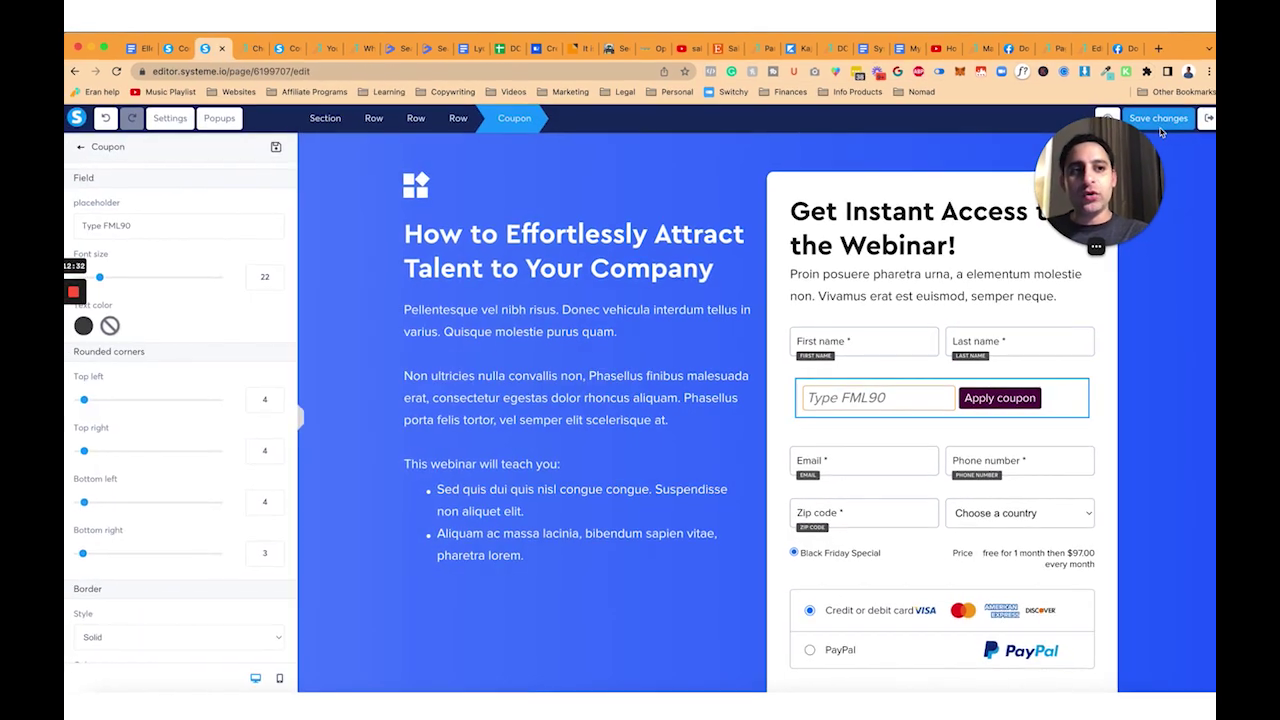
click(1164, 115)
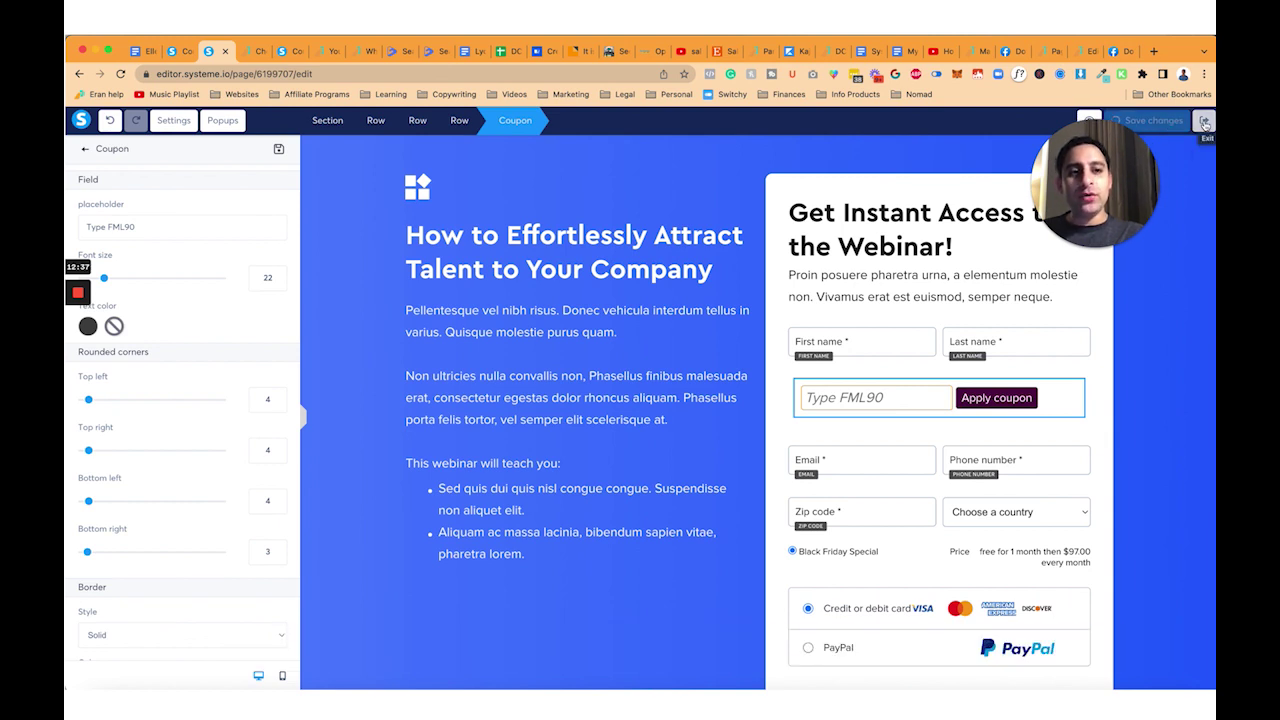
click(1204, 122)
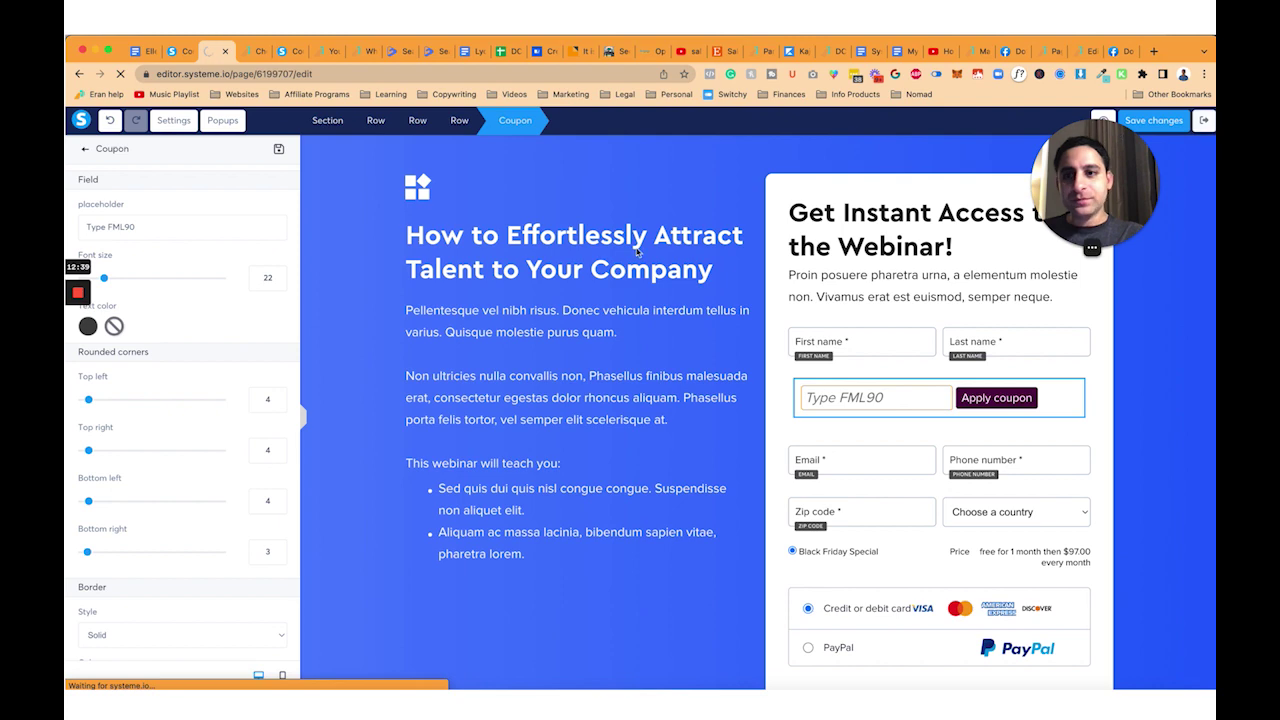
Duplicate the Checkout page step, name the copy "Checkout page Black Friday", set its URL path to "60405331-d05c8162-blackfriday", and save it
scroll(280, 545, down, 2)
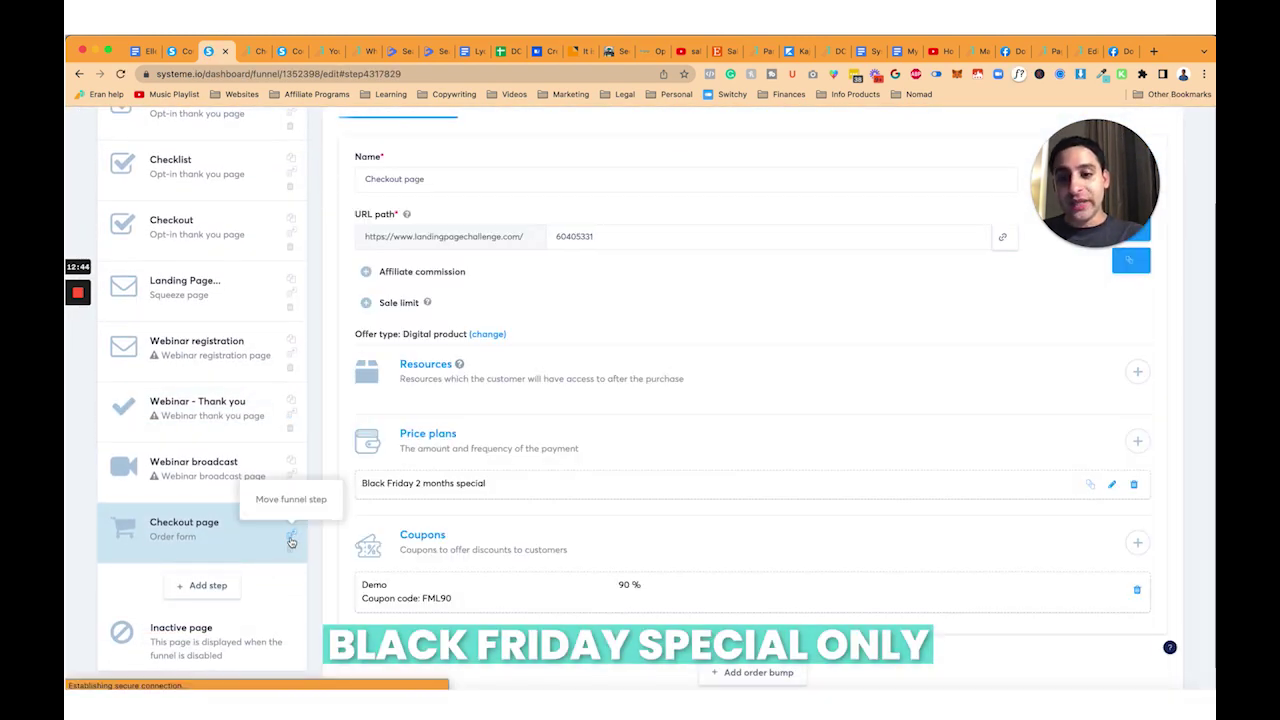
click(290, 523)
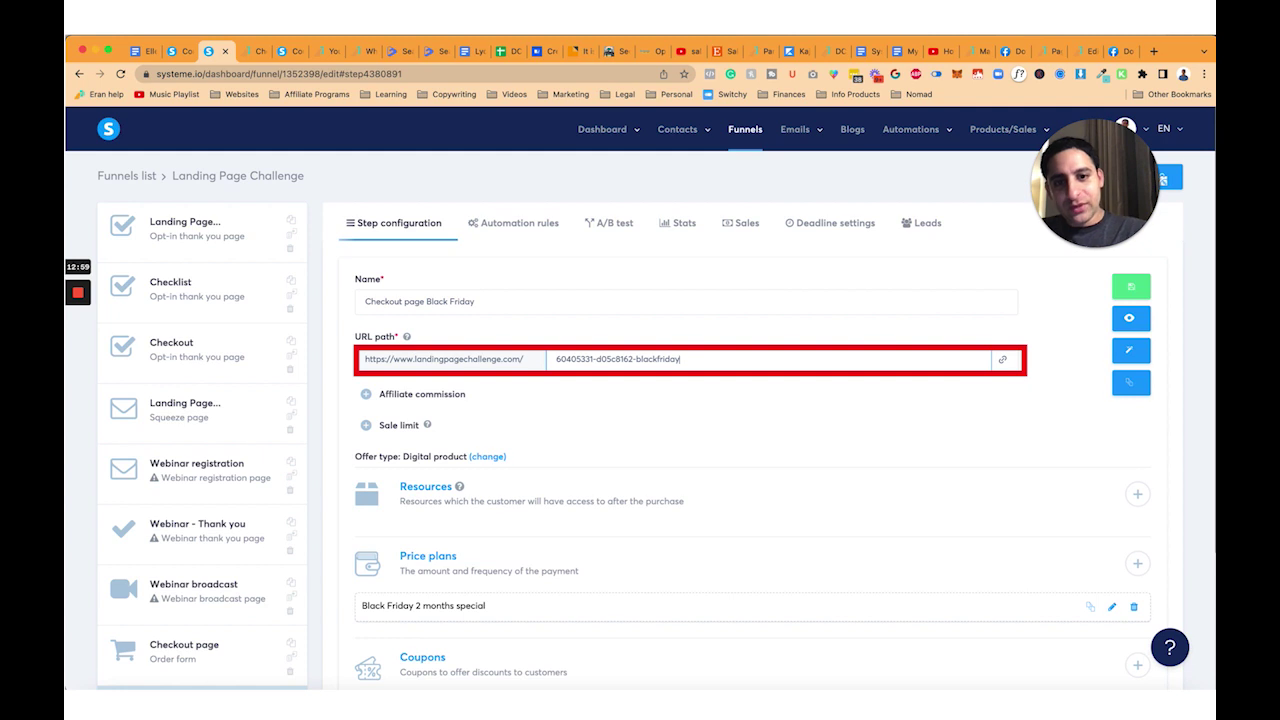
scroll(733, 426, down, 2)
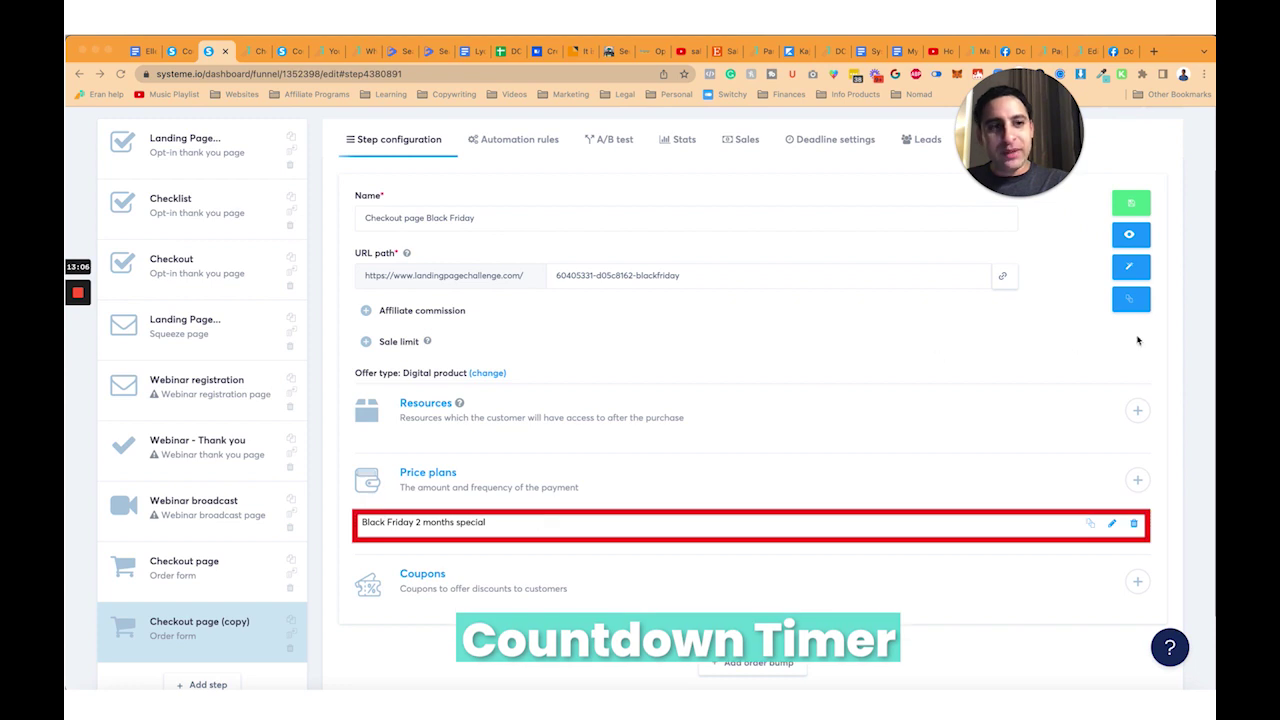
click(1131, 204)
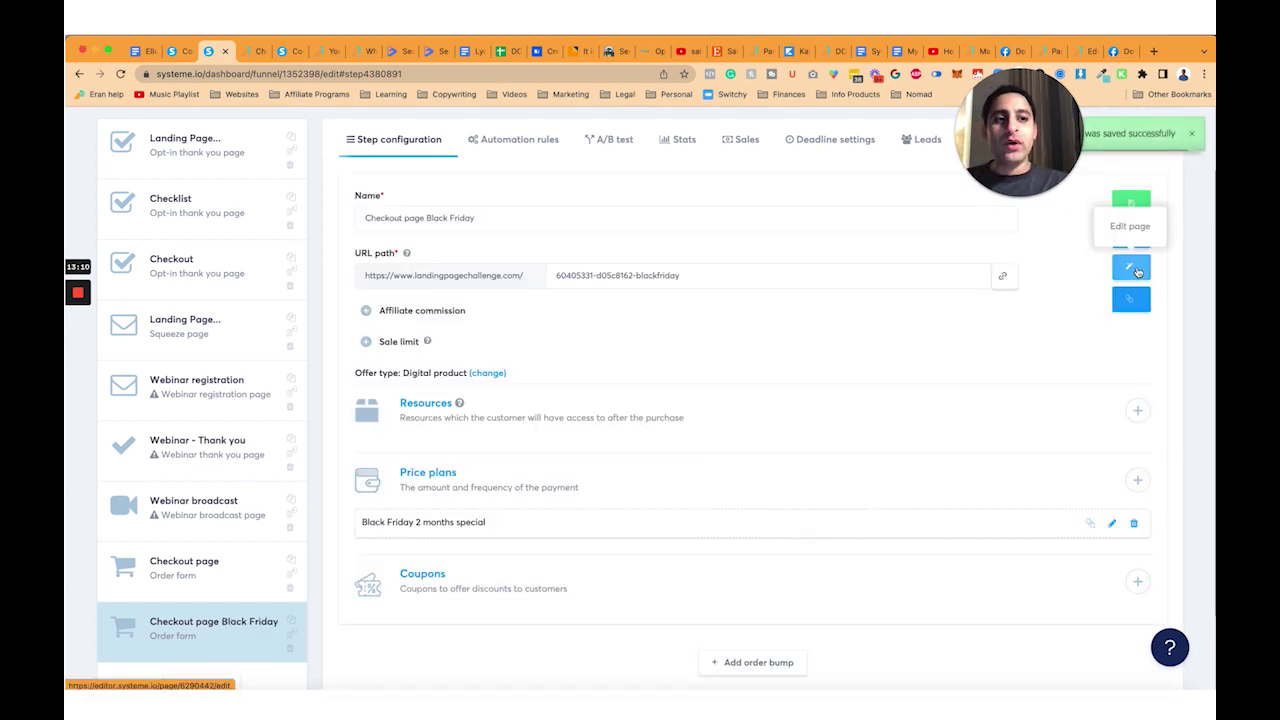
Open the Checkout page Black Friday step in the page editor
click(1137, 272)
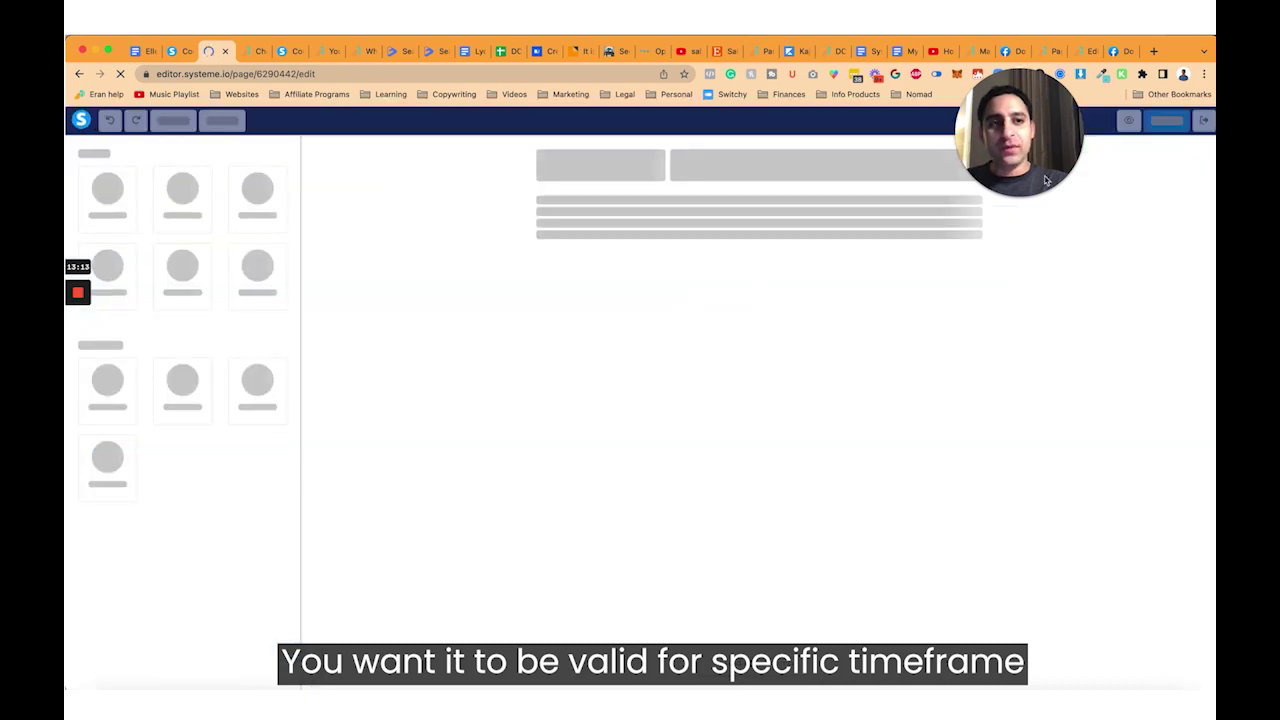